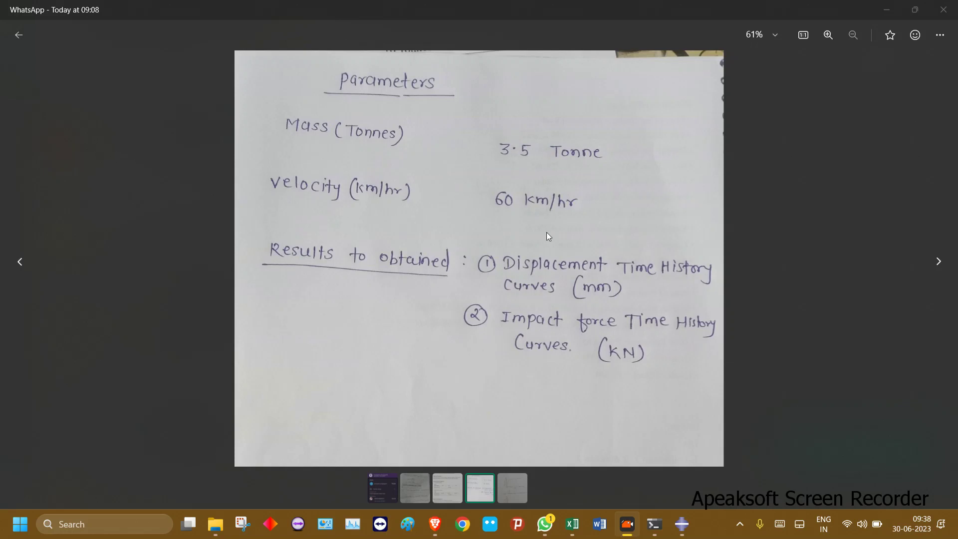
- Switch to Excel, create a blank workbook and enter the label "mass" in B4, moving the error message out of the way
click(572, 524)
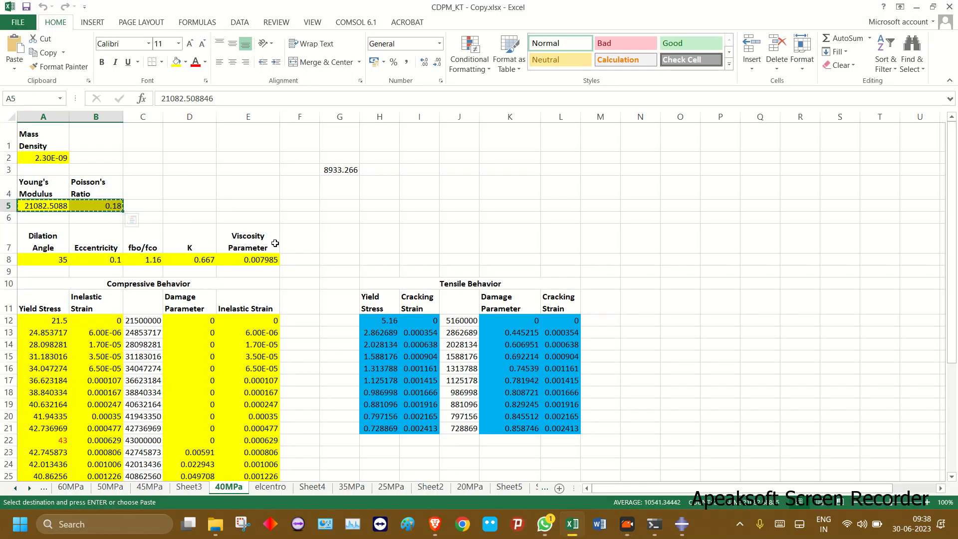
key(ctrl+n)
click(74, 143)
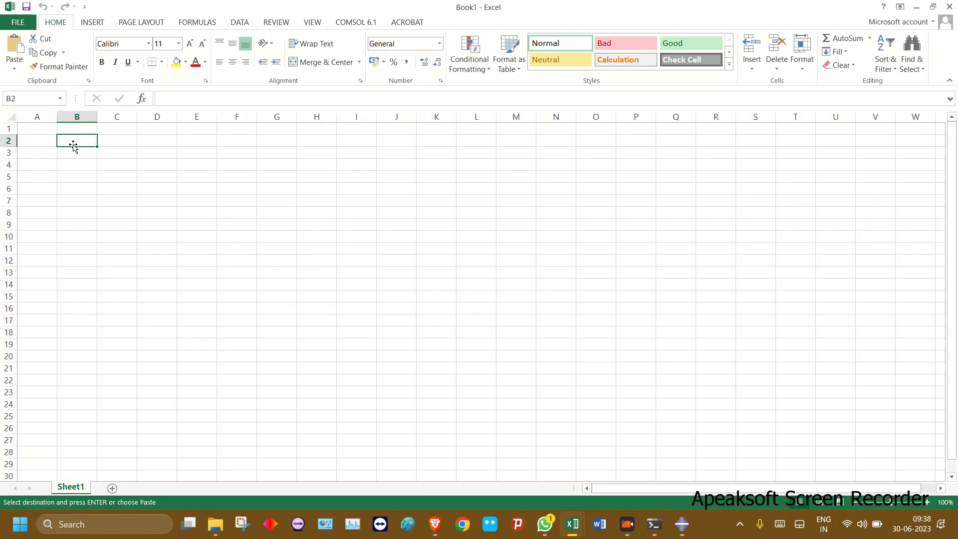
click(79, 164)
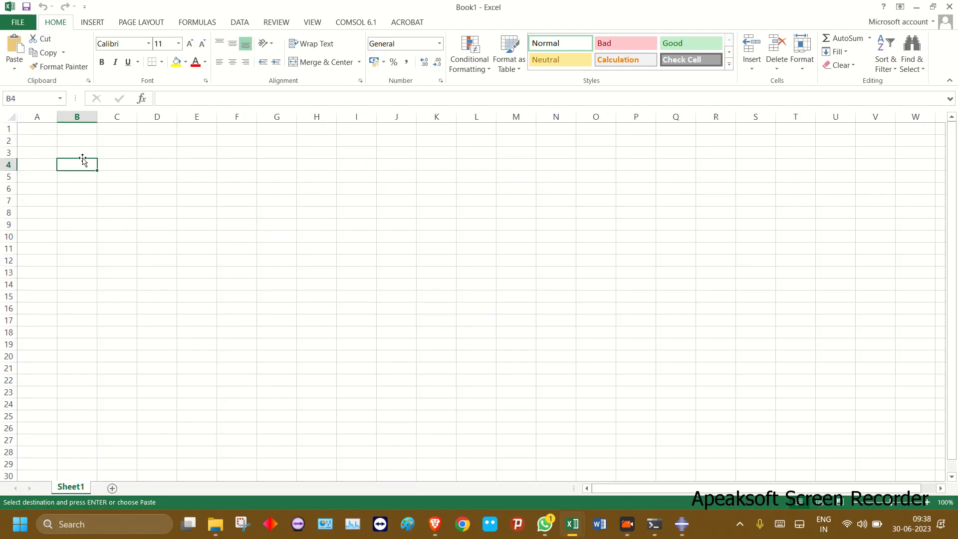
text(mass)
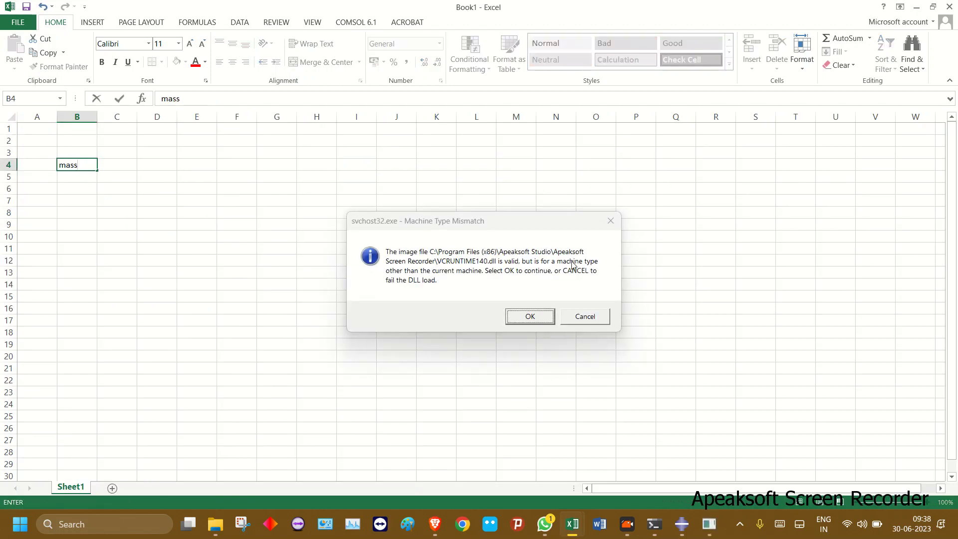
drag(554, 226, 189, 501)
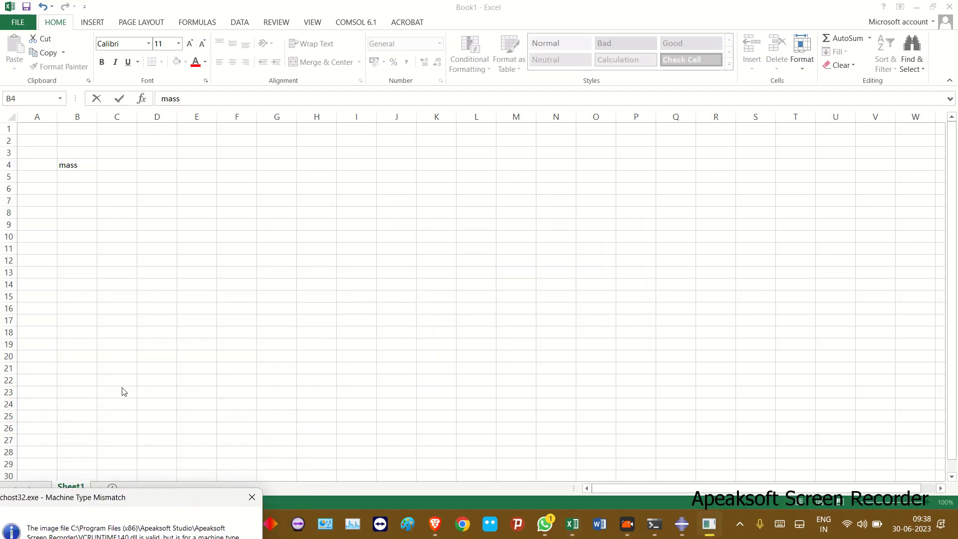
- Enter the unit headings "ton" in B5 and "kg" in C5 below the mass label
click(85, 177)
text(kton)
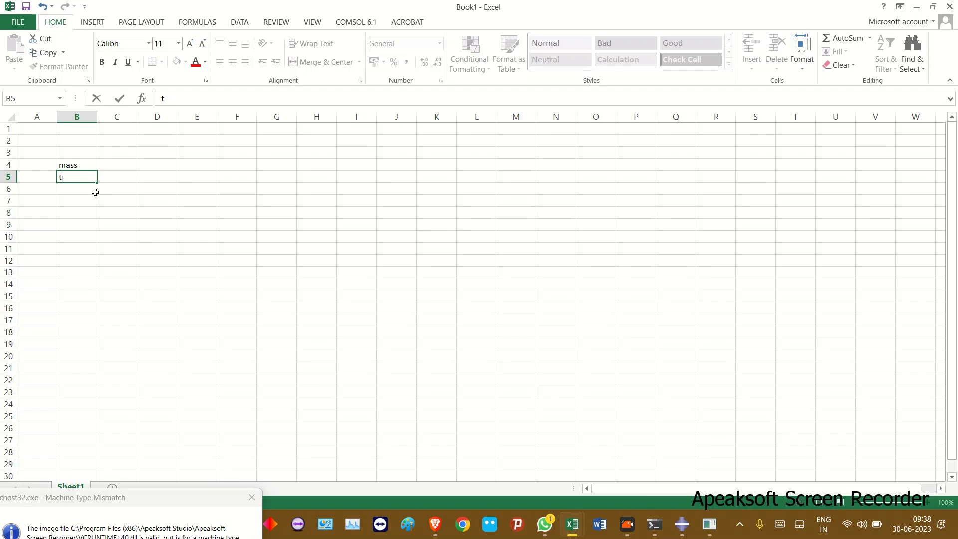
click(111, 177)
text(k)
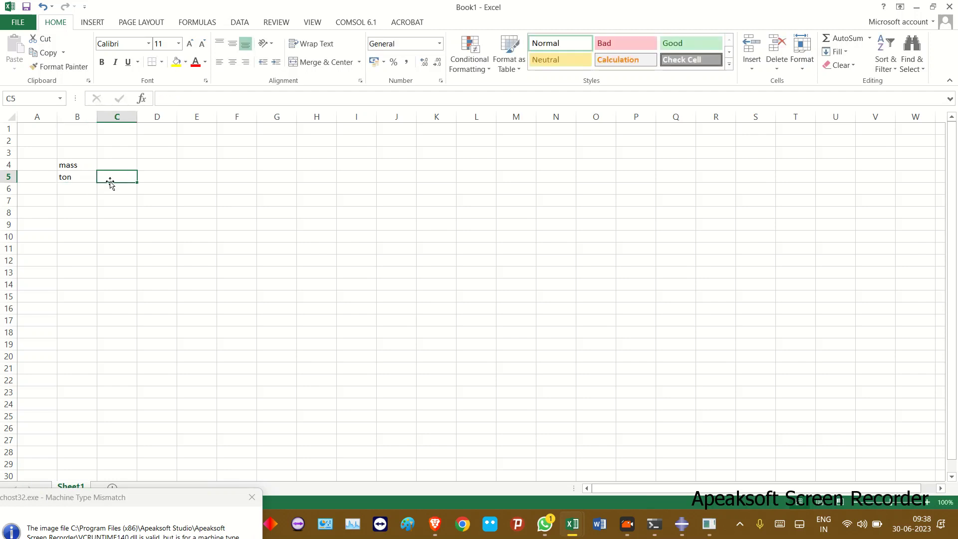
text(g)
- Check the mass in the handwritten parameters image in WhatsApp and enter 3.5 in B6 under the ton heading
click(73, 186)
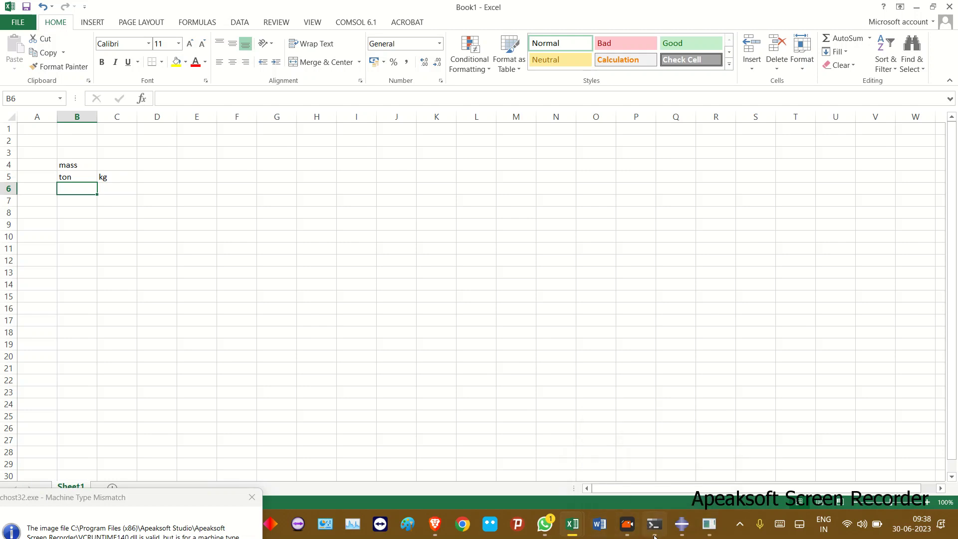
click(546, 526)
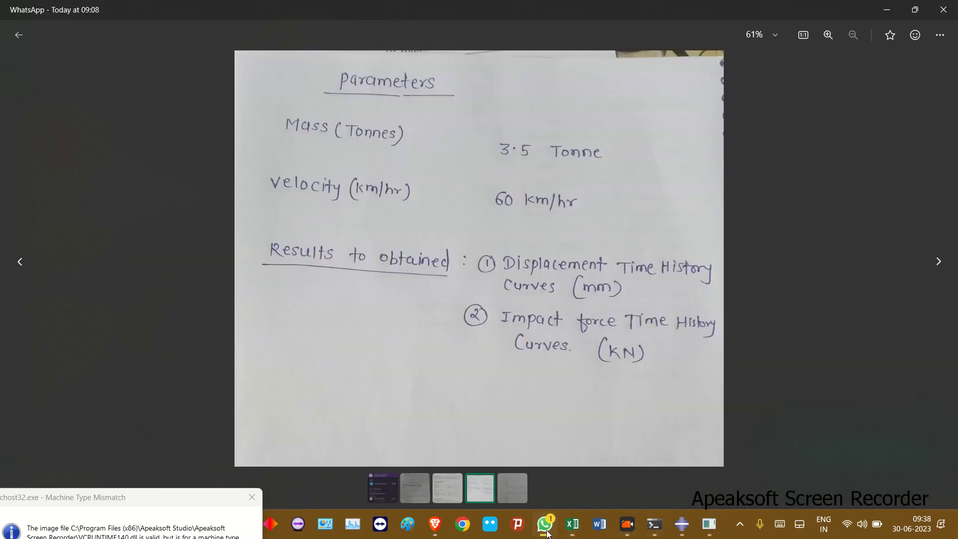
click(545, 526)
text(3.5)
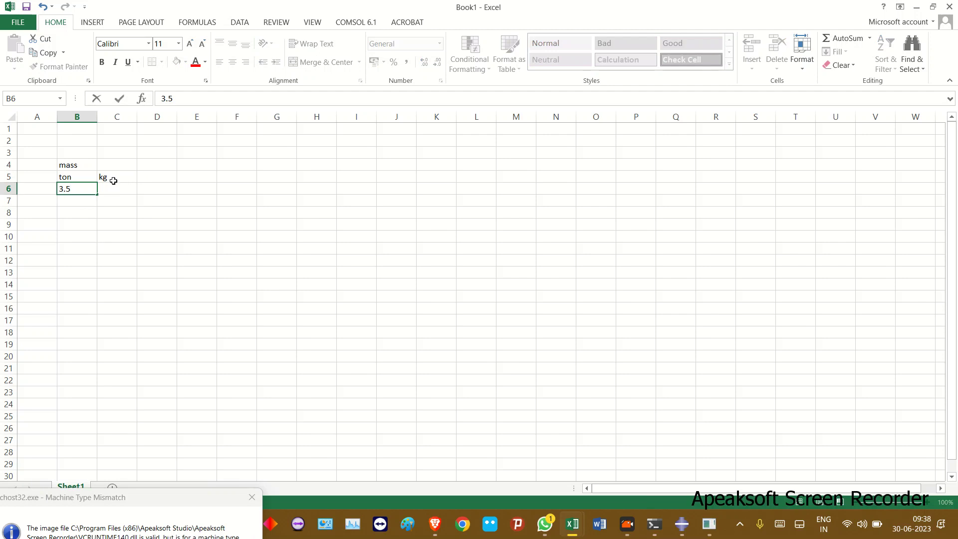
- Convert the mass in B6 from tonnes to kilograms with a multiplication formula in C6
click(116, 189)
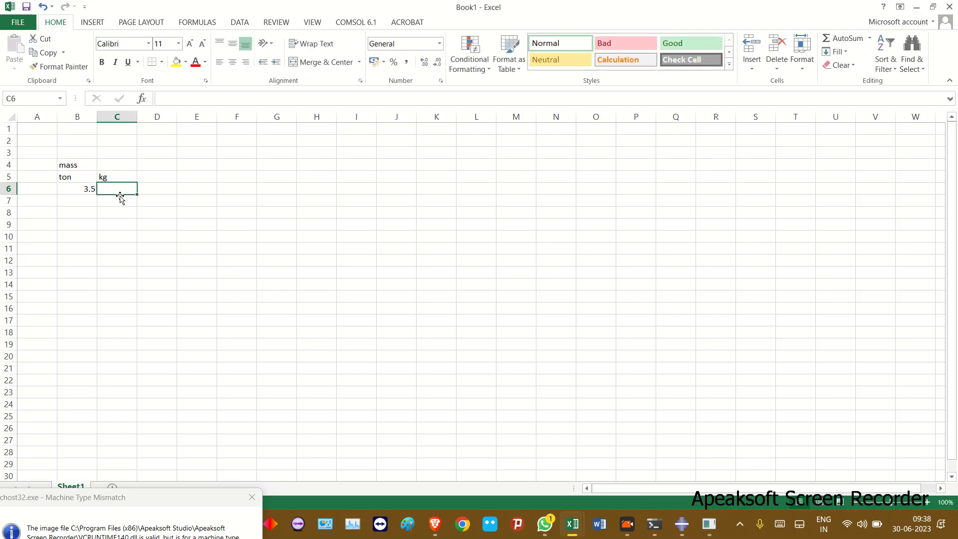
text(=)
click(80, 188)
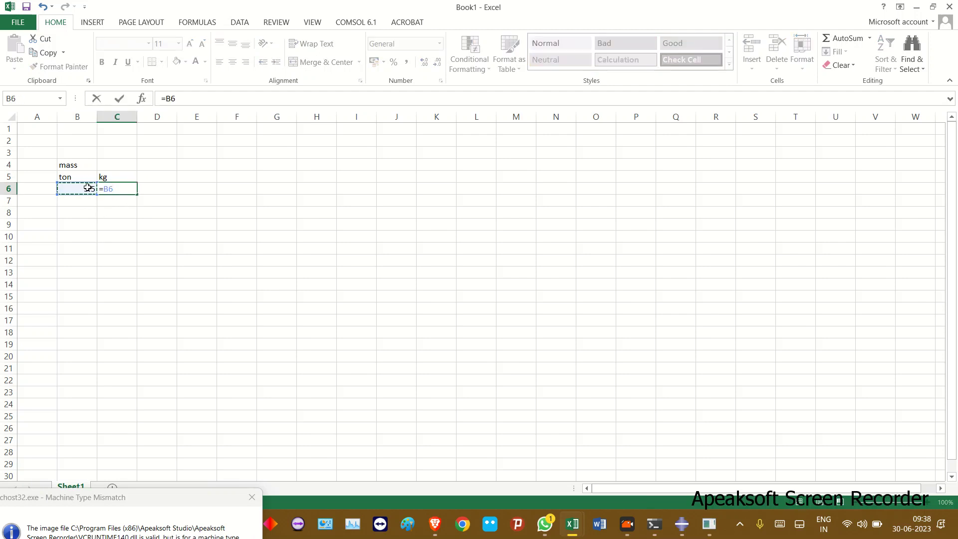
text(*)
key(Return)
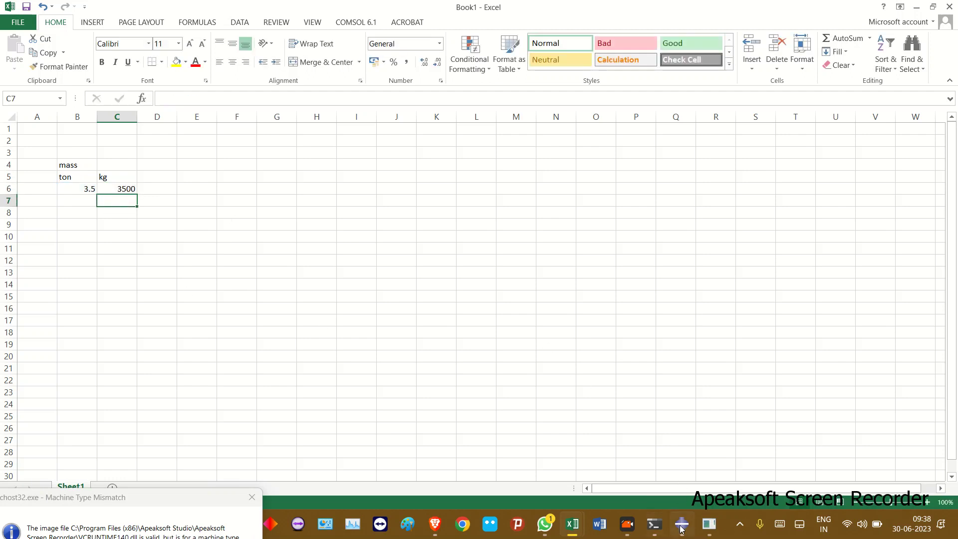
- Check the velocity in the WhatsApp parameters image, and in Book1 enter the label "vel" in B9 and 60 in B10
mouse_move(682, 528)
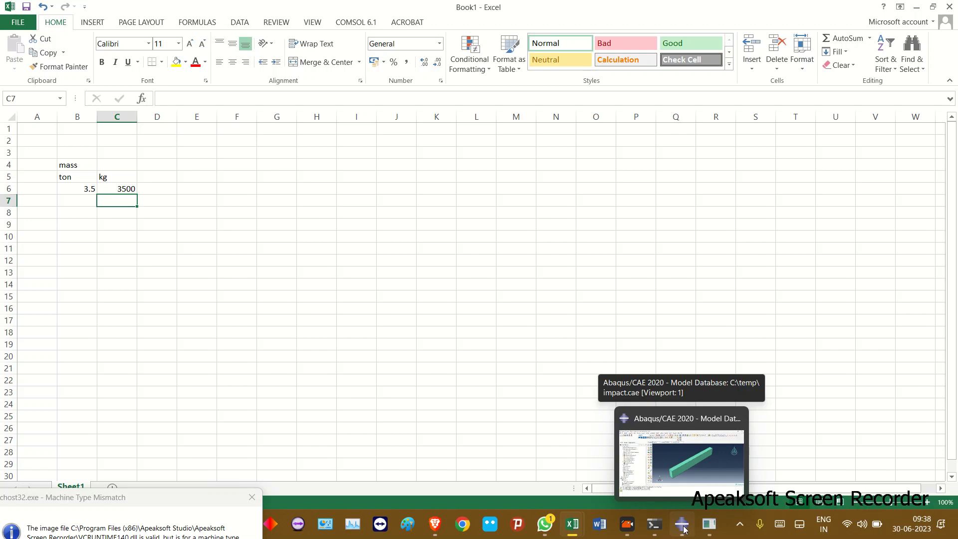
mouse_move(574, 529)
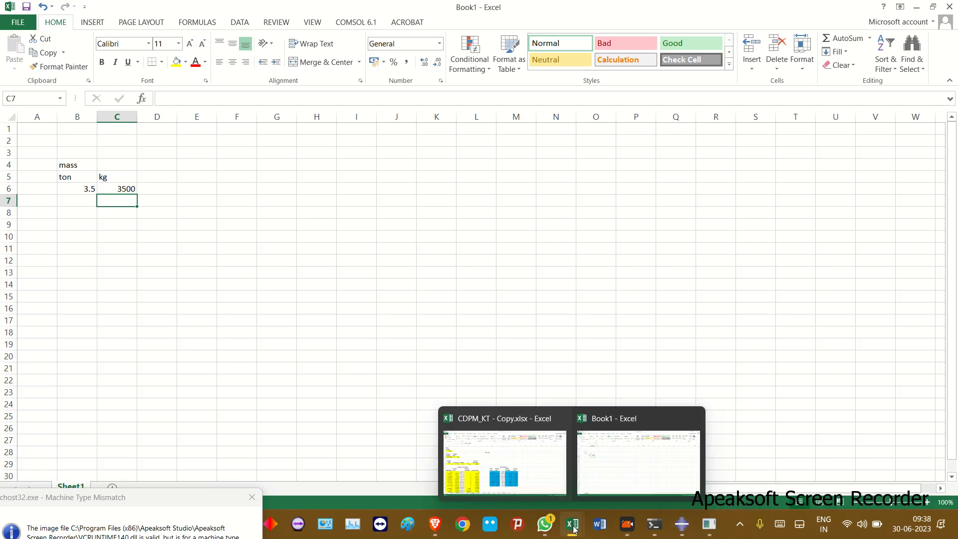
click(545, 523)
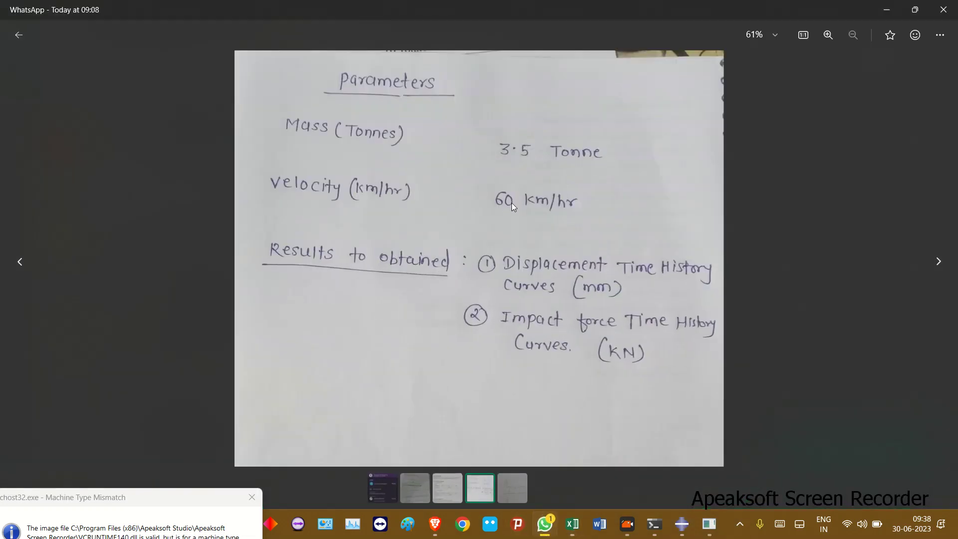
mouse_move(573, 525)
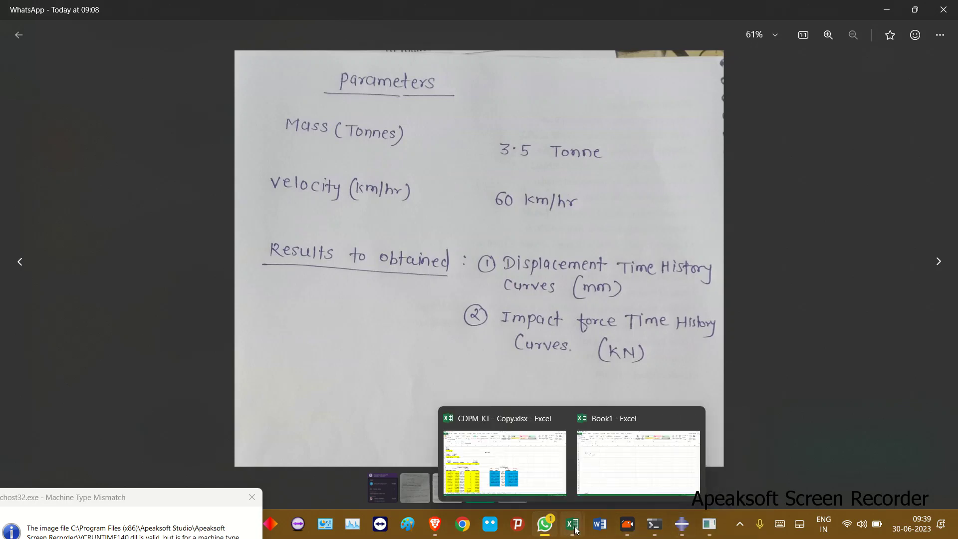
click(630, 440)
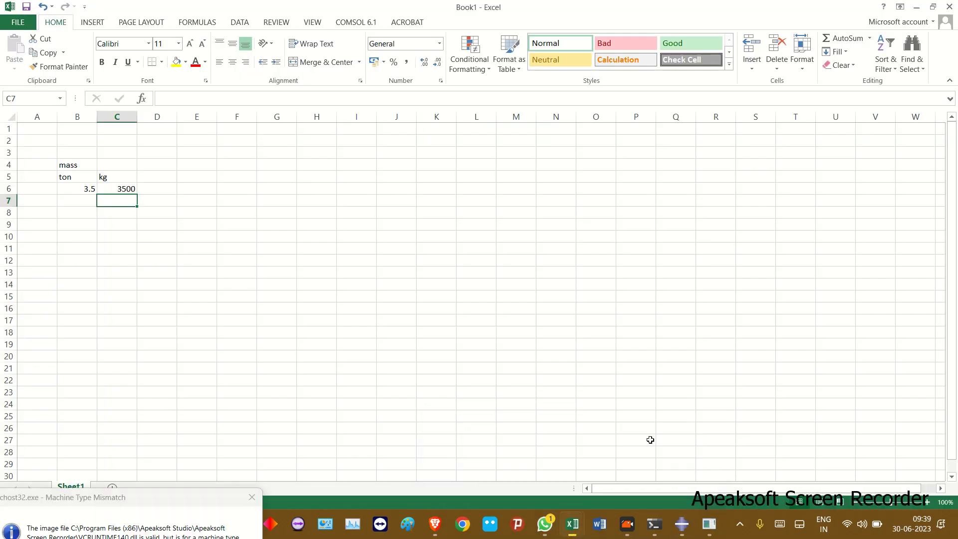
click(79, 224)
text(vel)
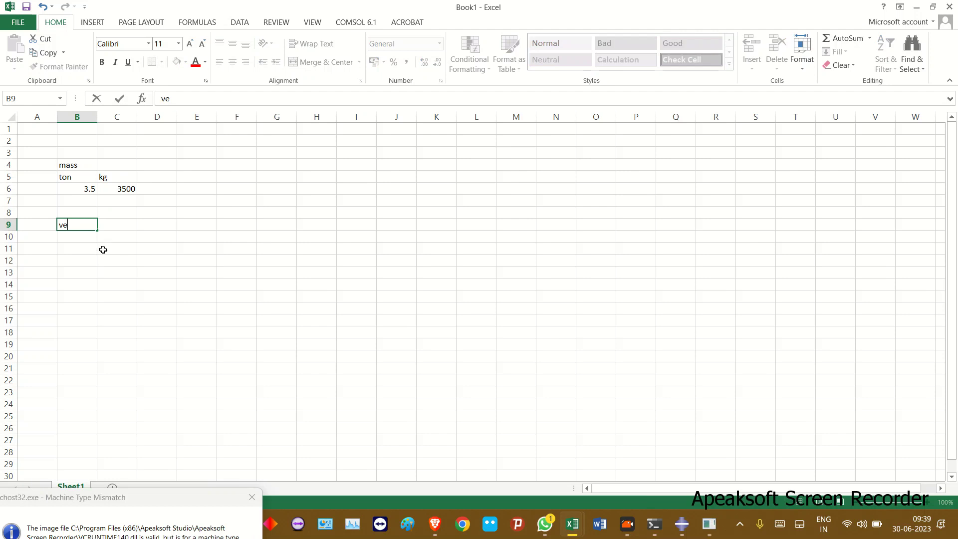
click(78, 237)
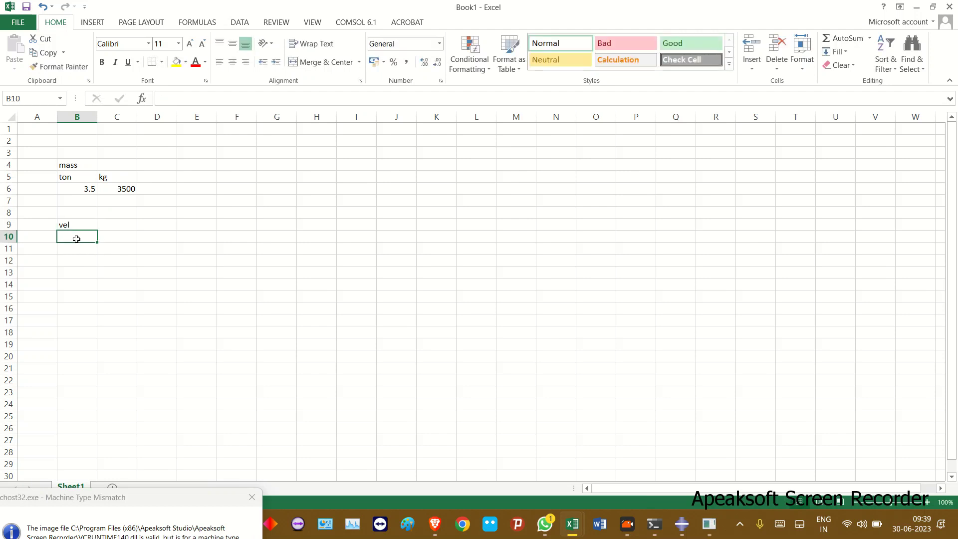
text(60)
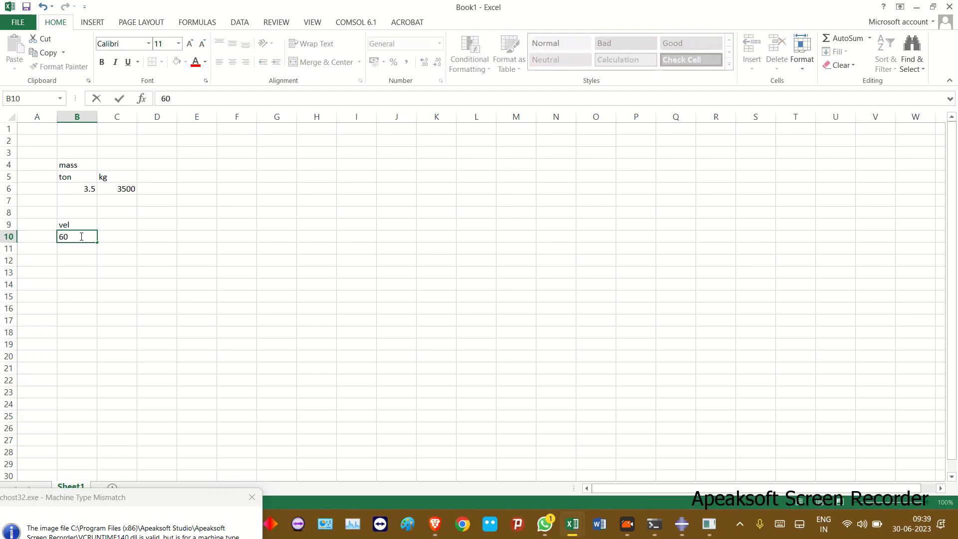
- Convert the velocity from km/hr to m/s in C10 with the formula =B10*(5/18)
click(122, 236)
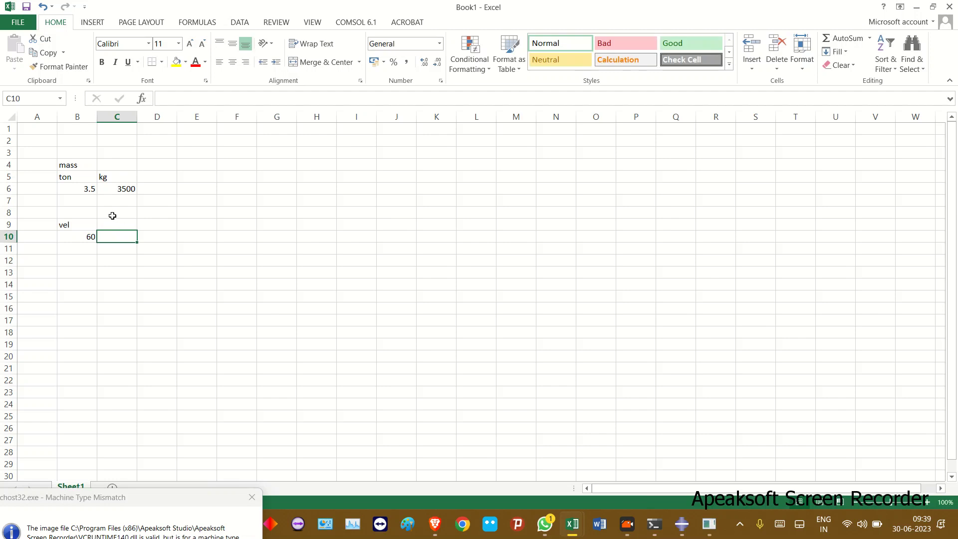
text(=)
click(87, 236)
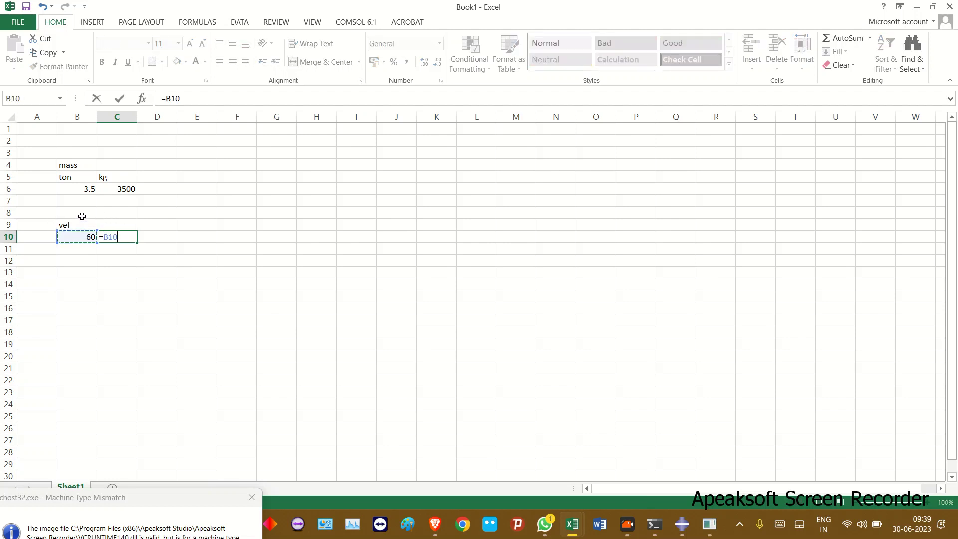
text(*())
click(188, 99)
text(5/18)
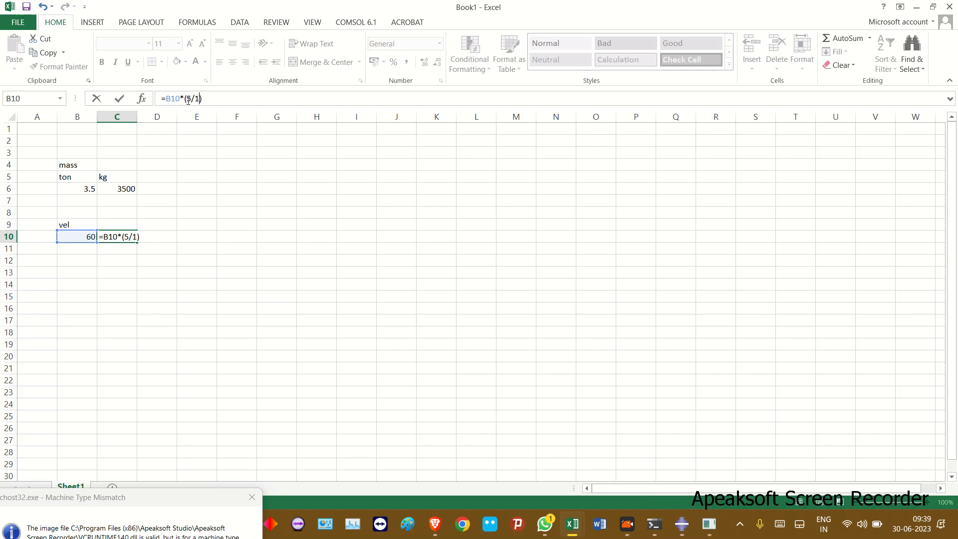
key(Return)
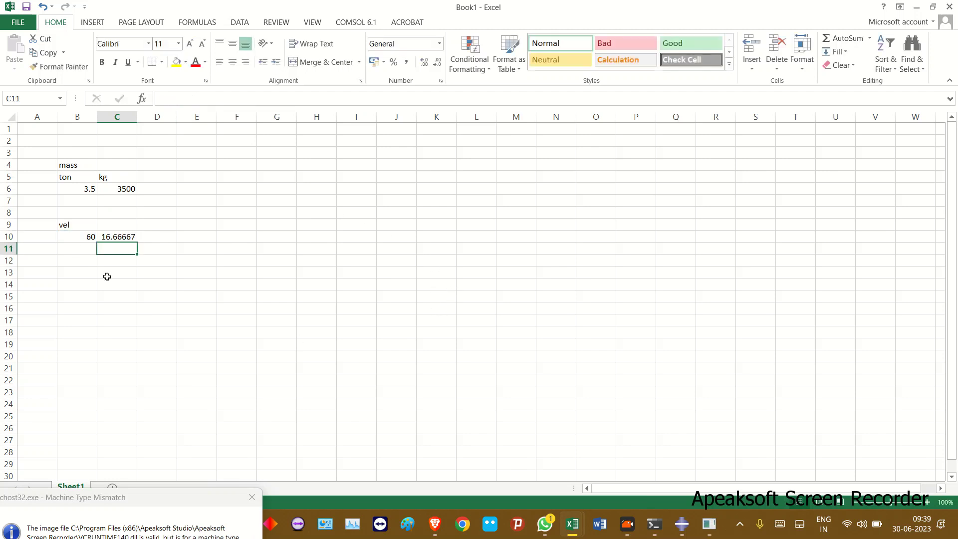
- Enter the unit label "m/s" in D10 beside the converted velocity
click(117, 237)
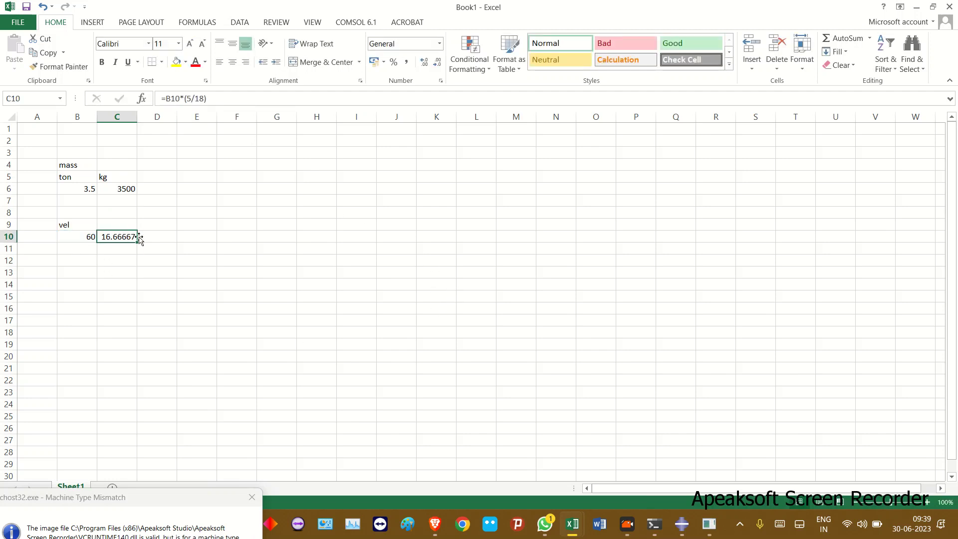
click(151, 240)
text(m/s)
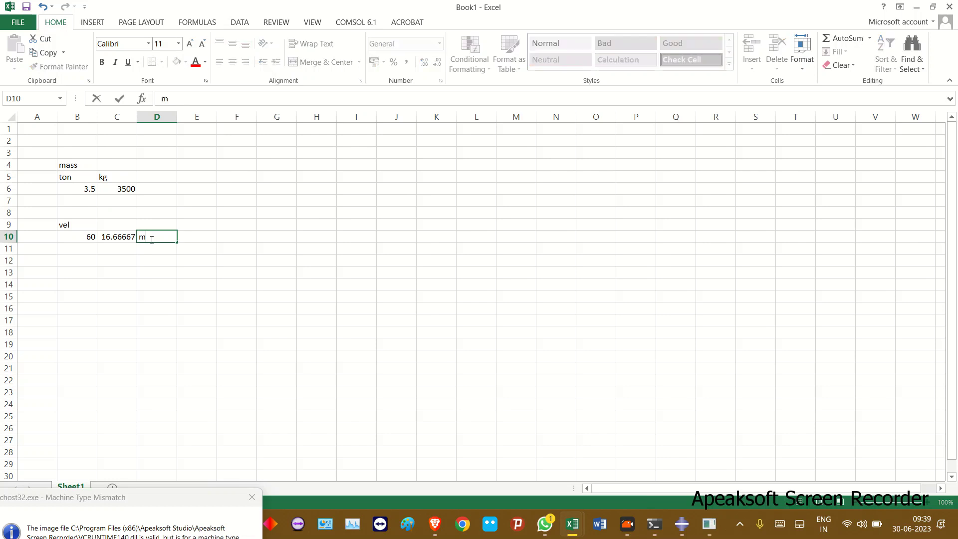
click(200, 282)
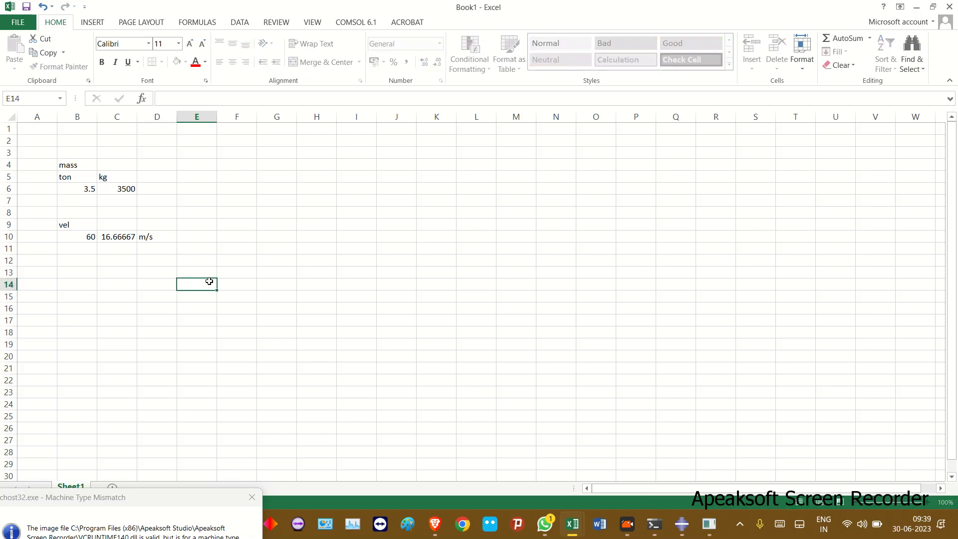
- Switch to Abaqus/CAE and set the isotropic mass of the assembly's point inertia Inertia-1 to 3500
click(128, 186)
click(682, 526)
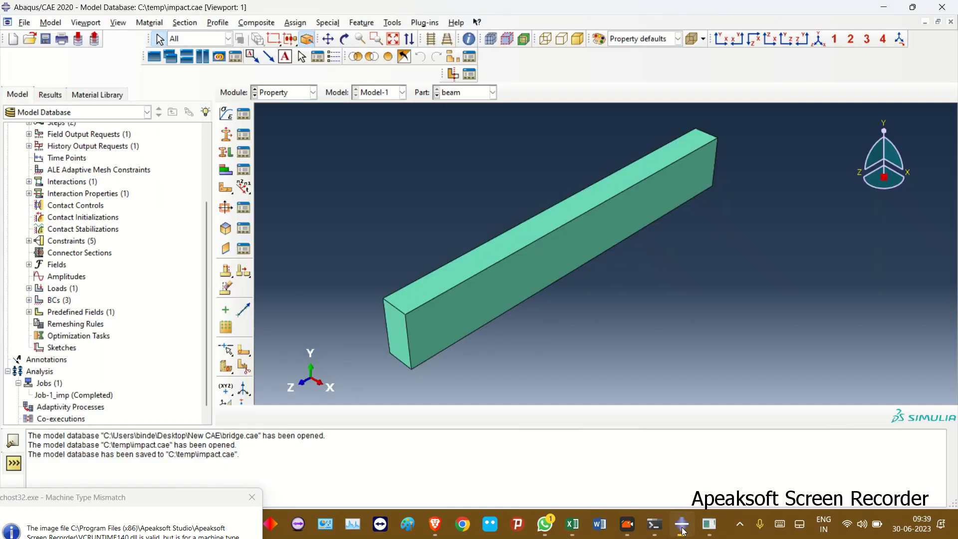
scroll(69, 243, up, 3)
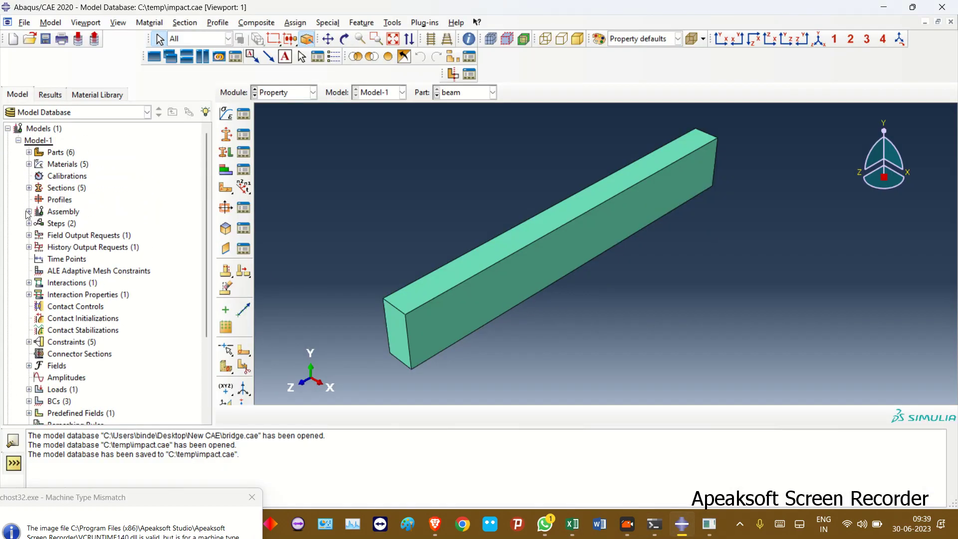
click(29, 212)
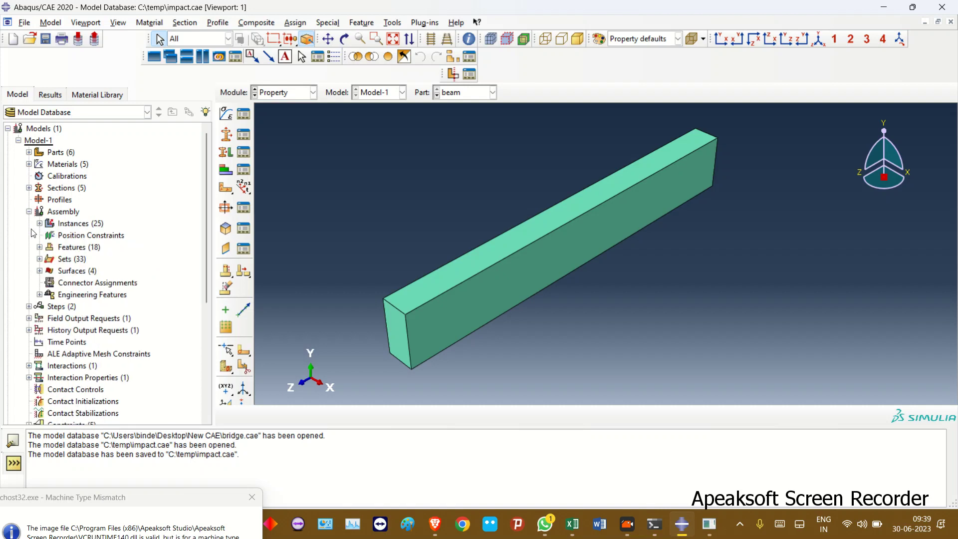
click(40, 295)
click(50, 306)
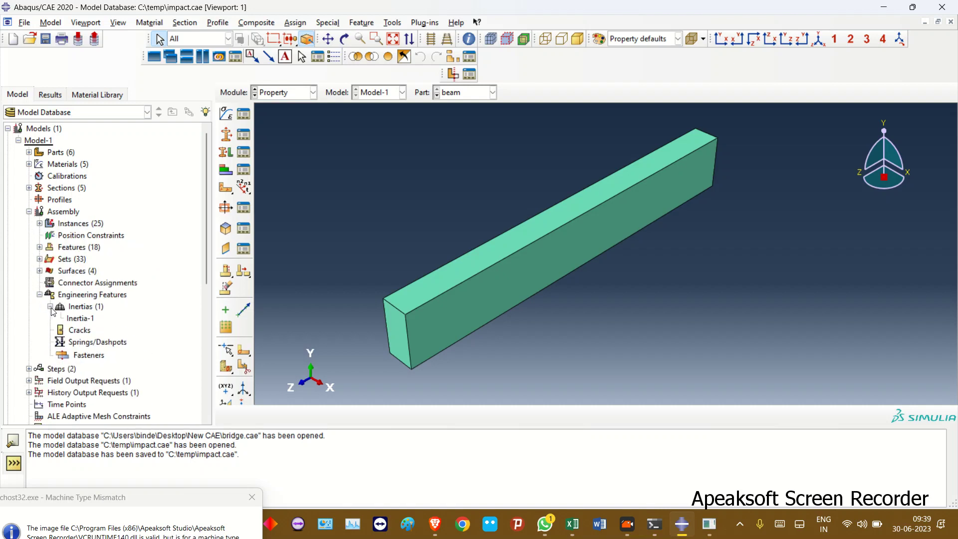
right_click(89, 319)
click(111, 335)
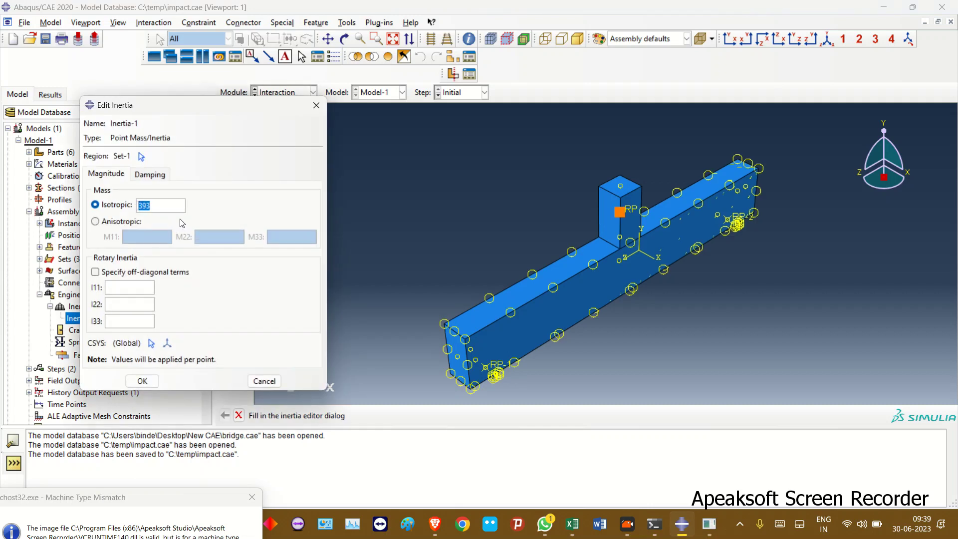
text(3500)
click(142, 380)
- Set the V2 translational velocity of Predefined Field-1 to -16.67
scroll(40, 254, down, 7)
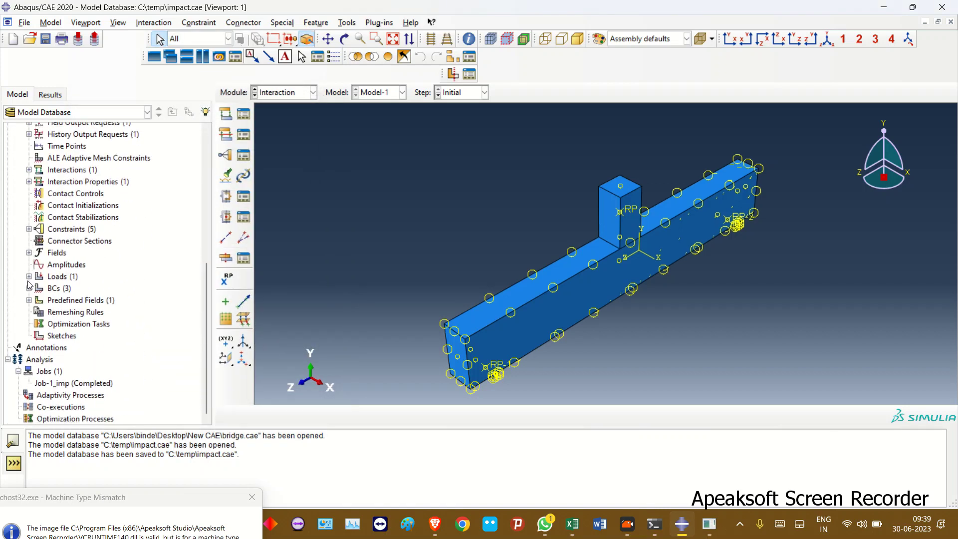
click(29, 299)
click(40, 312)
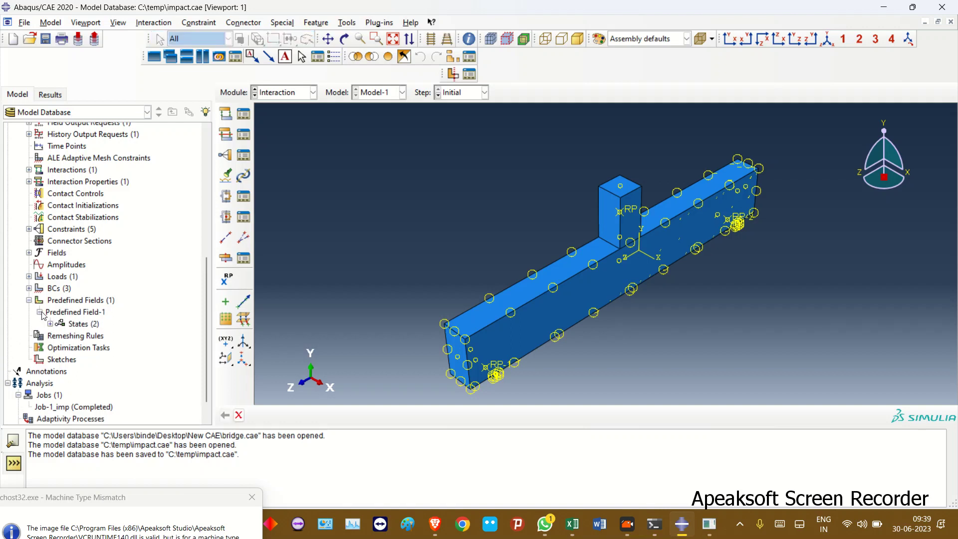
double_click(69, 312)
click(73, 225)
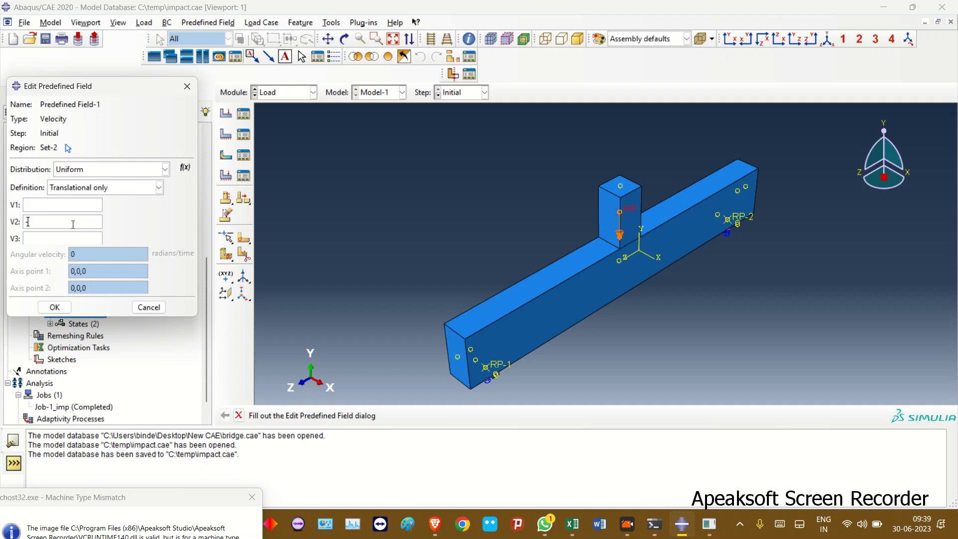
text(-16.67)
click(55, 306)
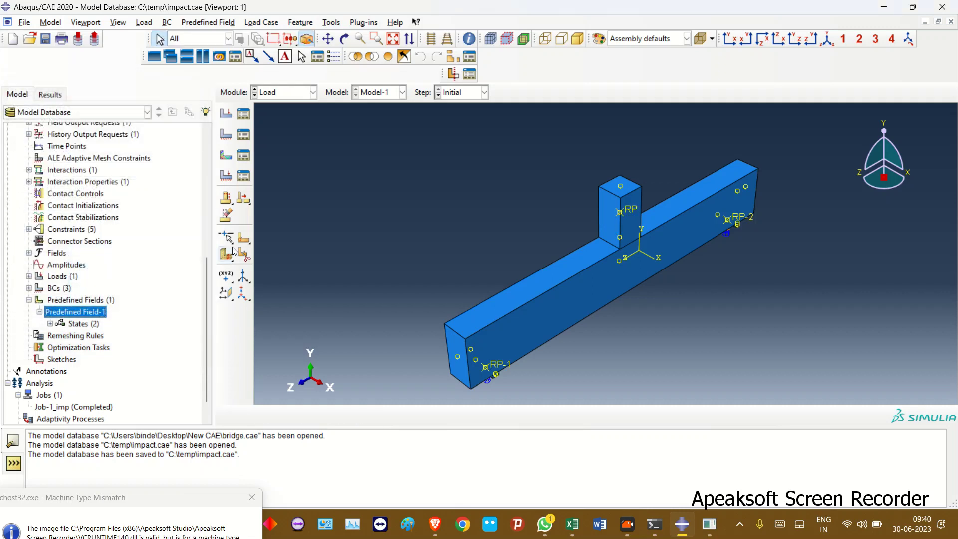
- Save the model database with the updated impact mass and velocity
scroll(126, 269, down, 2)
scroll(127, 270, down, 1)
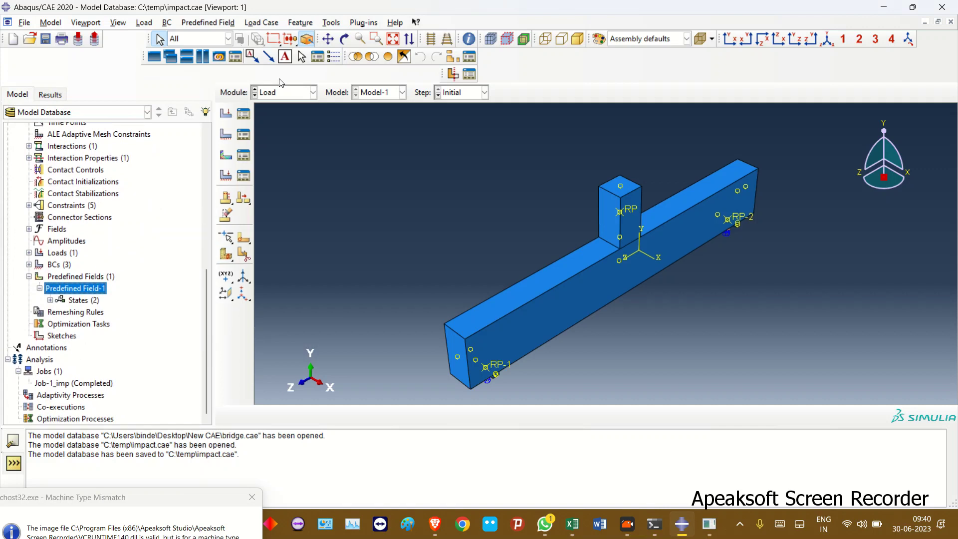
click(48, 40)
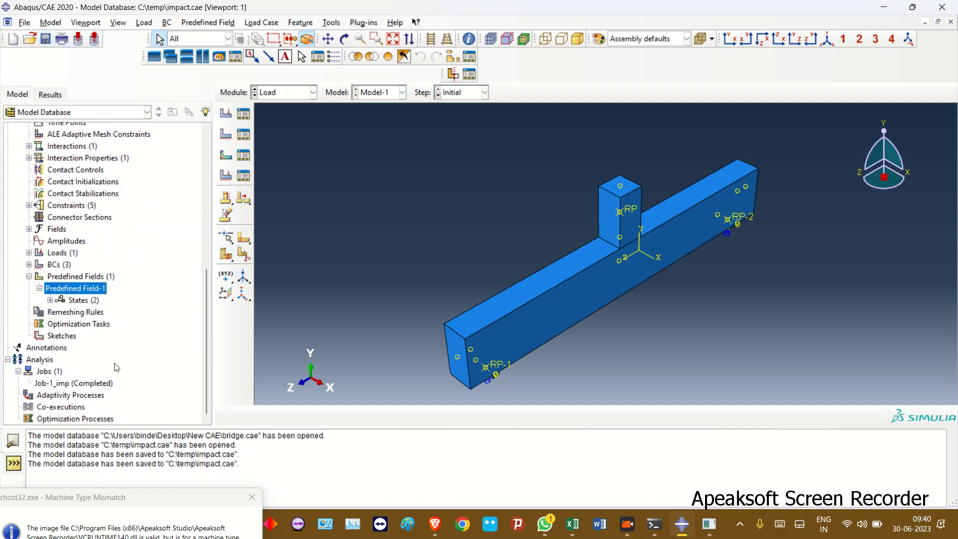
- Copy the job Job-1_imp to a new job named Job-1_3_5_ton_60km_hr, with Model-1 as its source
right_click(75, 382)
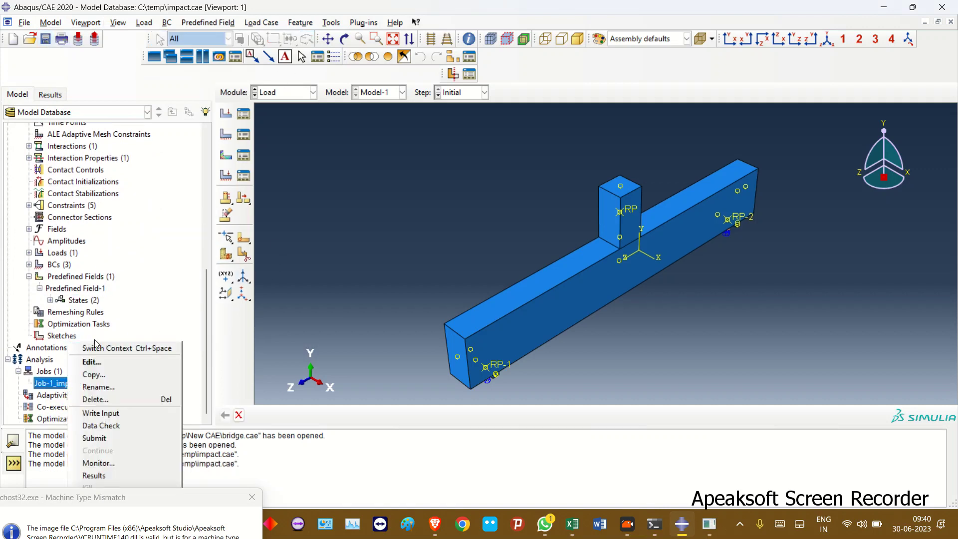
click(111, 378)
drag(122, 215, 84, 218)
key(BackSpace)
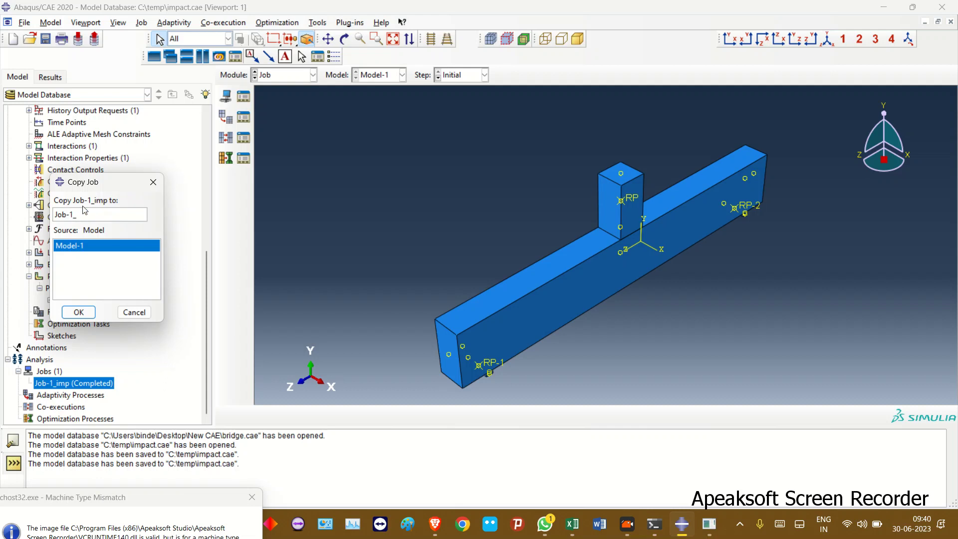
text(3)
click(96, 215)
text(0)
text(km_hr)
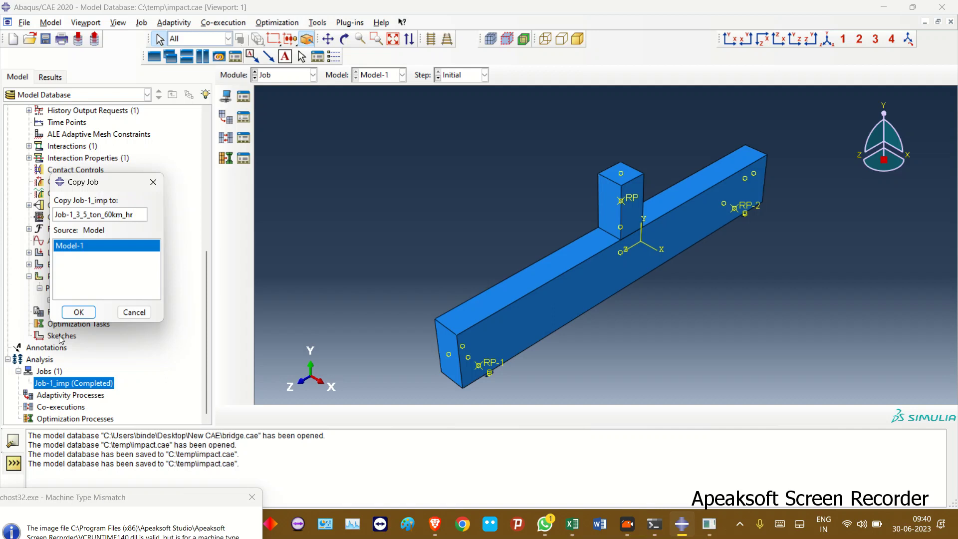
click(78, 311)
- Submit the job Job-1_3_5_ton_60km_hr and monitor its analysis until it finishes, closing the monitor at the end
click(80, 383)
right_click(80, 383)
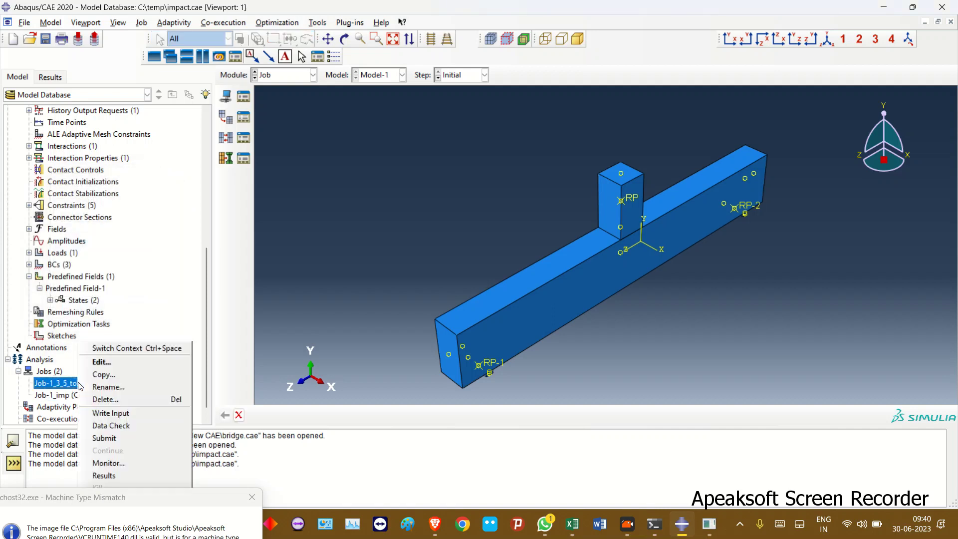
click(122, 437)
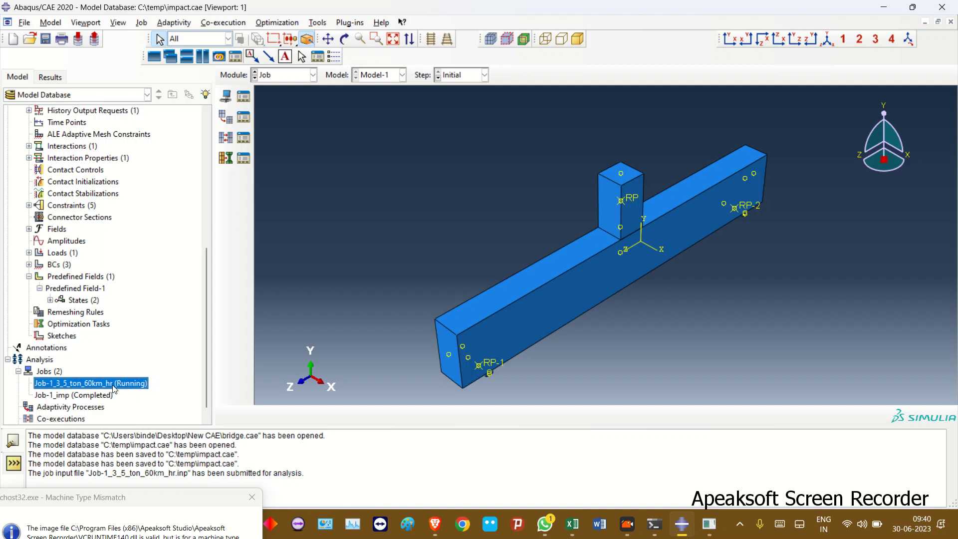
right_click(113, 384)
click(147, 462)
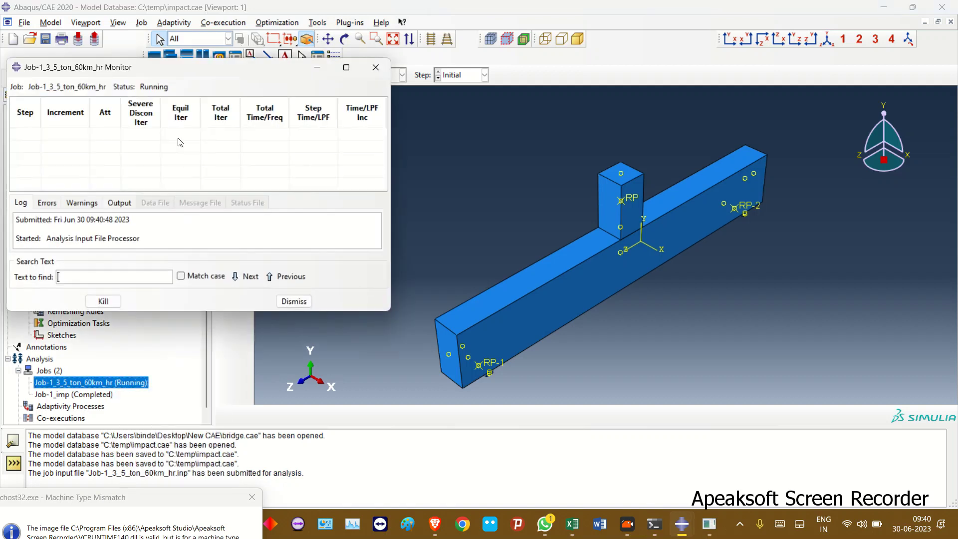
drag(145, 64, 158, 51)
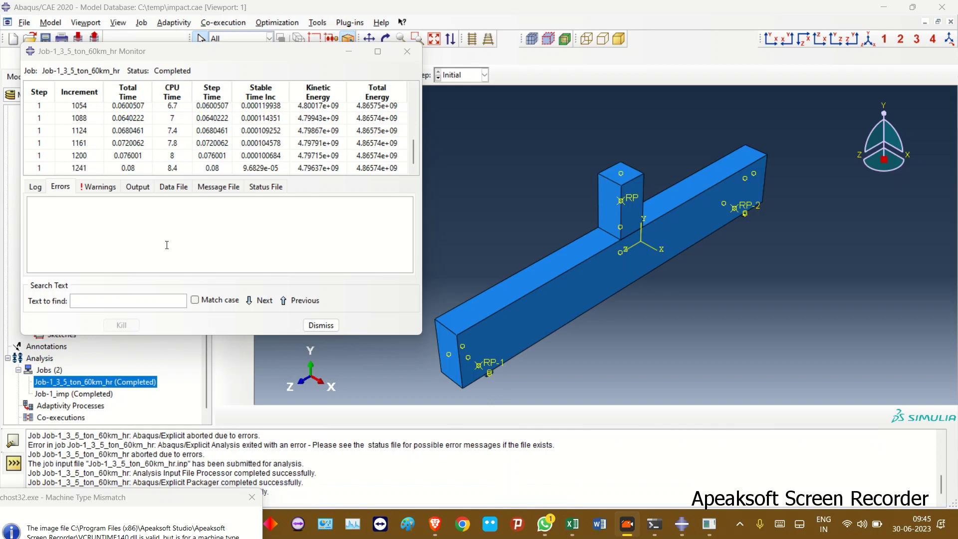
click(321, 325)
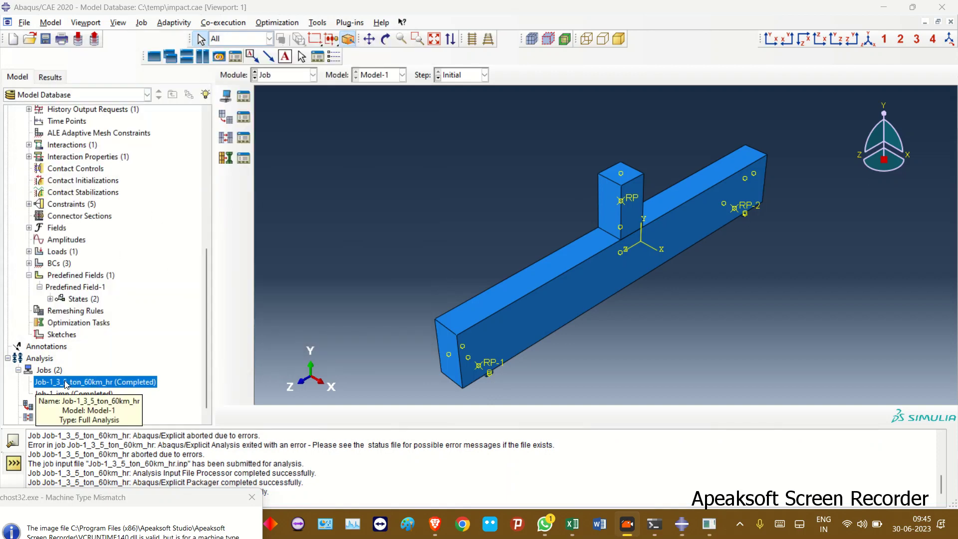
- Open the results of Job-1_3_5_ton_60km_hr and plot the Mises stress contours on the deformed shape
right_click(121, 385)
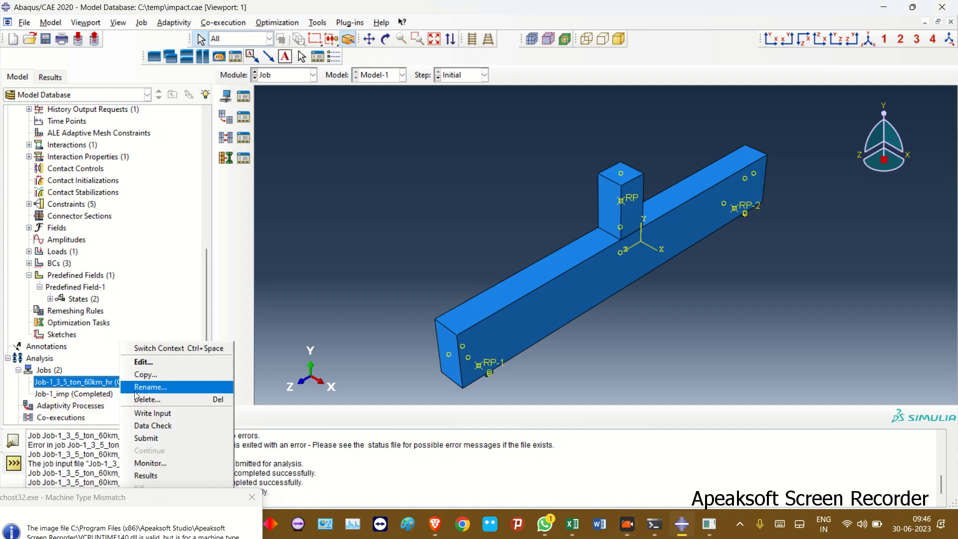
click(149, 474)
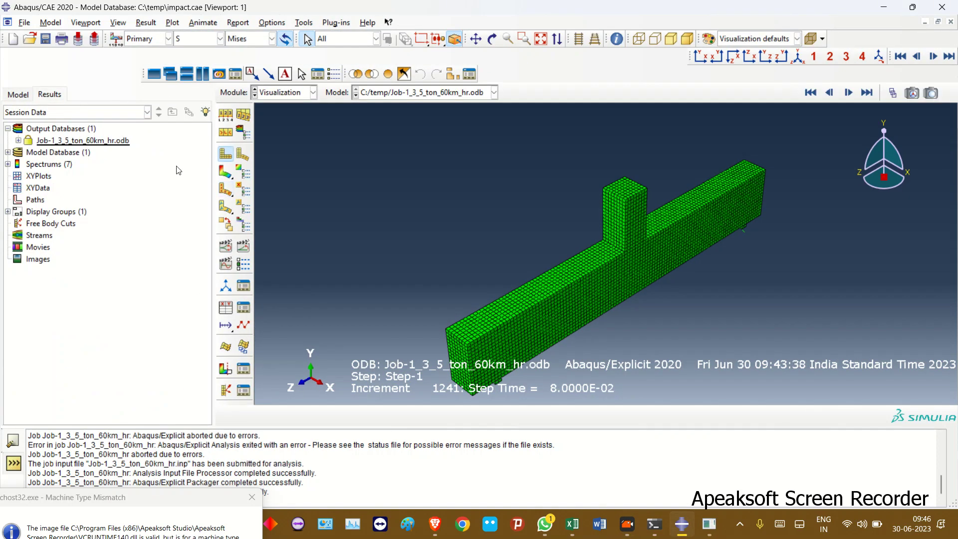
click(226, 172)
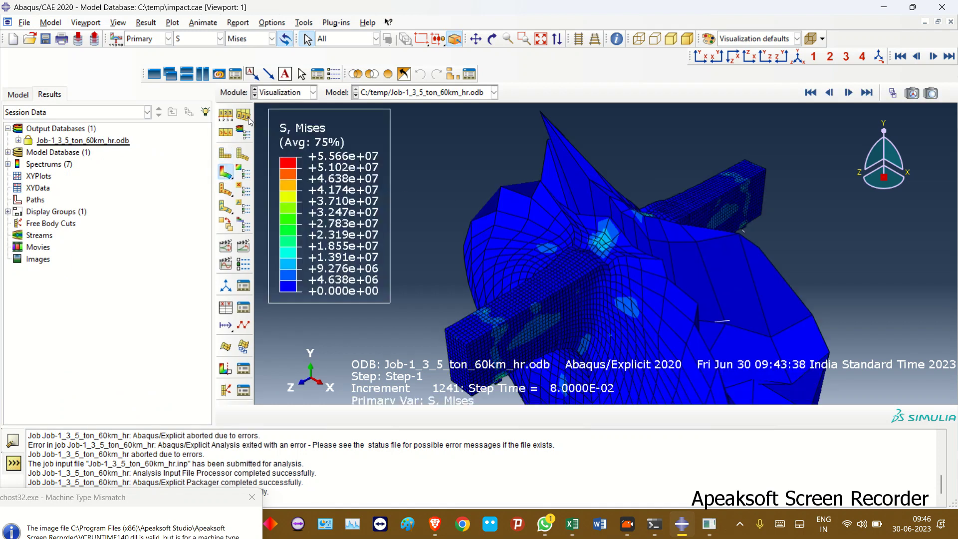
- Apply a uniform deformation scale factor of 0.001 to the contour plot
click(225, 115)
click(121, 215)
click(143, 230)
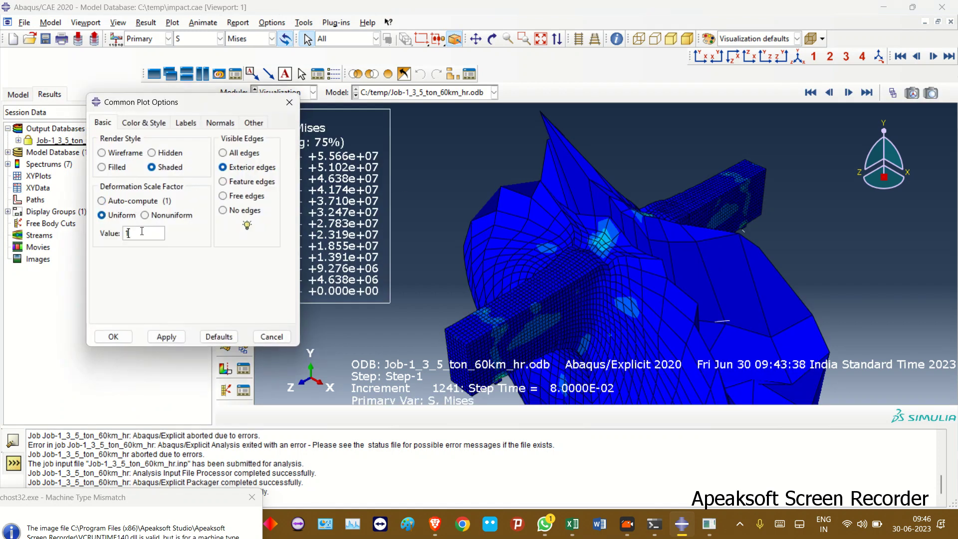
text(0.001)
click(159, 334)
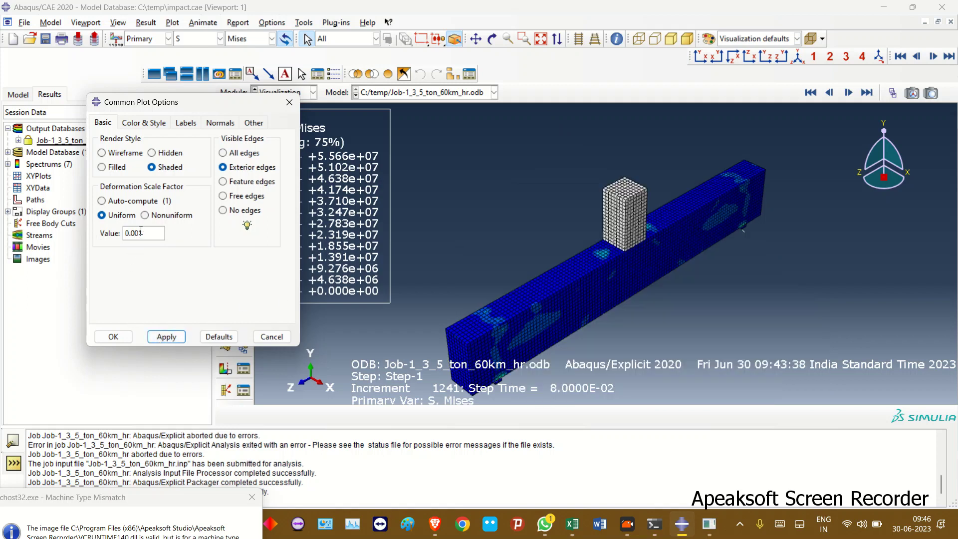
- Try uniform deformation scale factors of 0.01 and 0.1 on the contour plot, followed by the auto-computed scale
key(BackSpace)
click(166, 337)
scroll(603, 243, up, 1)
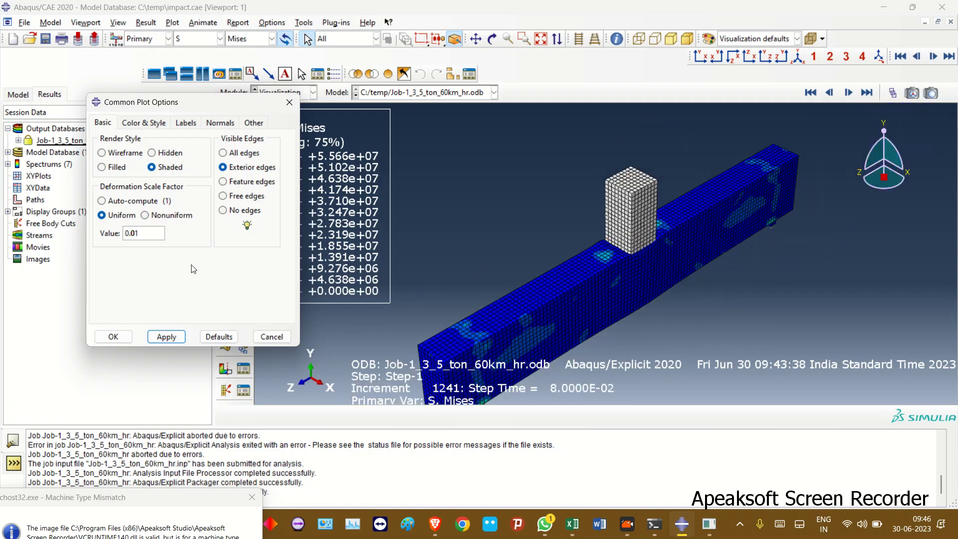
key(BackSpace)
click(165, 337)
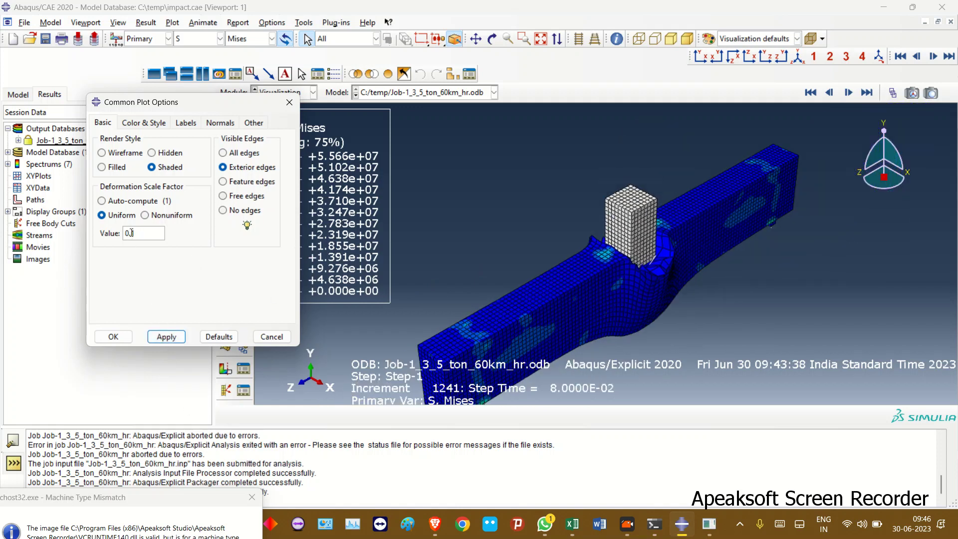
click(128, 202)
click(166, 338)
- Set the contour plot's deformation scale factor to a uniform value of 0.012
click(102, 215)
double_click(138, 234)
text(0.012)
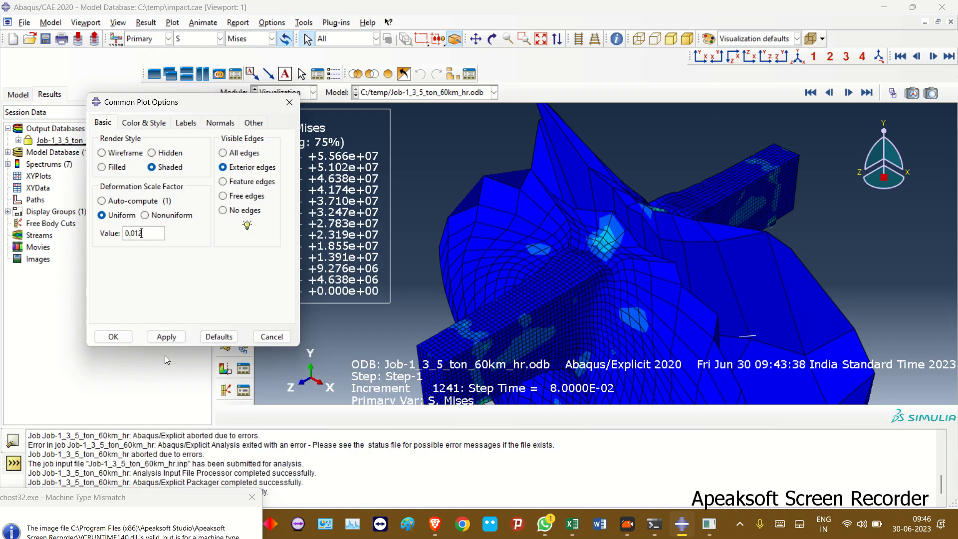
click(168, 338)
drag(212, 110, 235, 138)
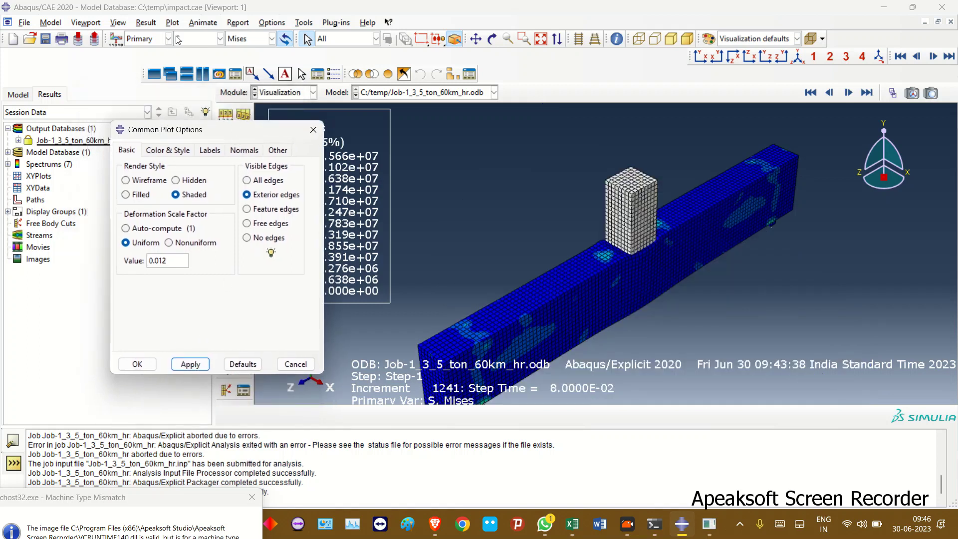
- Display the displacement magnitude U as the contour variable and move the Common Plot Options dialog clear of the legend
click(189, 40)
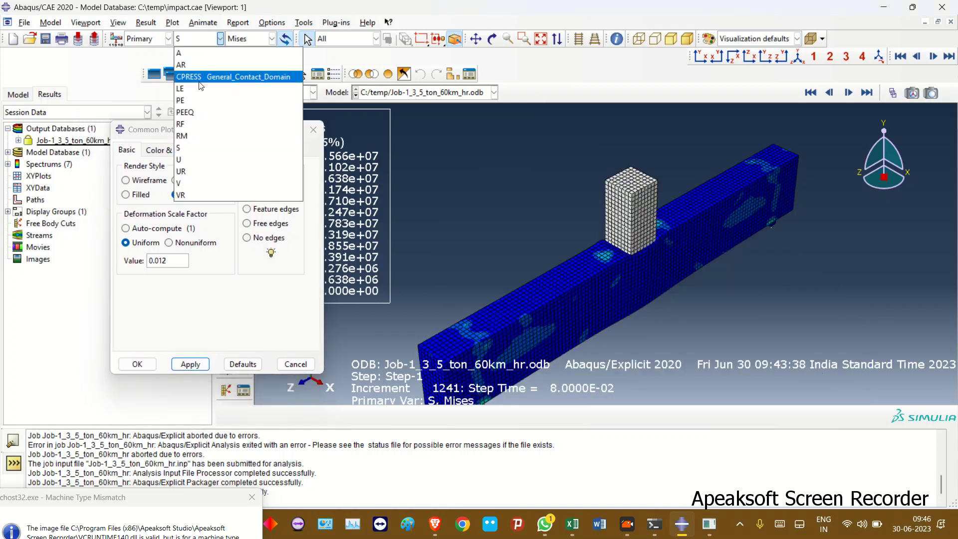
click(195, 149)
click(205, 37)
click(195, 159)
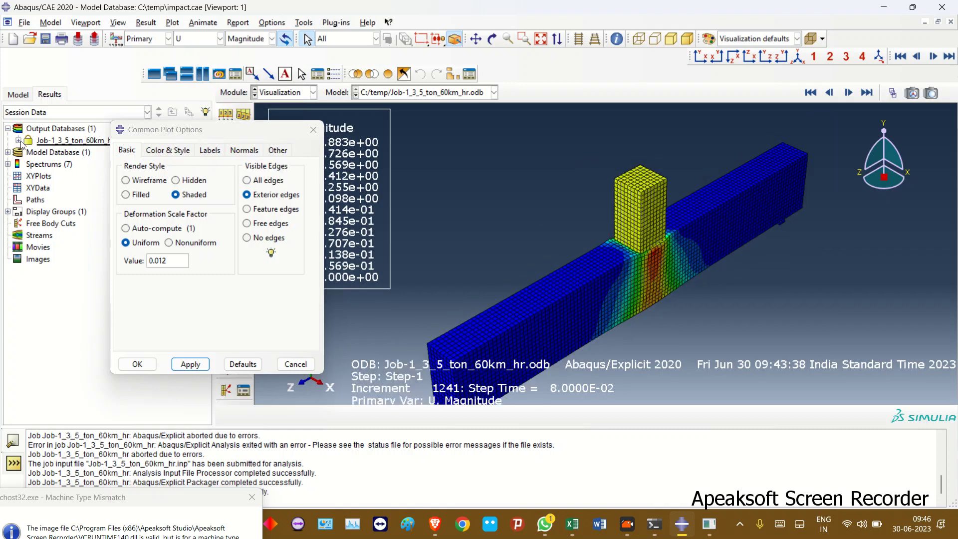
drag(244, 138, 273, 414)
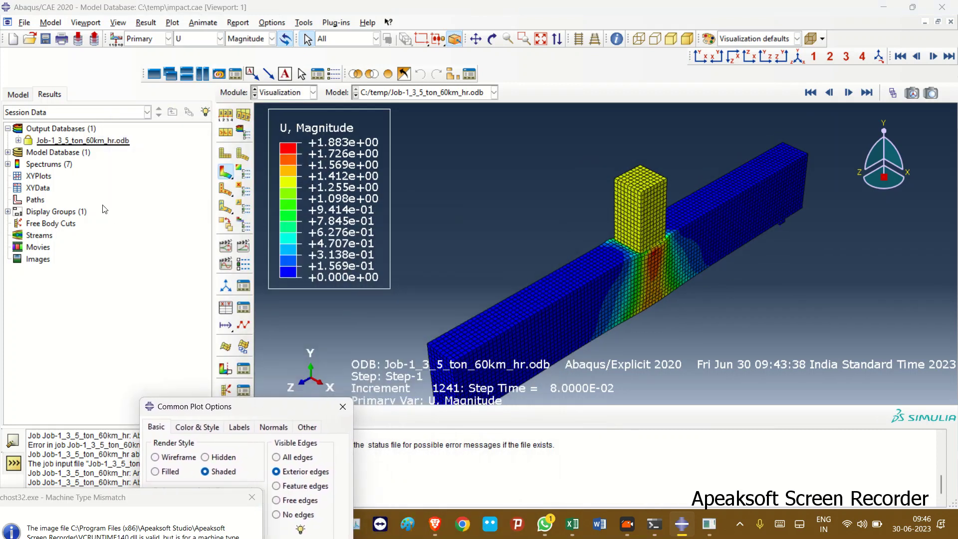
- Expand the output database's history output and plot the RF2 reaction force of Node 2 in NSET SET-9
click(18, 141)
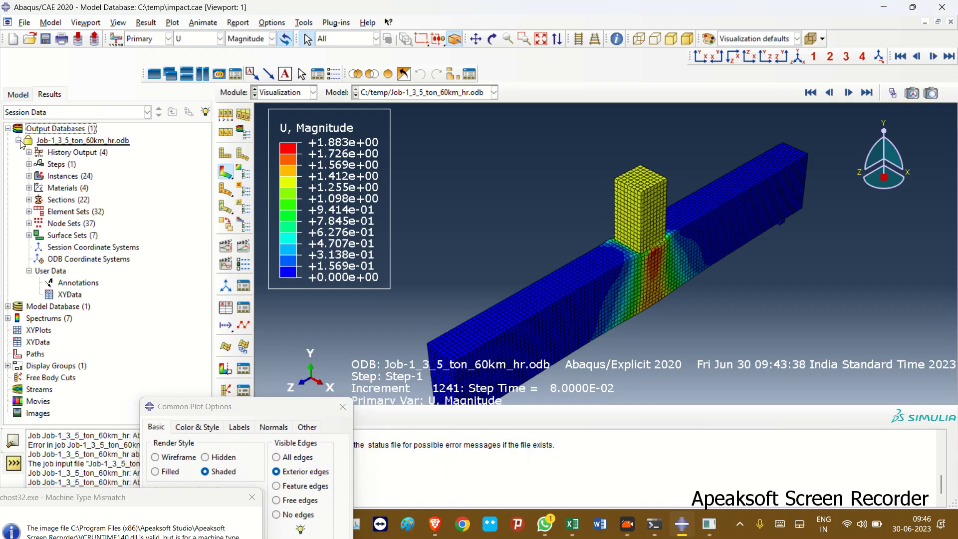
click(29, 152)
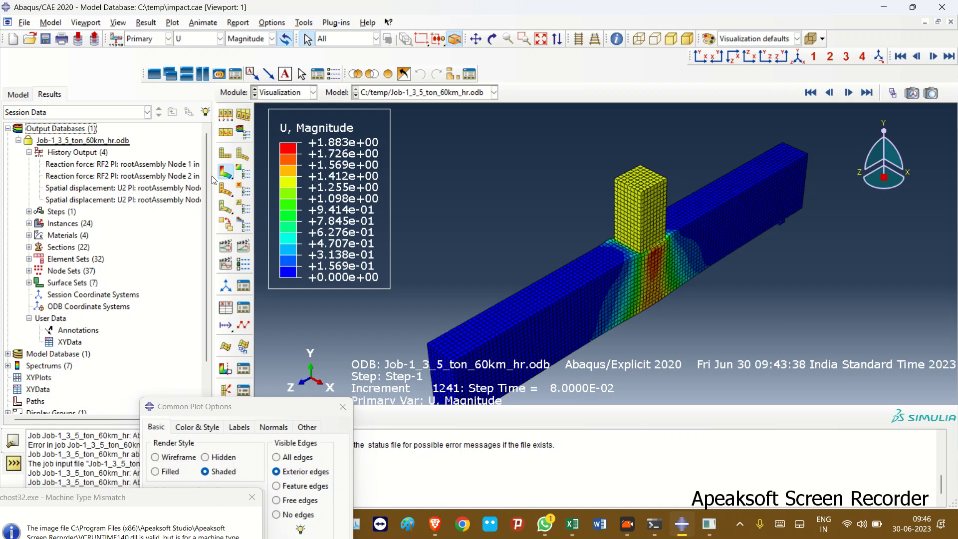
drag(212, 176, 357, 178)
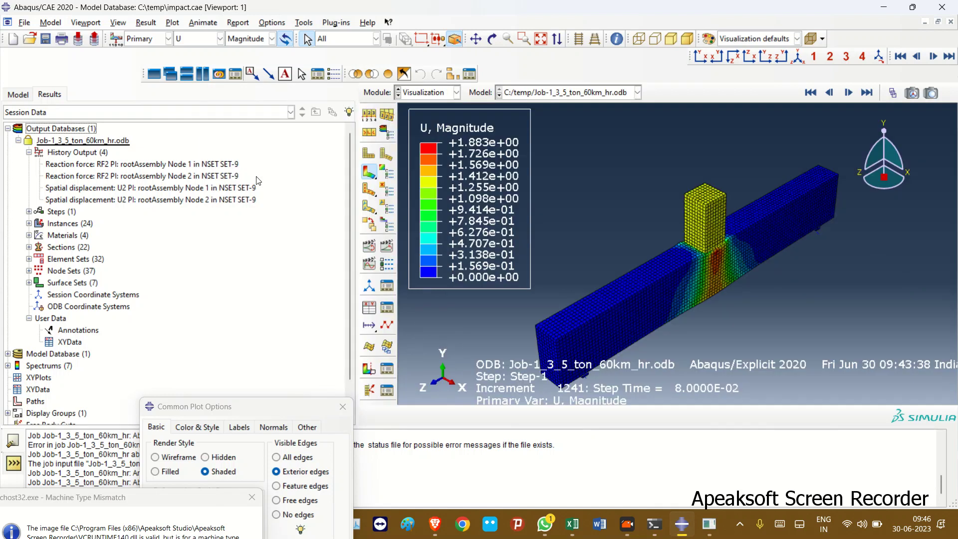
double_click(197, 176)
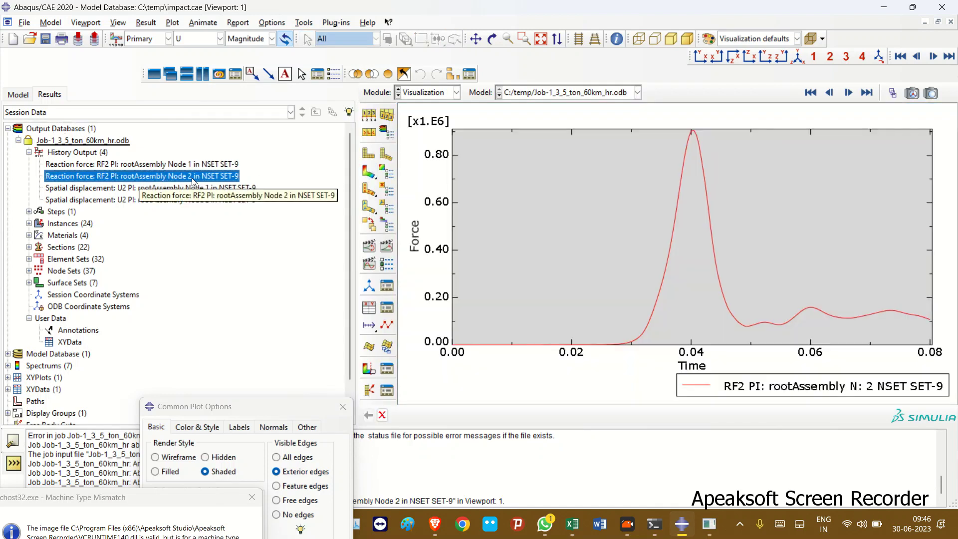
- Plot the RF2 reaction forces of Node 1 and Node 2 in NSET SET-9 together to compare them
double_click(202, 165)
shift+click(207, 177)
right_click(210, 164)
click(224, 185)
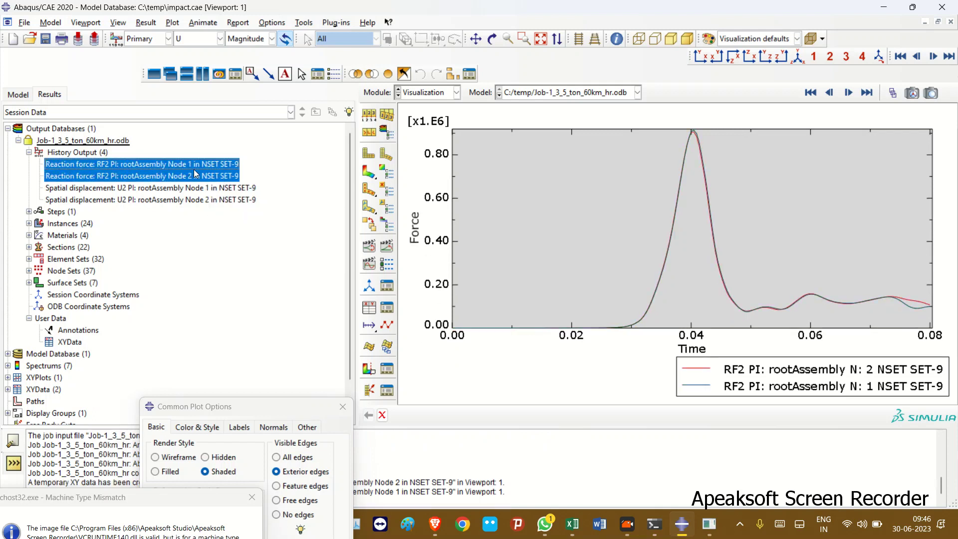
- Plot only the Node 2 RF2 reaction force history again, replacing the combined curves
double_click(196, 176)
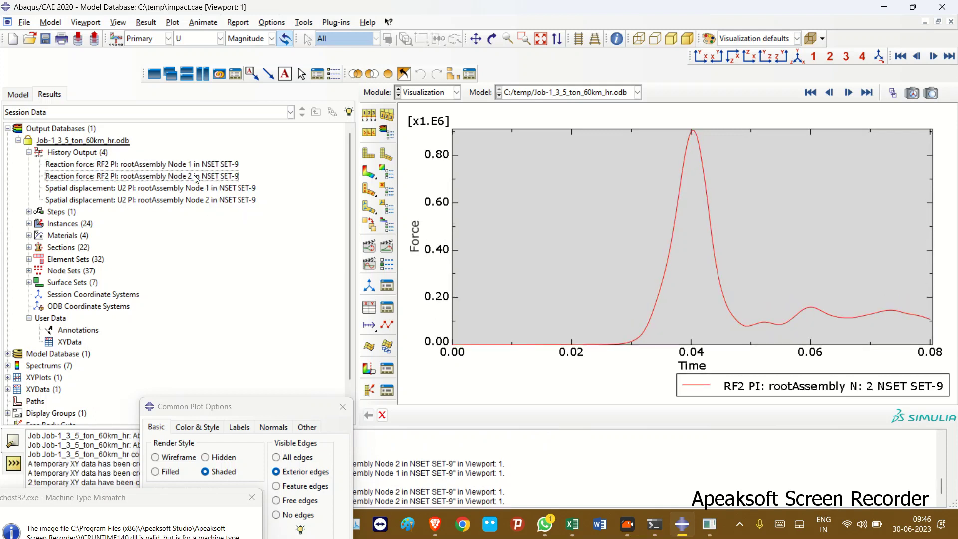
right_click(194, 177)
click(212, 194)
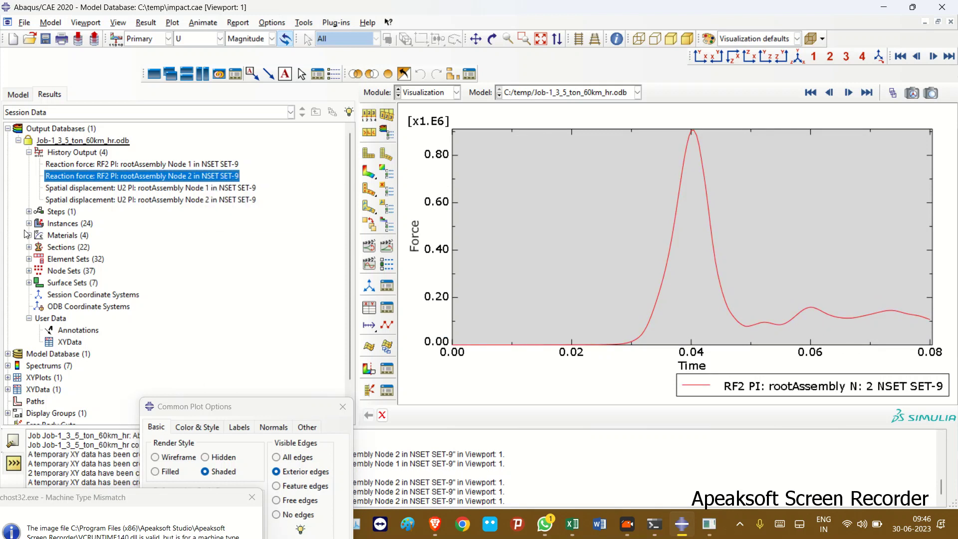
- Open the data table of the plotted Node 2 reaction force curve and select its time and force columns
scroll(26, 224, down, 2)
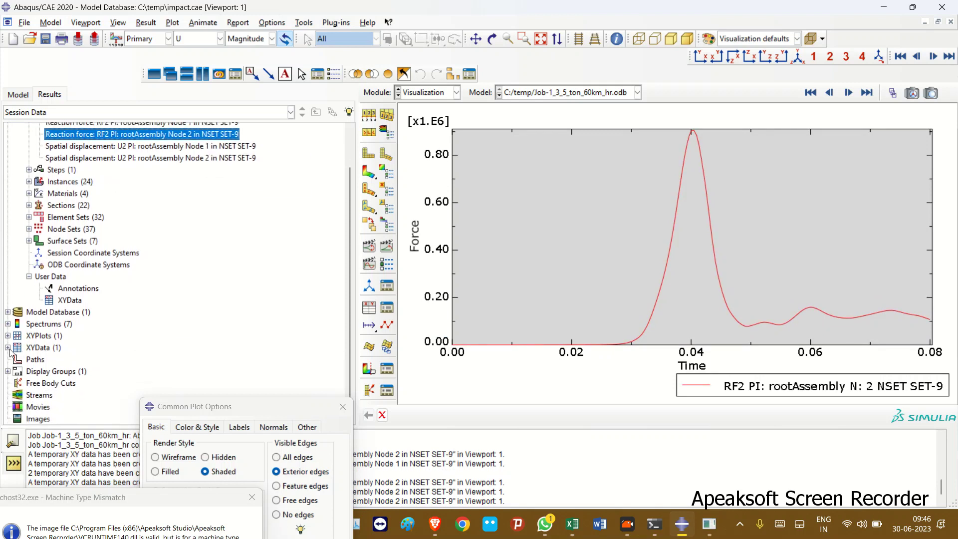
click(8, 348)
click(43, 360)
right_click(43, 361)
click(76, 395)
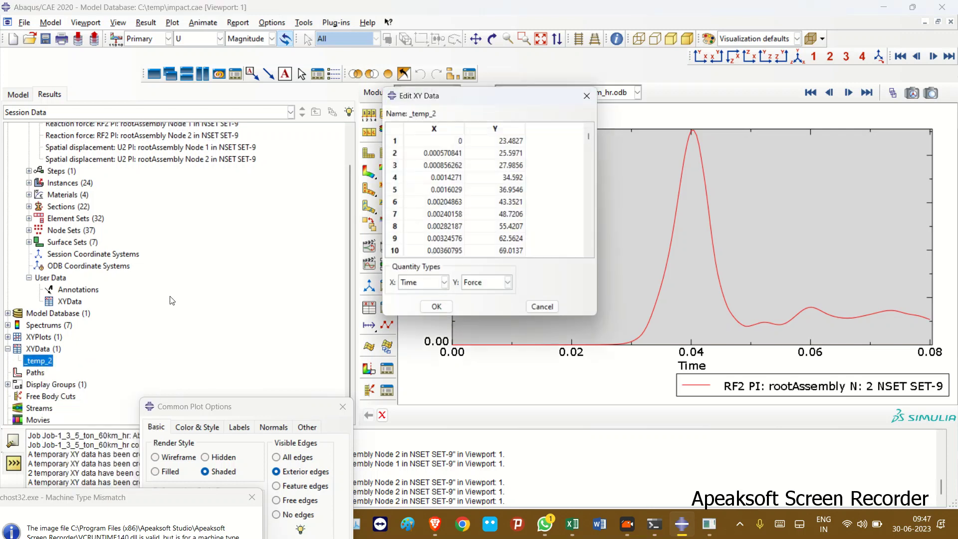
click(441, 130)
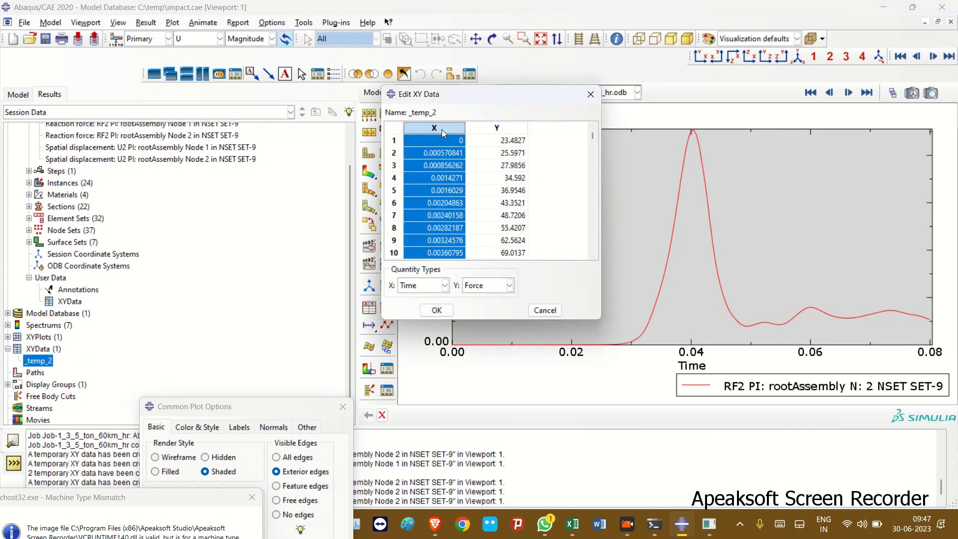
click(472, 131)
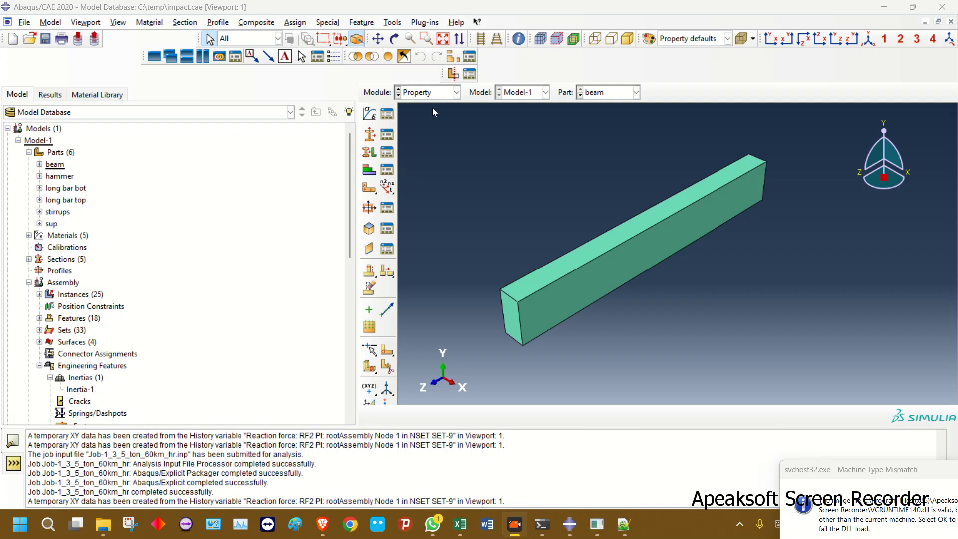
- Check the isotropic mass assigned to Inertia-1 and close its editor without changing it
scroll(150, 238, down, 8)
scroll(149, 239, down, 3)
scroll(99, 264, up, 8)
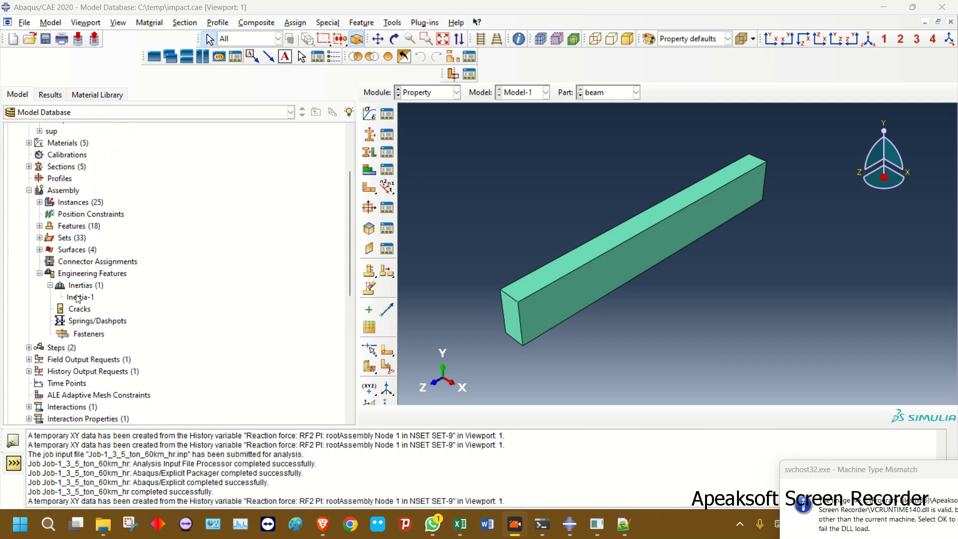
double_click(78, 297)
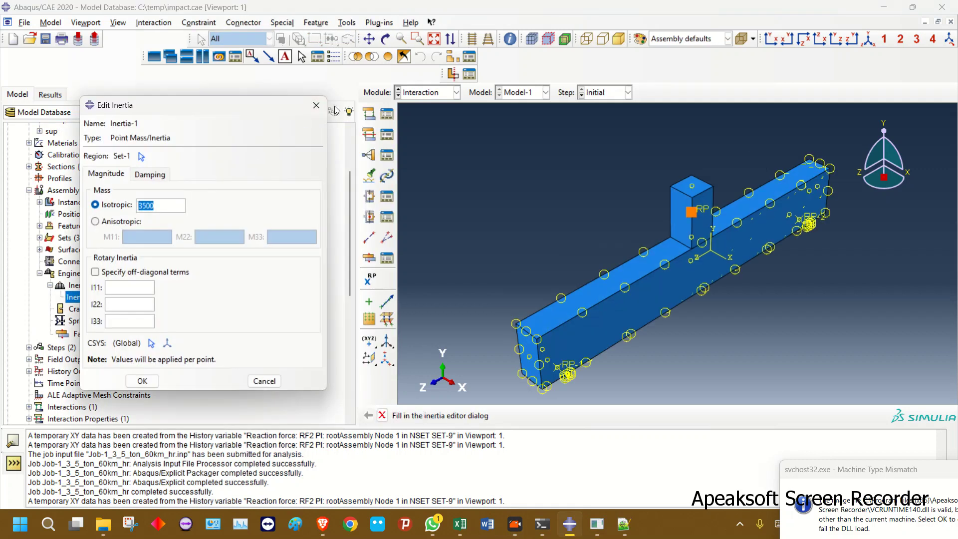
click(315, 105)
- Check the V2 velocity in Predefined Field-1 and leave the field without changing it
scroll(116, 290, down, 8)
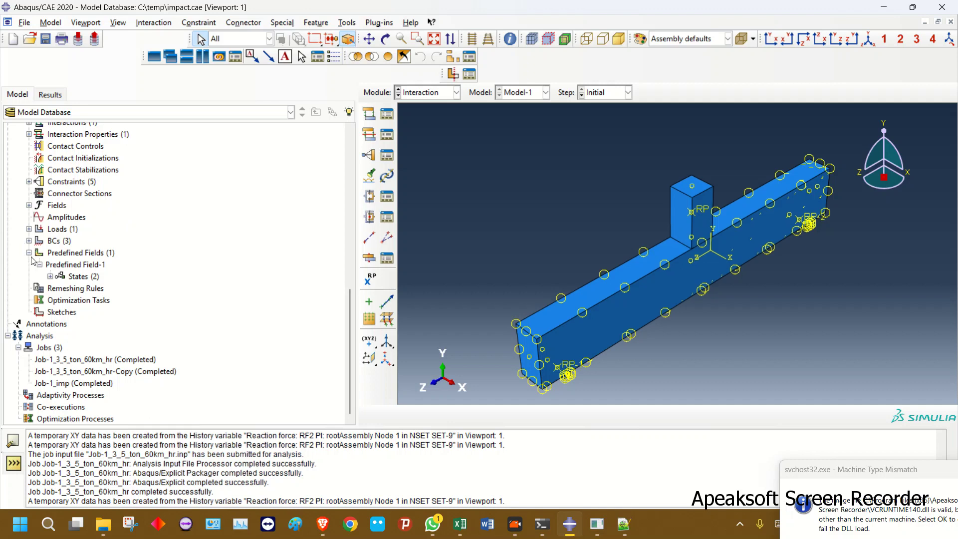
double_click(56, 265)
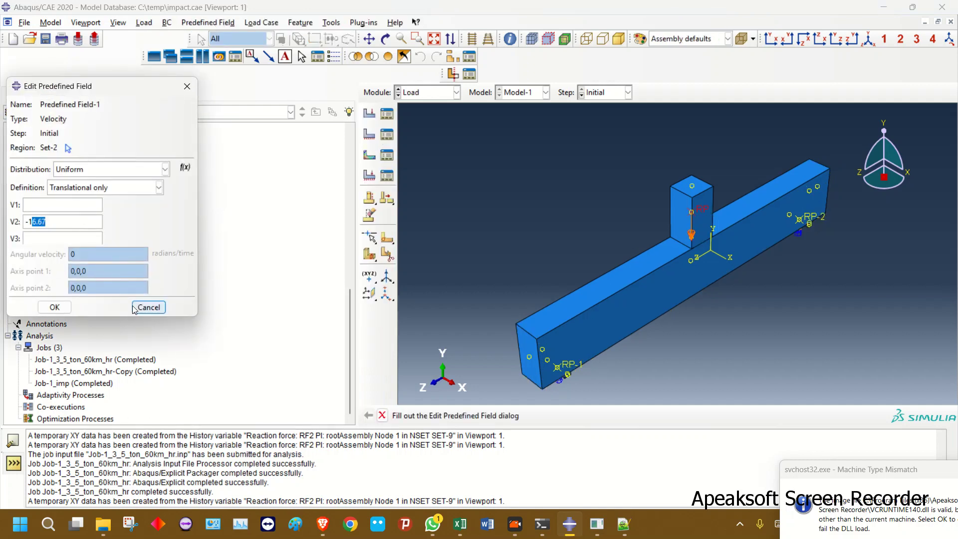
click(135, 309)
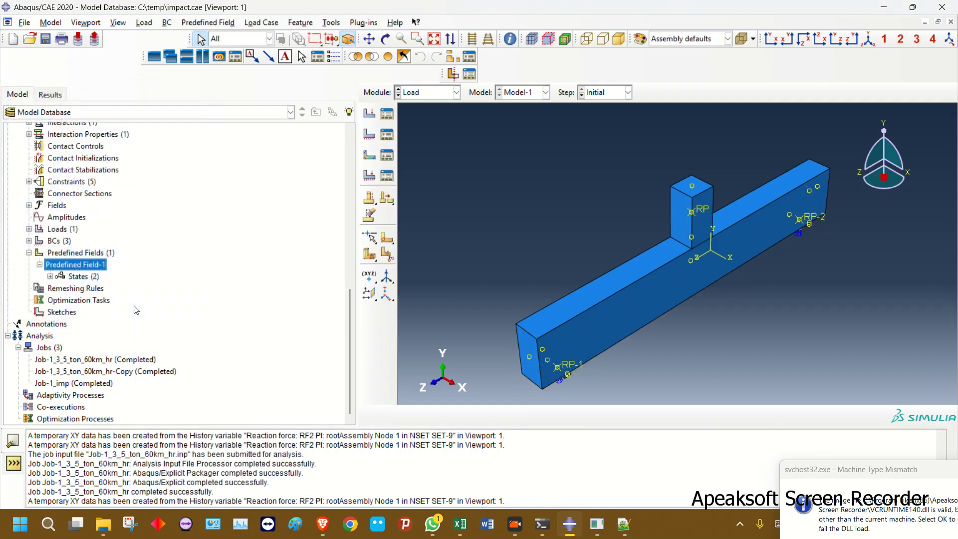
- Open the results of Job-1_3_5_ton_60km_hr-Copy and plot the RF2 reaction force of Node 1 in NSET SET-9
right_click(98, 371)
click(150, 475)
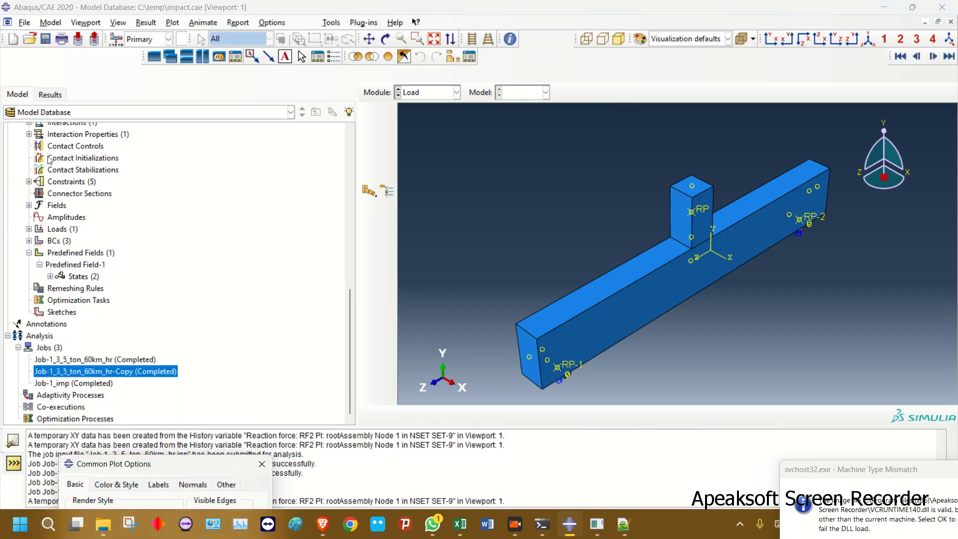
click(19, 141)
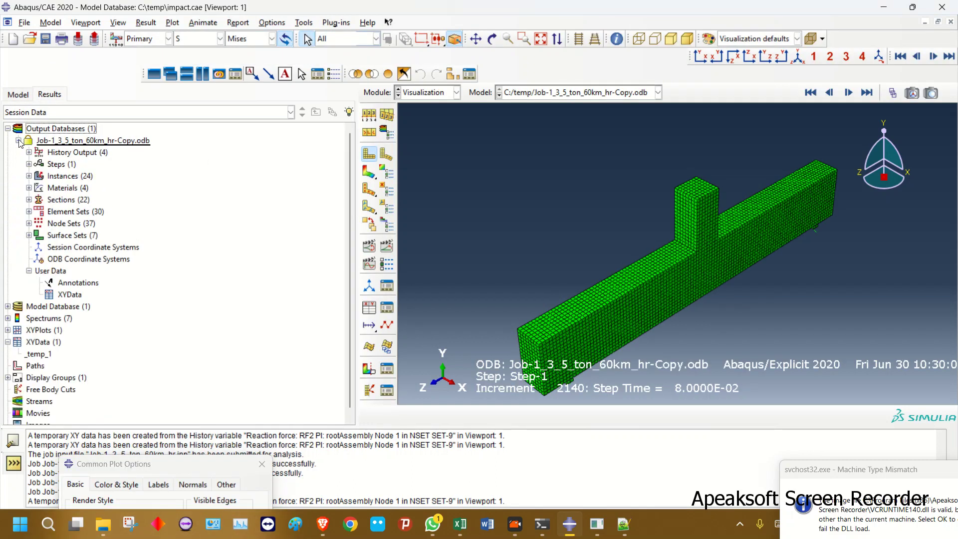
click(29, 152)
double_click(95, 167)
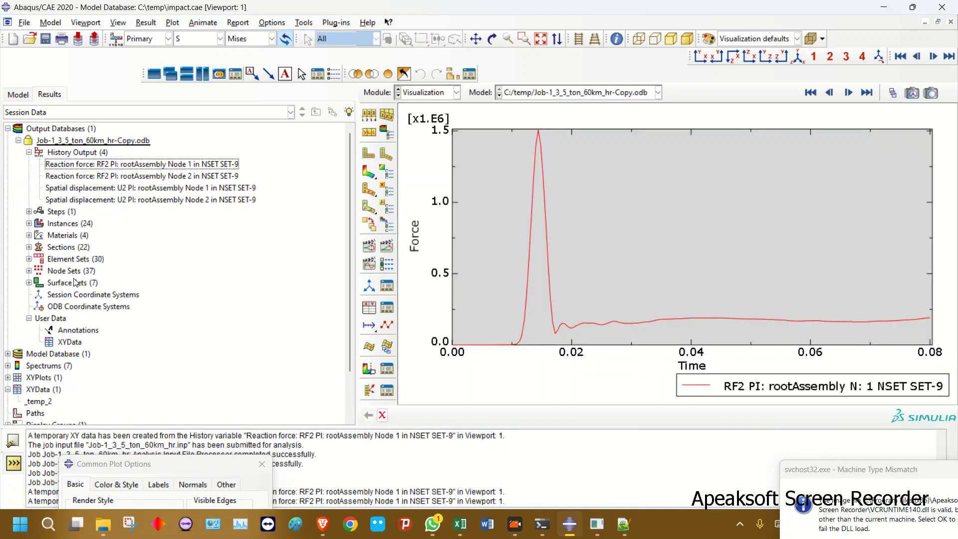
- Examine the force values around the peak in the data table of the Node 1 curve, then close the table
scroll(30, 360, down, 4)
right_click(42, 348)
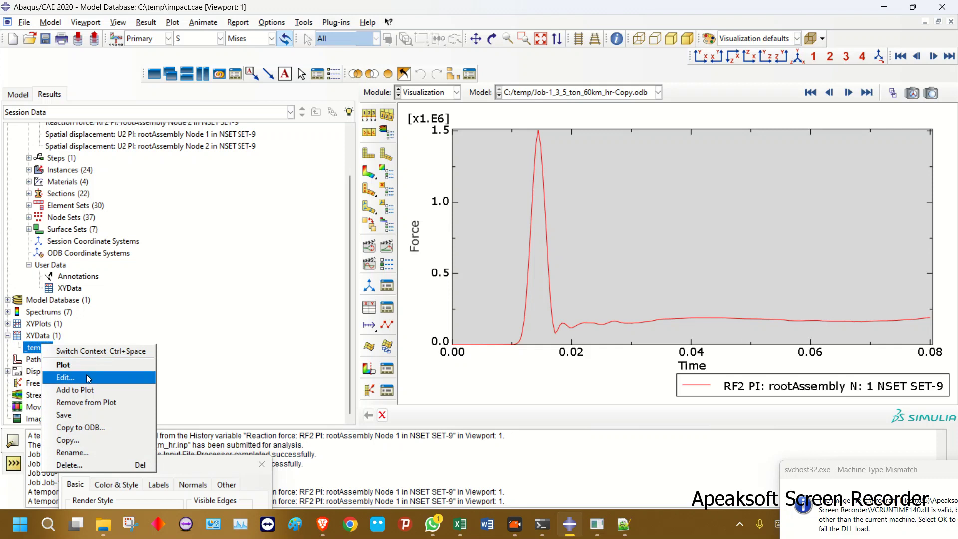
click(89, 377)
drag(295, 265, 298, 378)
scroll(298, 349, down, 10)
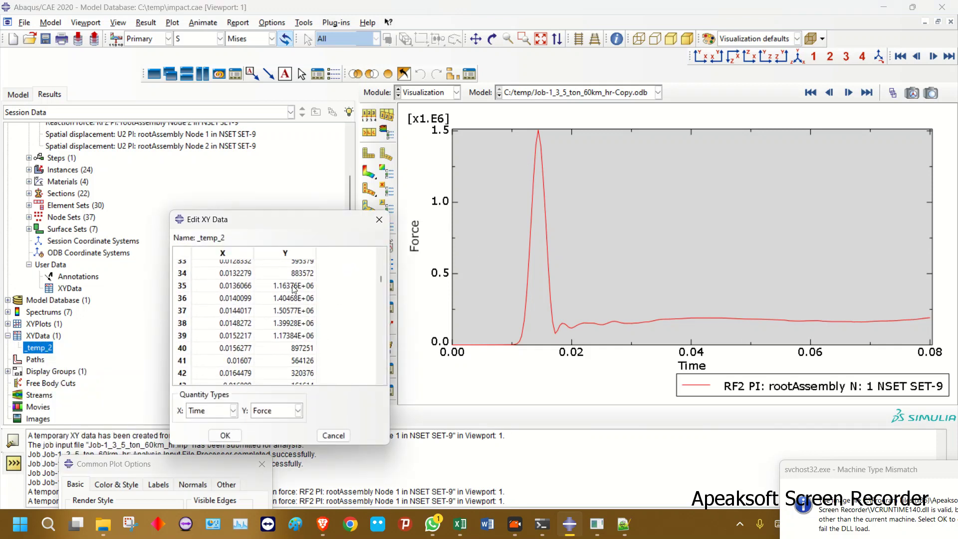
scroll(279, 339, up, 5)
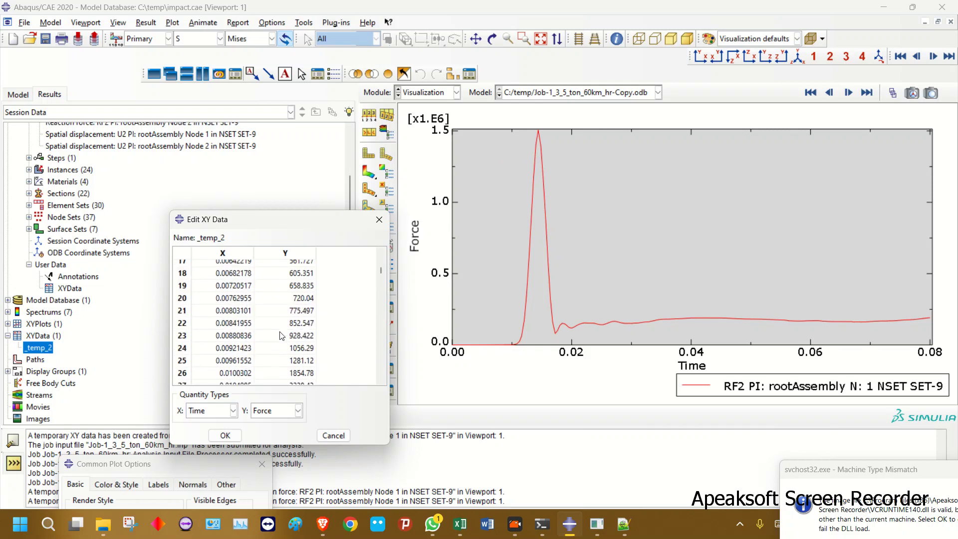
scroll(281, 336, down, 5)
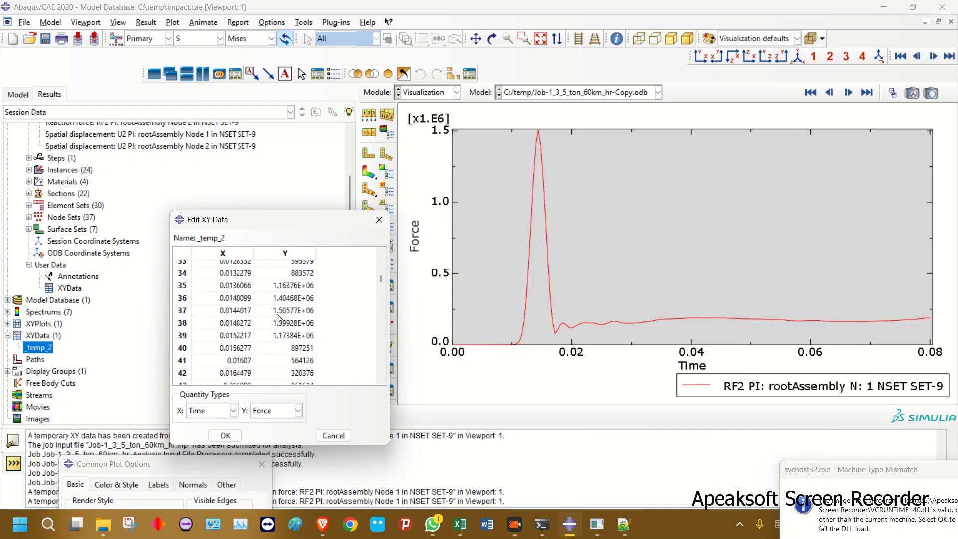
click(379, 220)
- Set the Concrete Damaged Plasticity dilation angle of material c to 45
scroll(77, 189, up, 3)
click(33, 97)
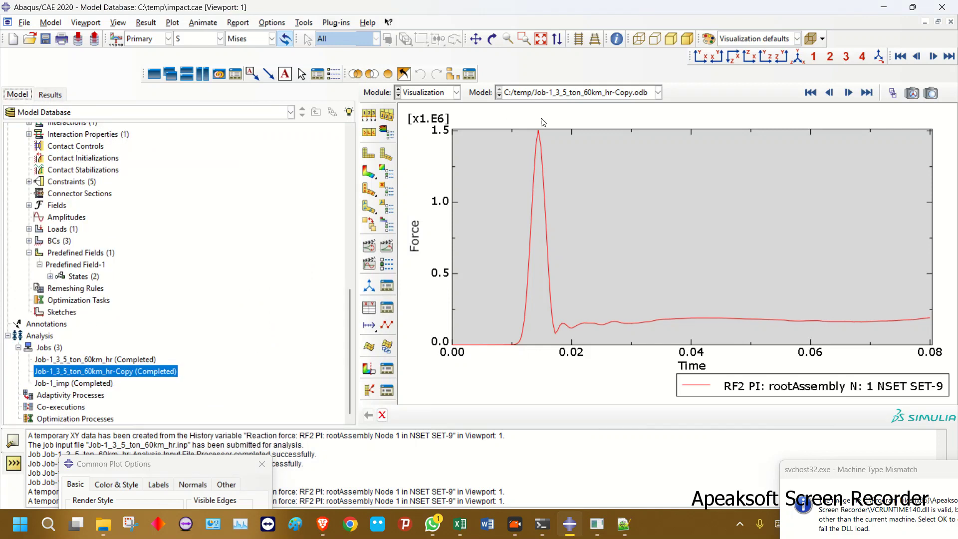
click(456, 93)
click(405, 121)
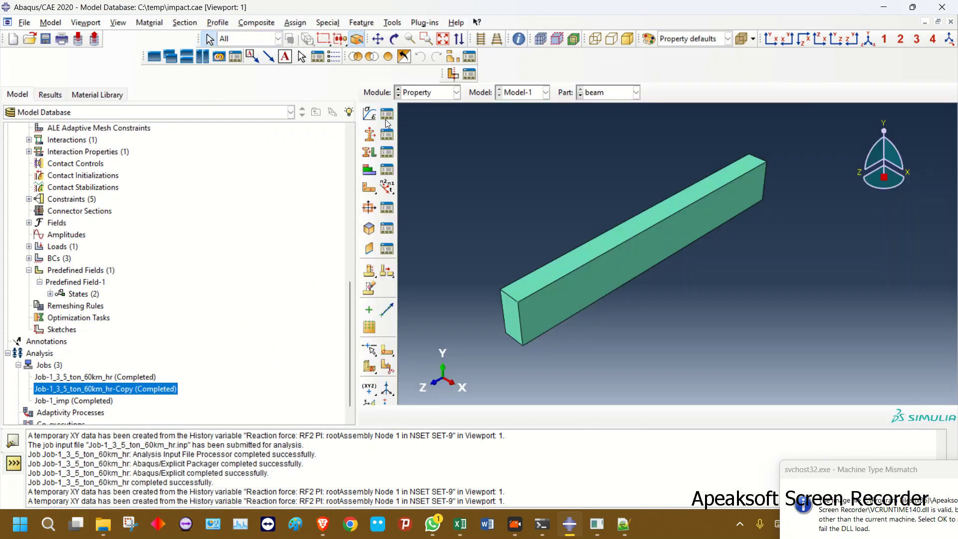
click(387, 114)
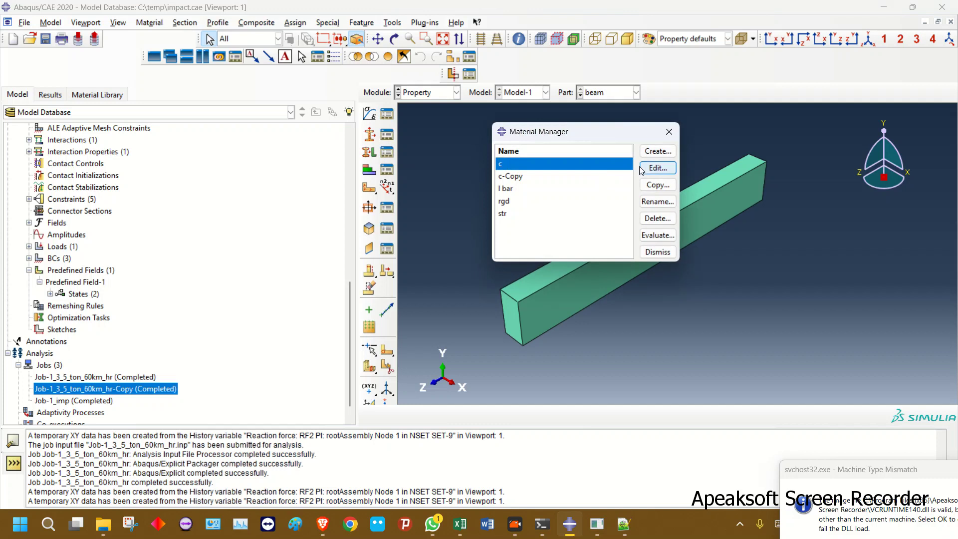
click(657, 168)
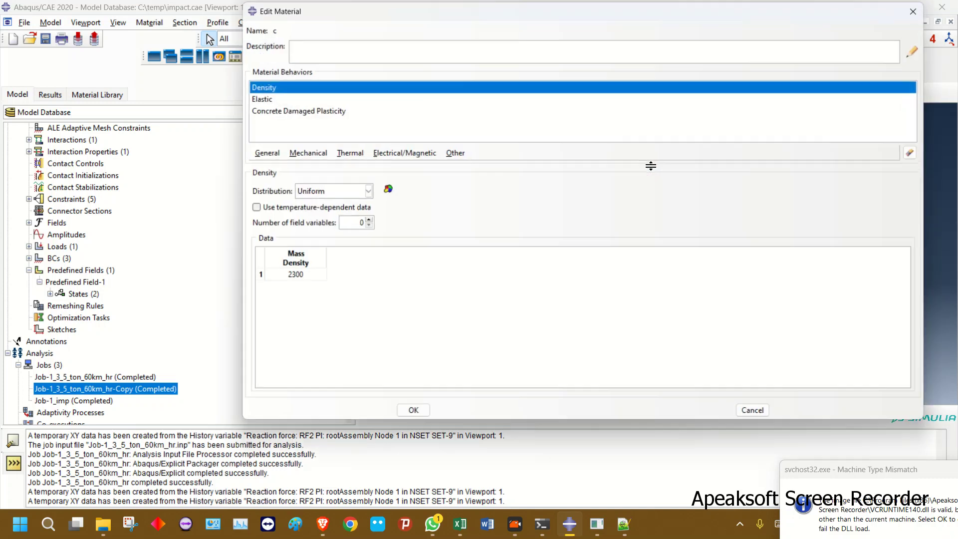
click(285, 110)
double_click(304, 277)
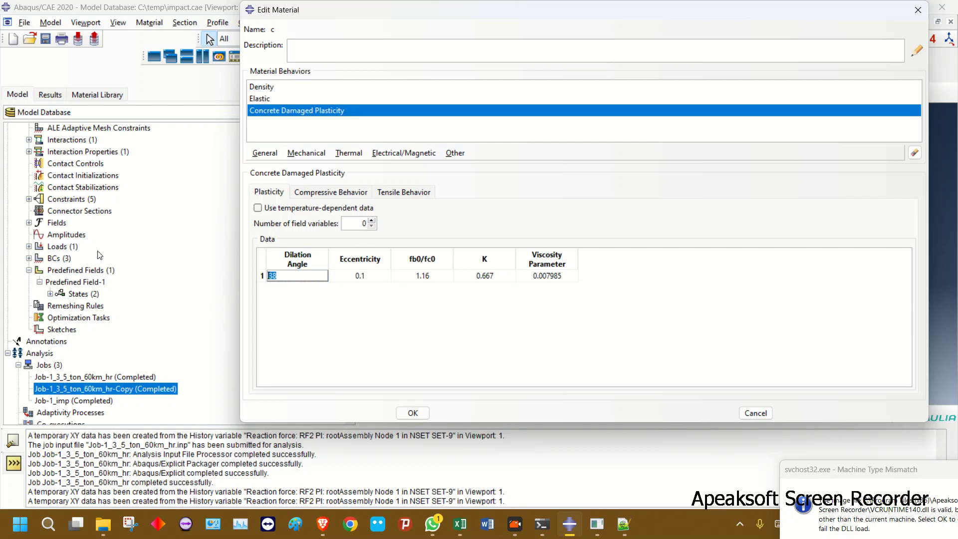
text(45)
click(413, 413)
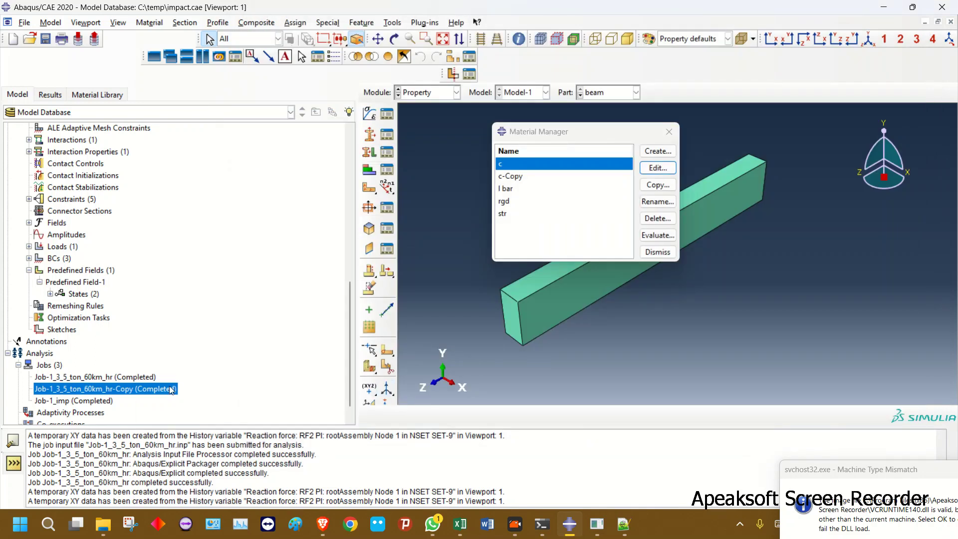
- Submit Job-1_3_5_ton_60km_hr-Copy for analysis again and open its results once it completes
right_click(169, 386)
click(210, 347)
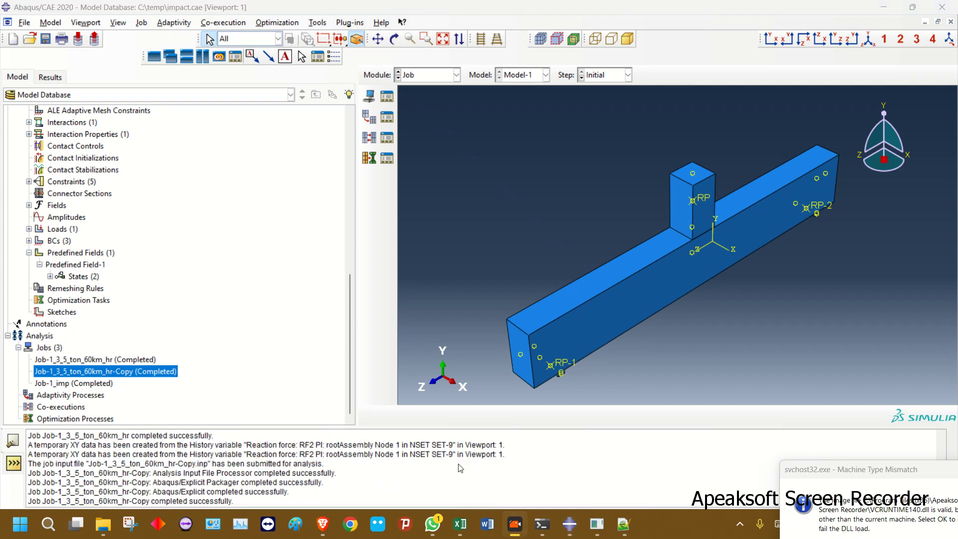
right_click(148, 370)
click(194, 474)
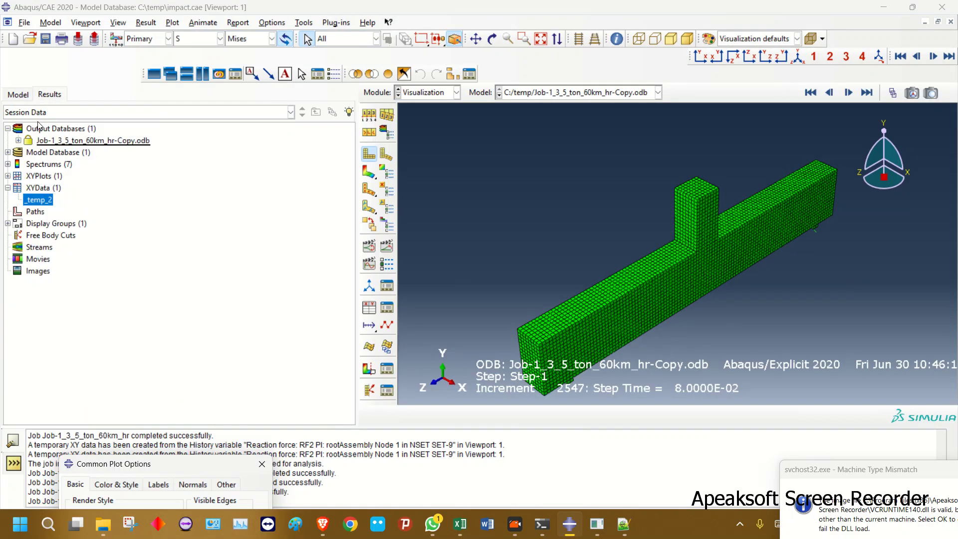
- Expand the copied job's history output and plot the RF2 reaction force of Node 1 in NSET SET-9
click(18, 141)
click(29, 152)
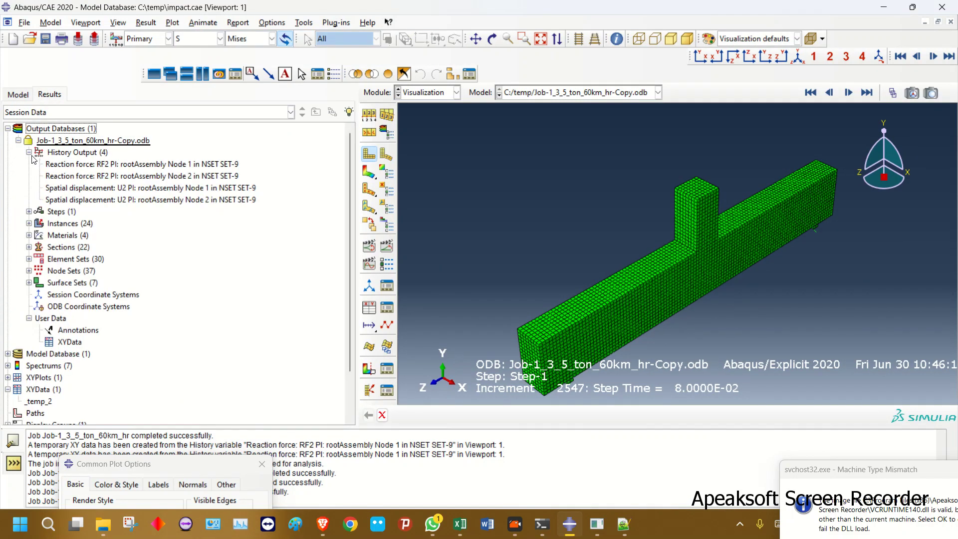
double_click(93, 166)
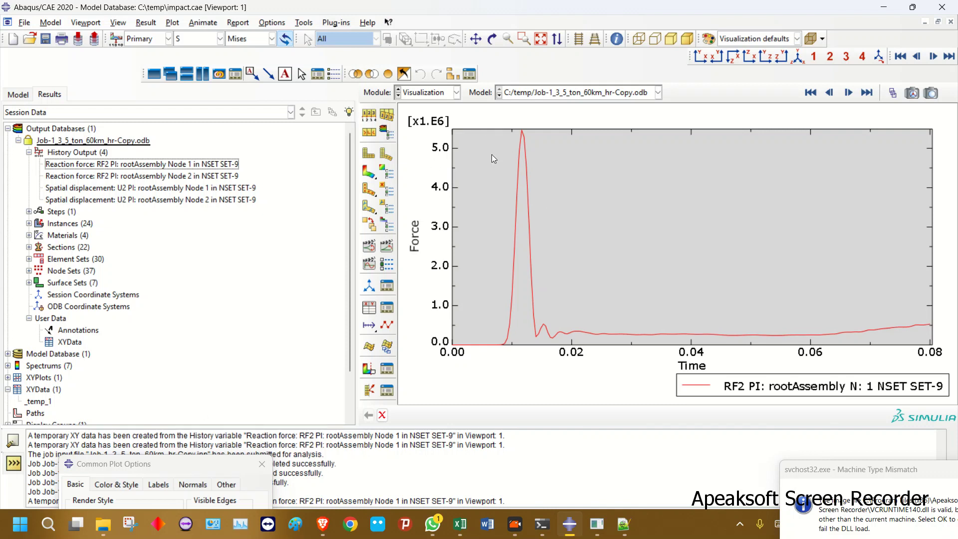
- Close the output database Job-1_3_5_ton_60km_hr-Copy.odb
click(68, 139)
right_click(86, 140)
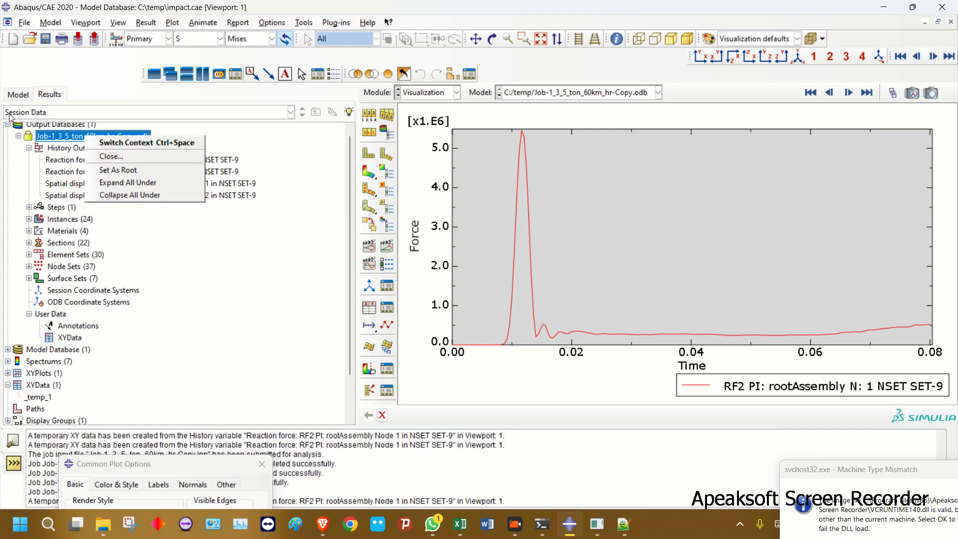
click(138, 160)
- Change the dilation angle in material c's Concrete Damaged Plasticity data to 40
click(456, 92)
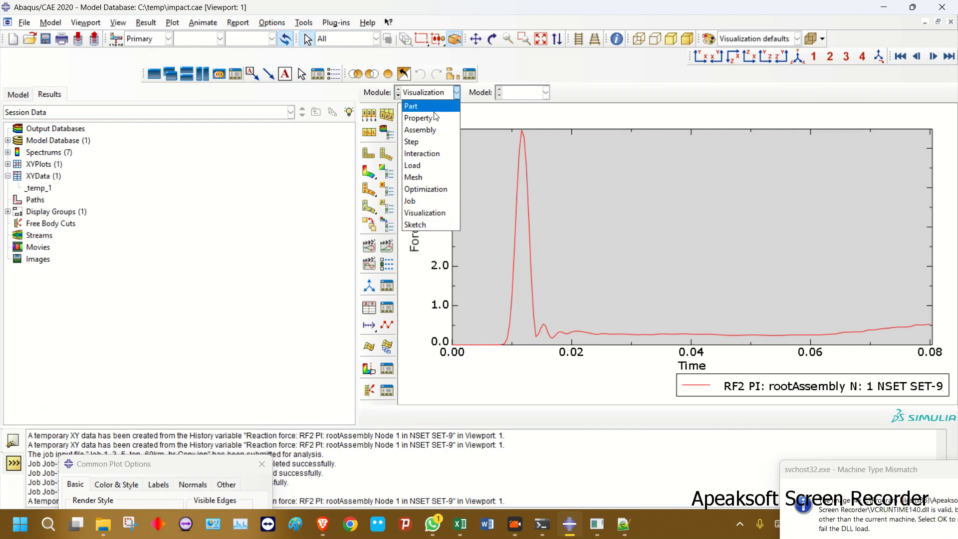
click(427, 125)
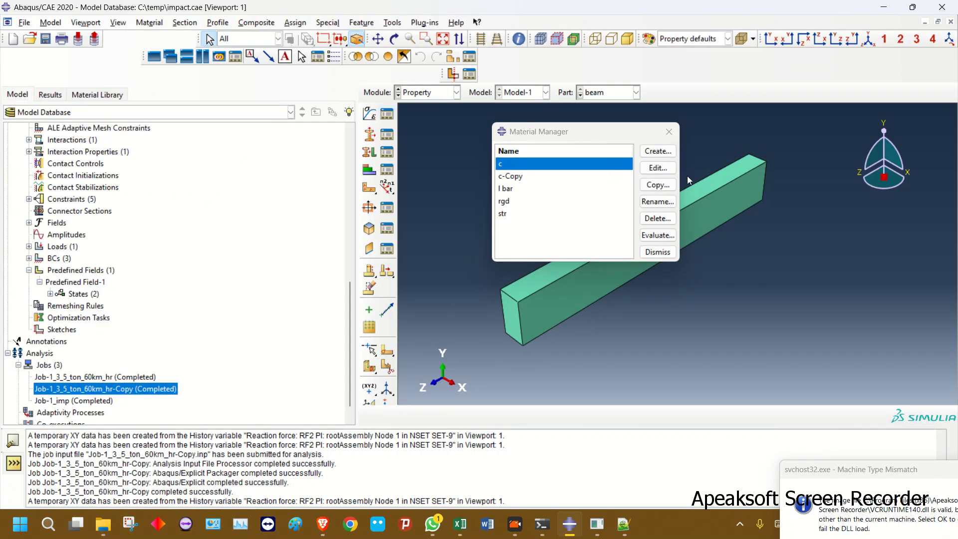
click(657, 167)
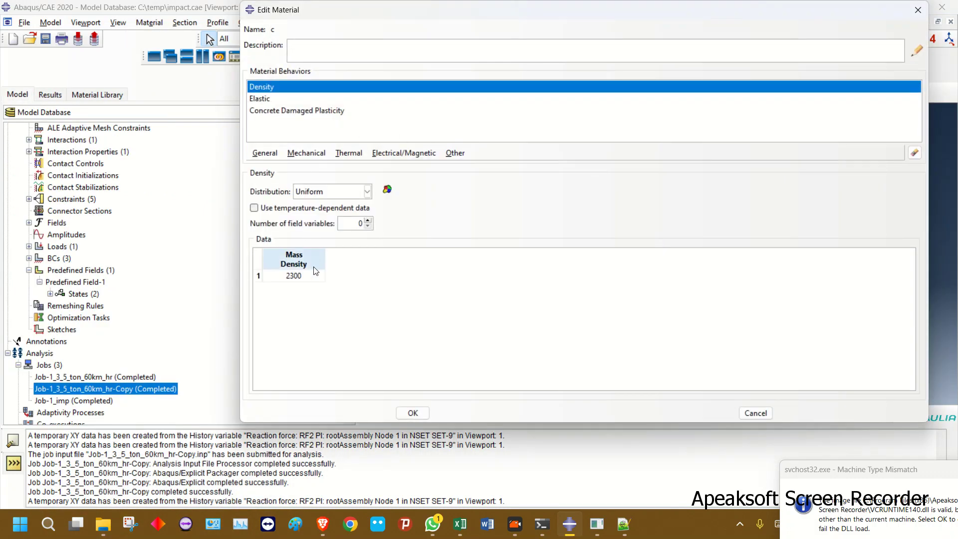
click(277, 111)
click(322, 279)
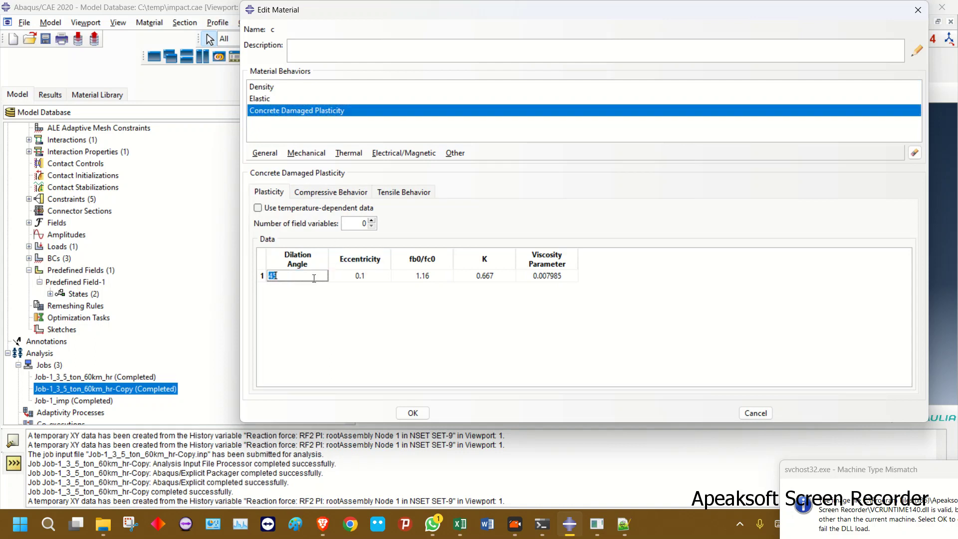
text(40)
click(422, 415)
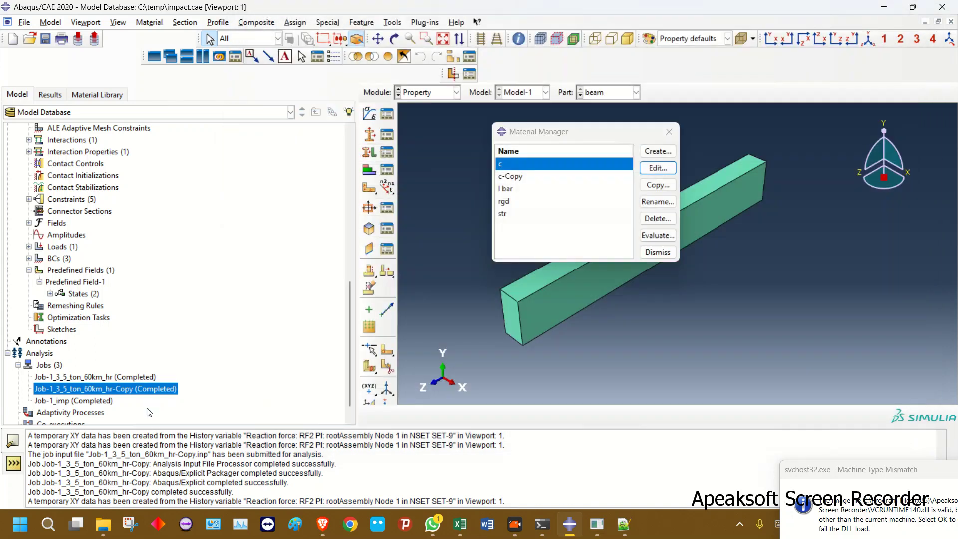
- Rerun Job-1_3_5_ton_60km_hr-Copy with the edited material and display its results when the analysis finishes
right_click(151, 398)
click(213, 446)
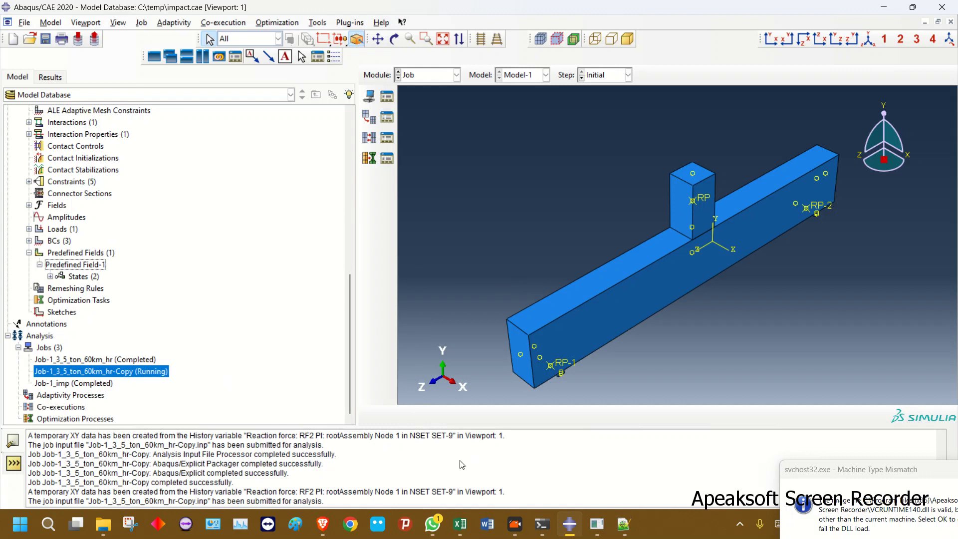
right_click(160, 371)
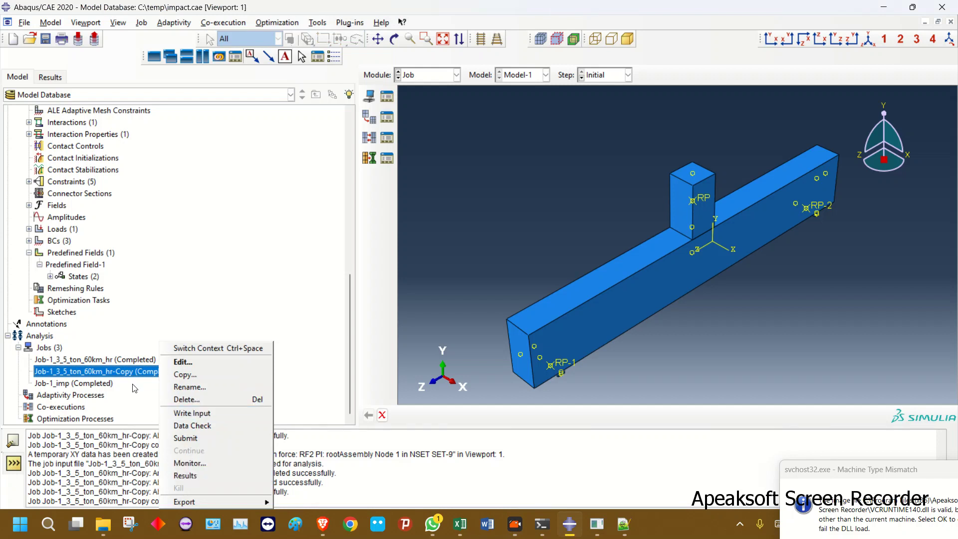
click(200, 475)
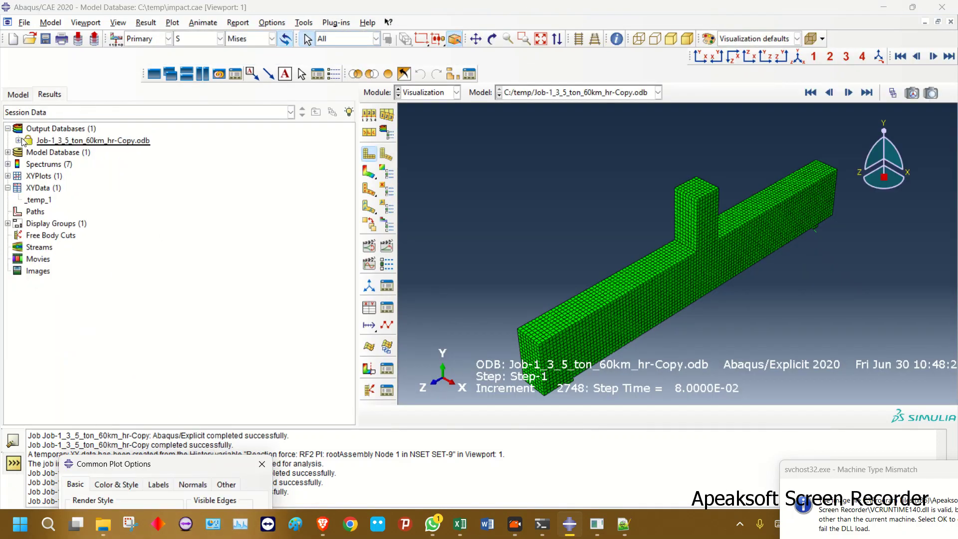
- Expand the rerun job's history output and plot the RF2 reaction force of Node 1 in NSET SET-9
double_click(28, 141)
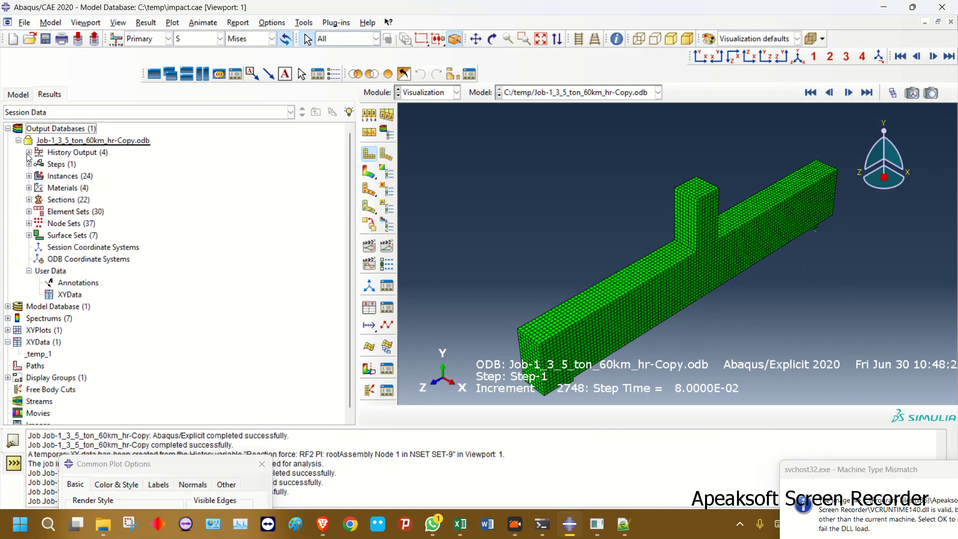
click(29, 152)
double_click(60, 166)
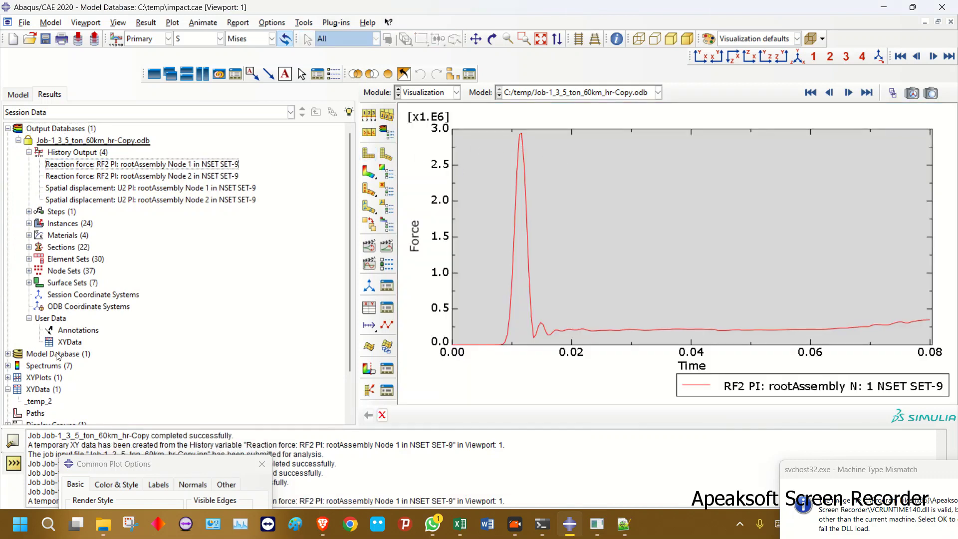
- Open the temporary XY data _temp_2 for editing and look through its time and force rows
scroll(60, 344, down, 2)
right_click(47, 348)
click(83, 379)
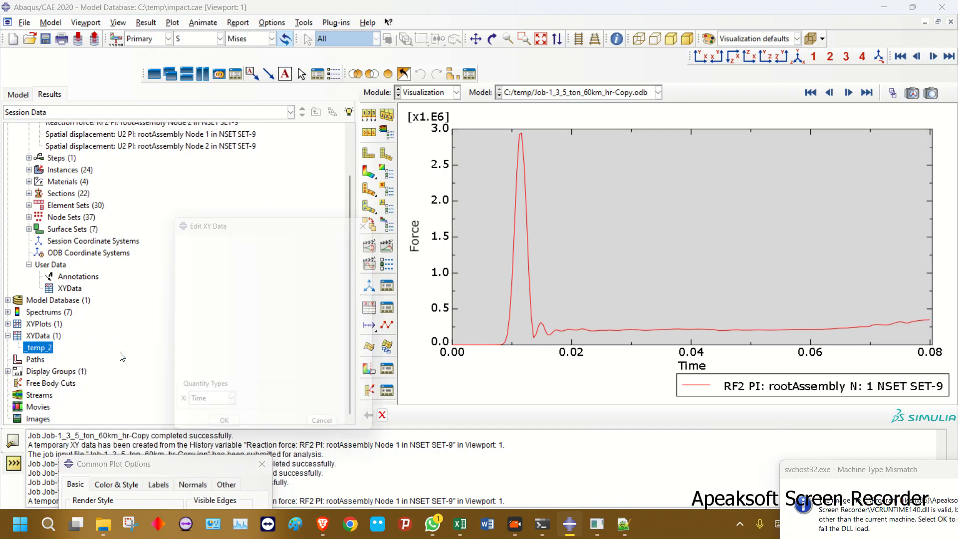
scroll(285, 329, down, 10)
scroll(285, 330, up, 3)
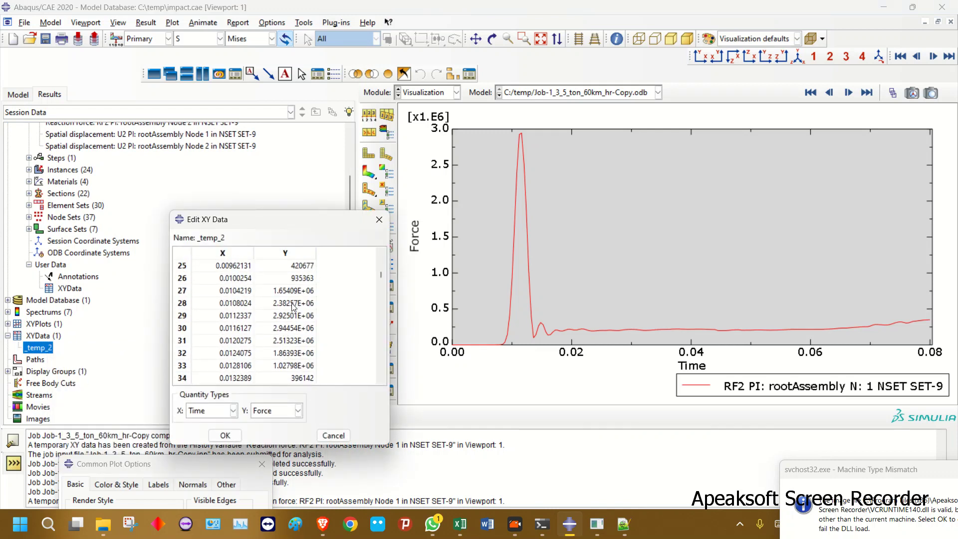
scroll(292, 306, up, 8)
scroll(273, 311, down, 6)
scroll(273, 312, down, 20)
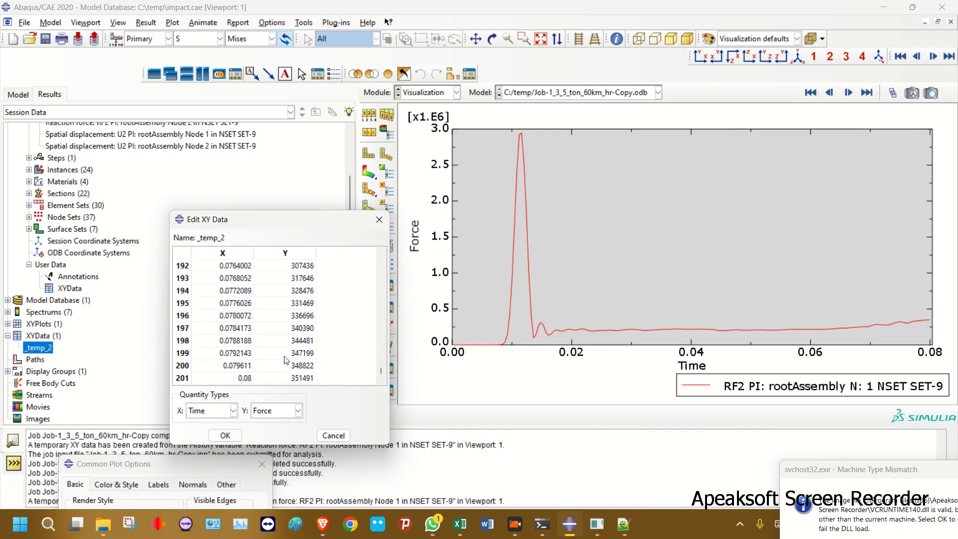
key(ctrl+a)
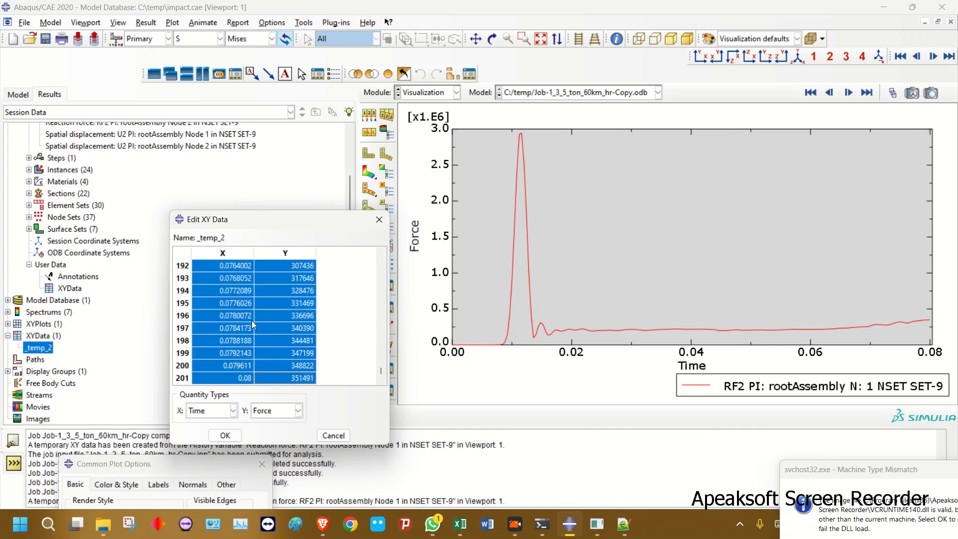
right_click(275, 306)
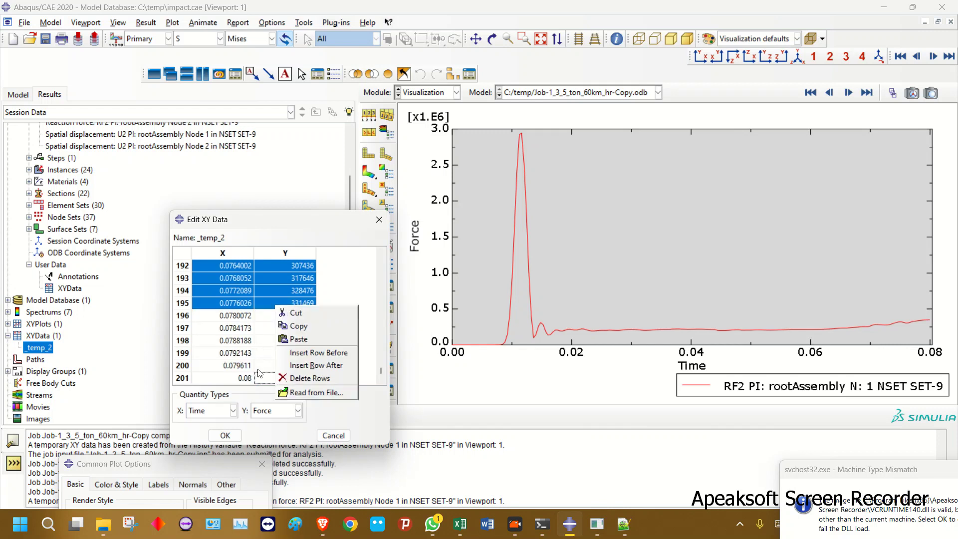
key(Escape)
double_click(286, 377)
scroll(287, 367, up, 20)
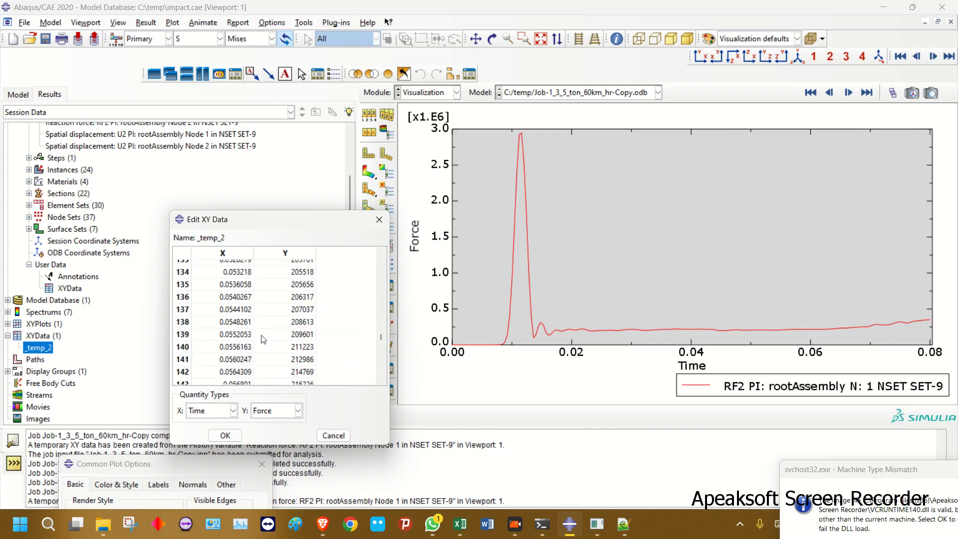
scroll(259, 312, up, 2)
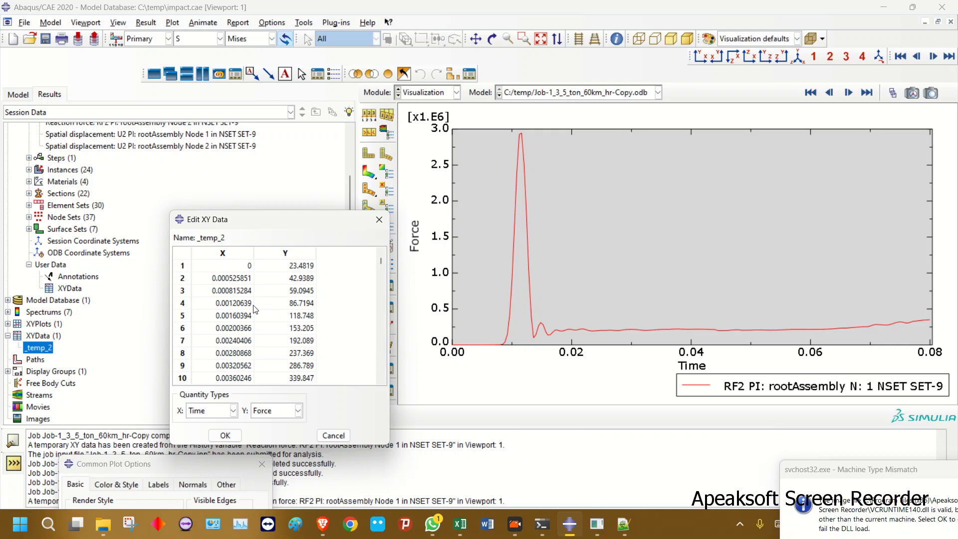
- Copy all X and Y values of the _temp_2 data table
click(196, 253)
right_click(238, 264)
click(260, 285)
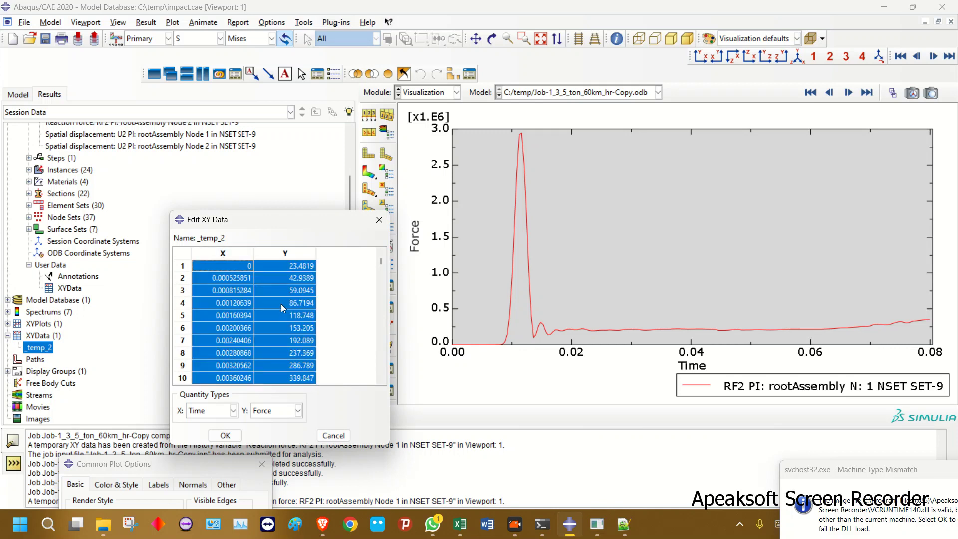
- Switch to Excel's vd.xlsx workbook, enable editing, and paste the copied time and force data starting at cell E2
click(460, 524)
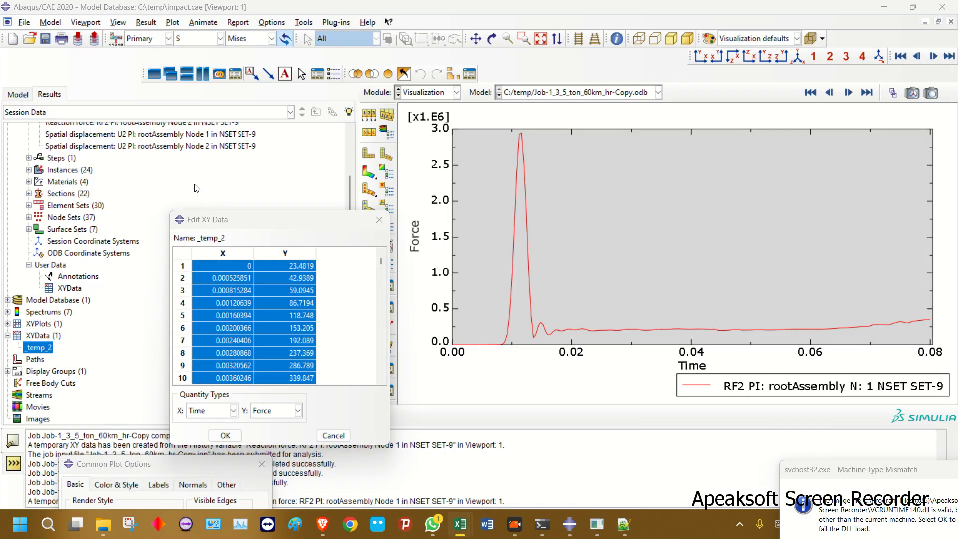
click(569, 455)
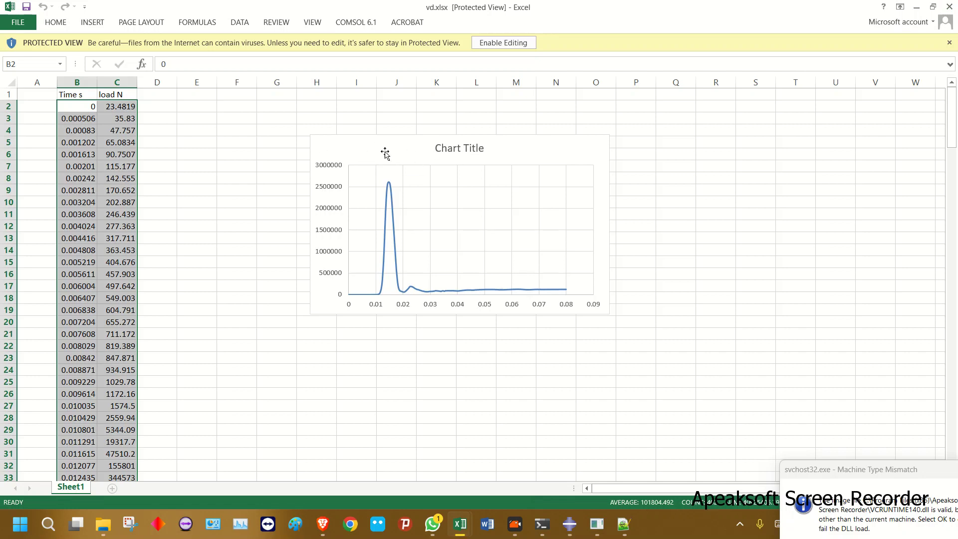
click(503, 43)
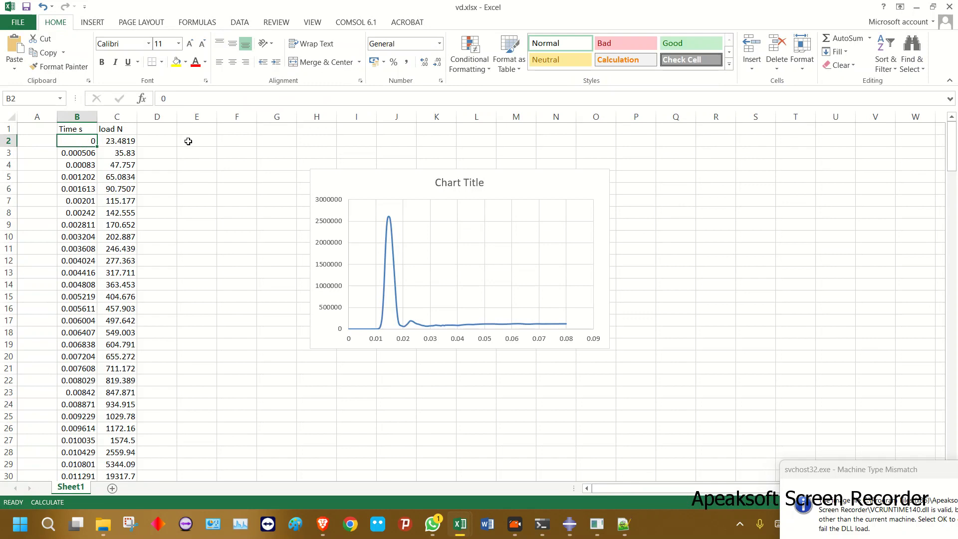
click(188, 140)
key(ctrl+v)
- Copy the Time s and load N headers from B1:C1 to E1:F1 above the pasted data
drag(85, 127, 114, 129)
key(ctrl+c)
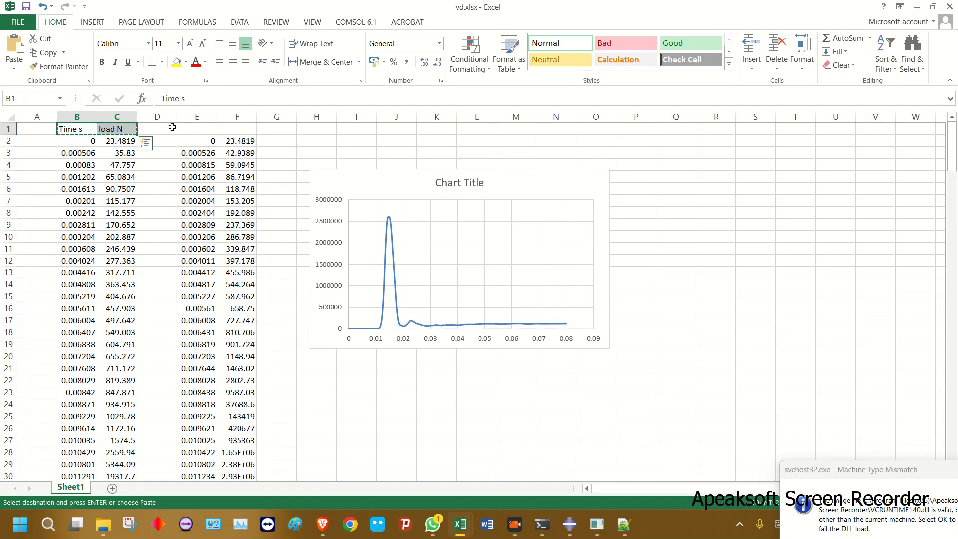
click(202, 131)
key(ctrl+v)
click(240, 152)
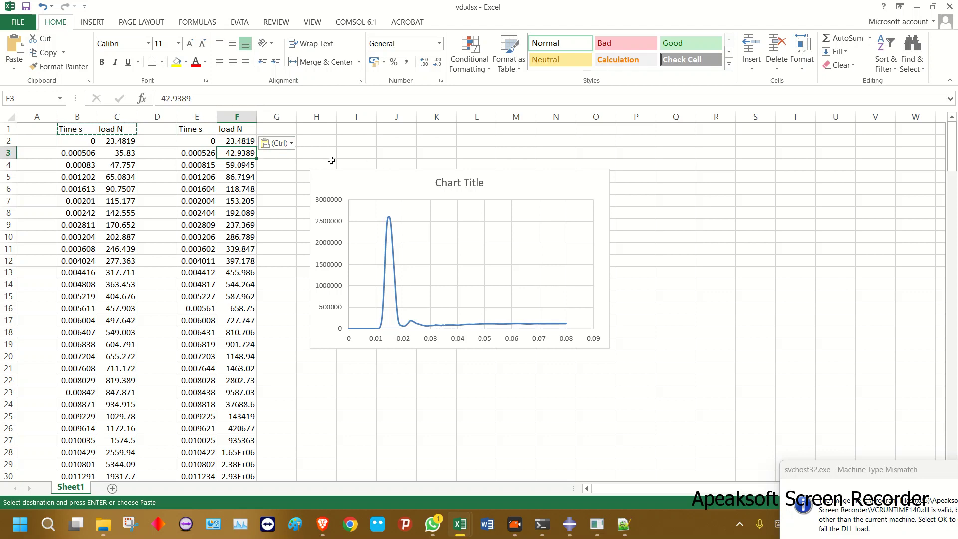
- Move the chart away from the data columns and start adding a new series to its data source
drag(360, 182, 411, 172)
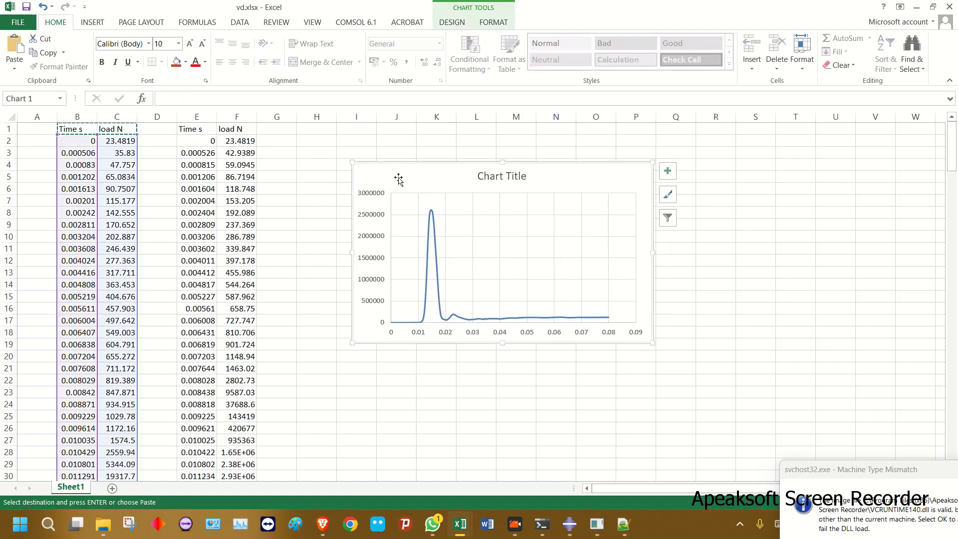
right_click(400, 175)
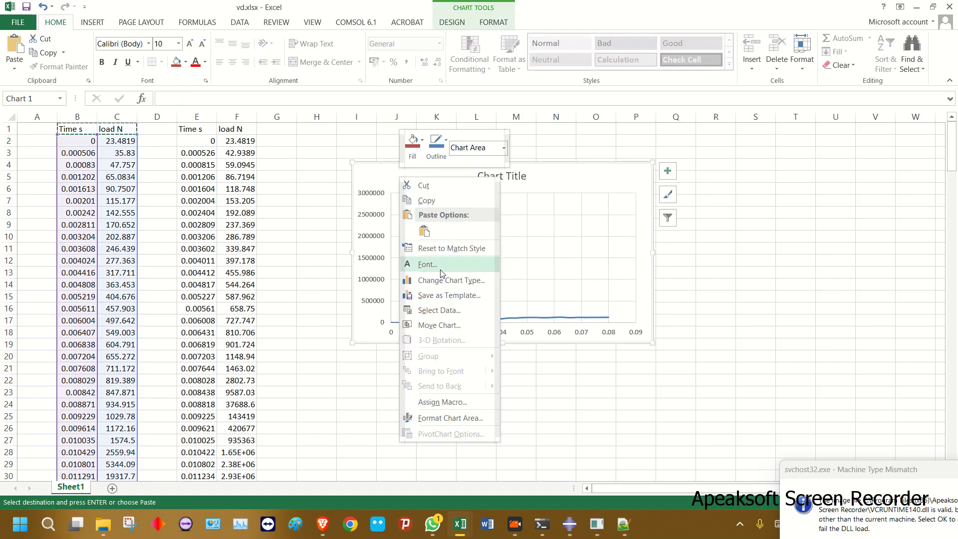
click(433, 310)
drag(250, 185, 625, 150)
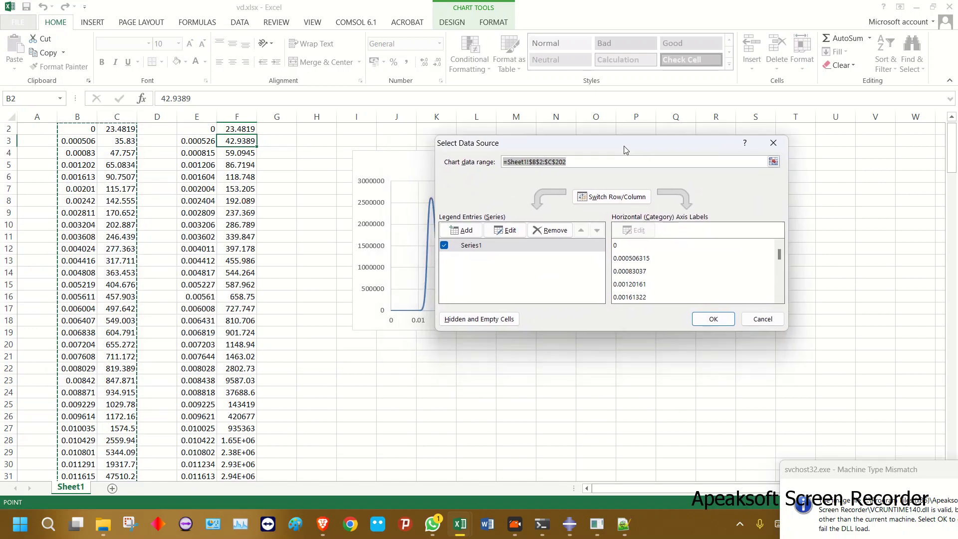
click(460, 230)
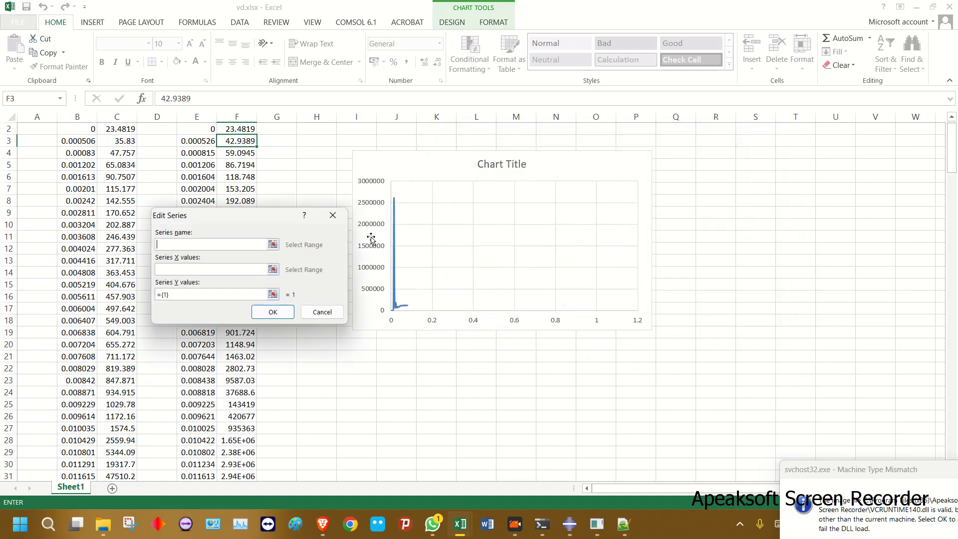
drag(236, 177, 516, 200)
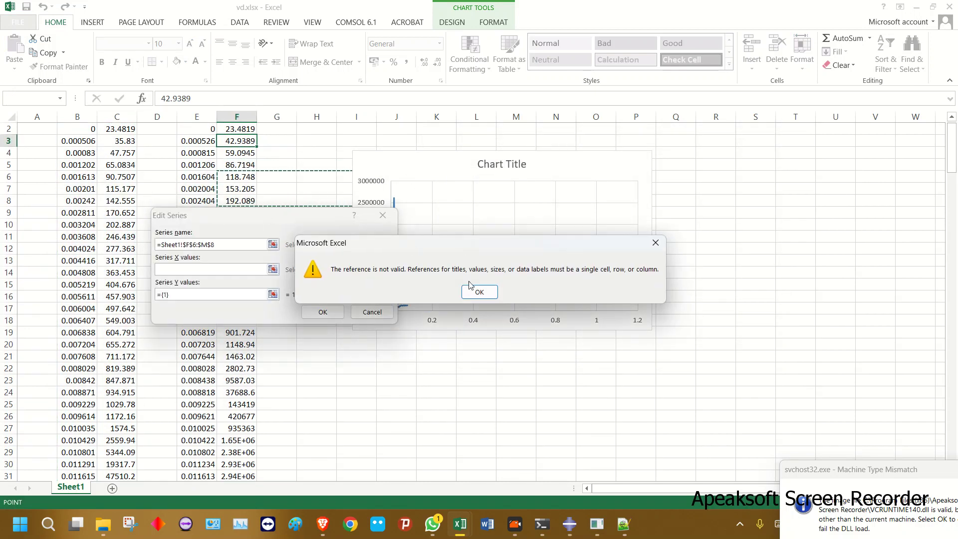
click(479, 270)
click(238, 244)
key(BackSpace)
key(BackSpace)
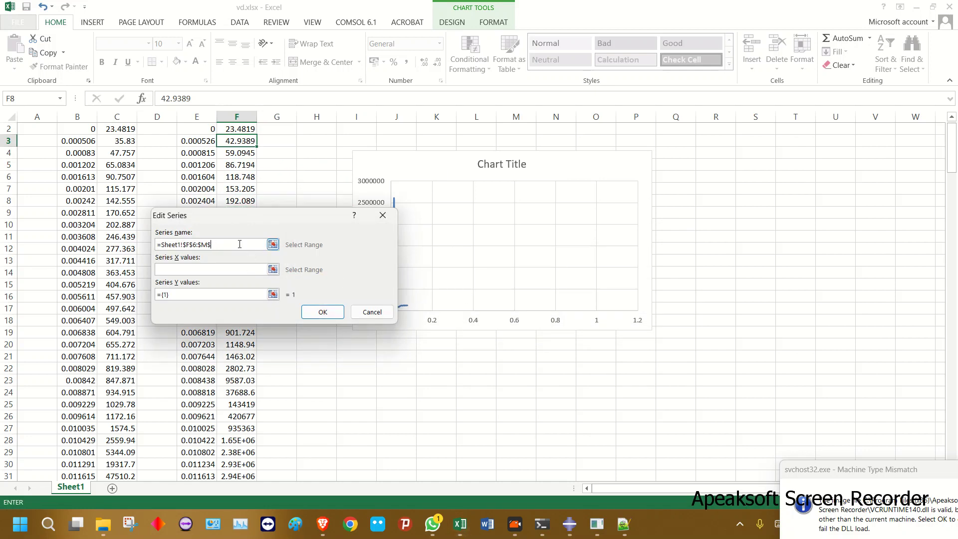
- Add the new series with X values E2:E202 and Y values F2:F202, and enlarge the chart
click(272, 270)
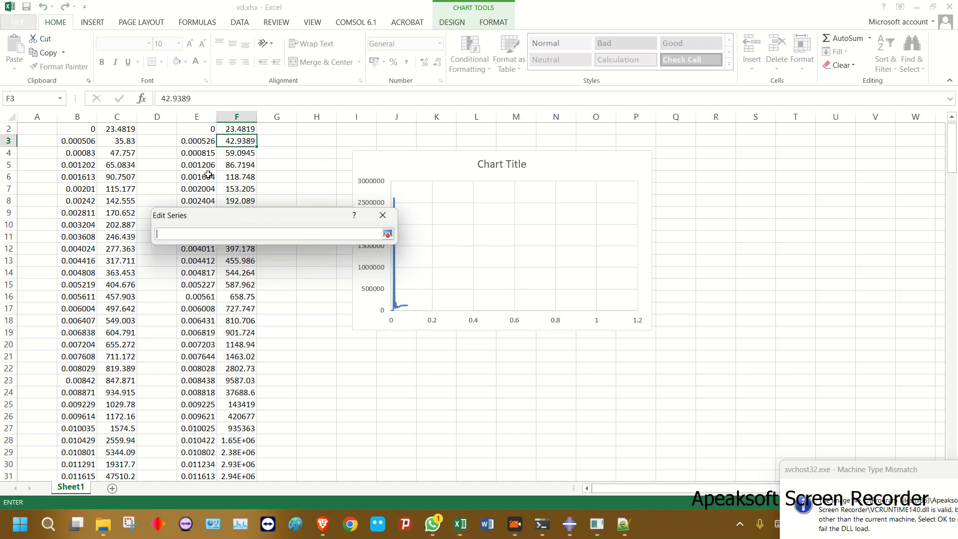
click(199, 129)
scroll(192, 319, down, 20)
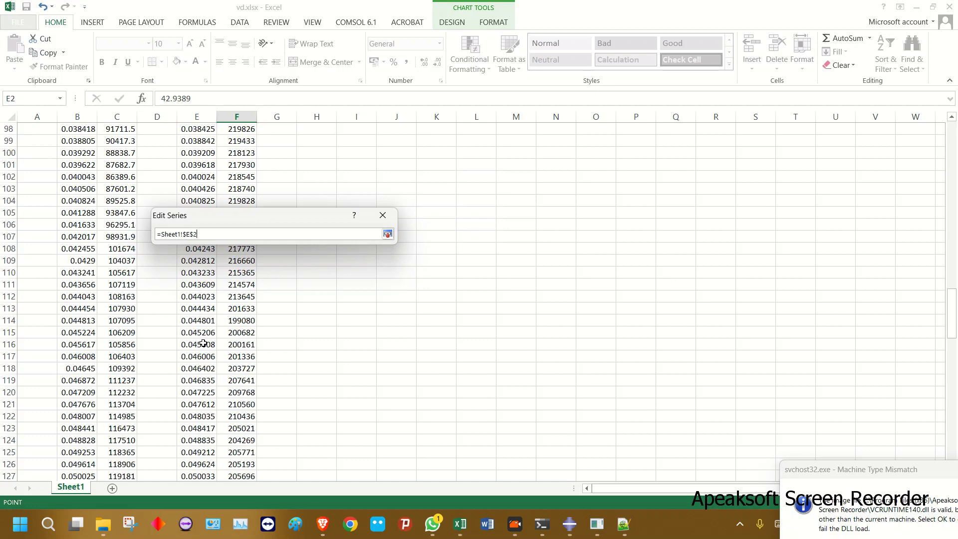
scroll(200, 324, up, 11)
scroll(207, 362, down, 5)
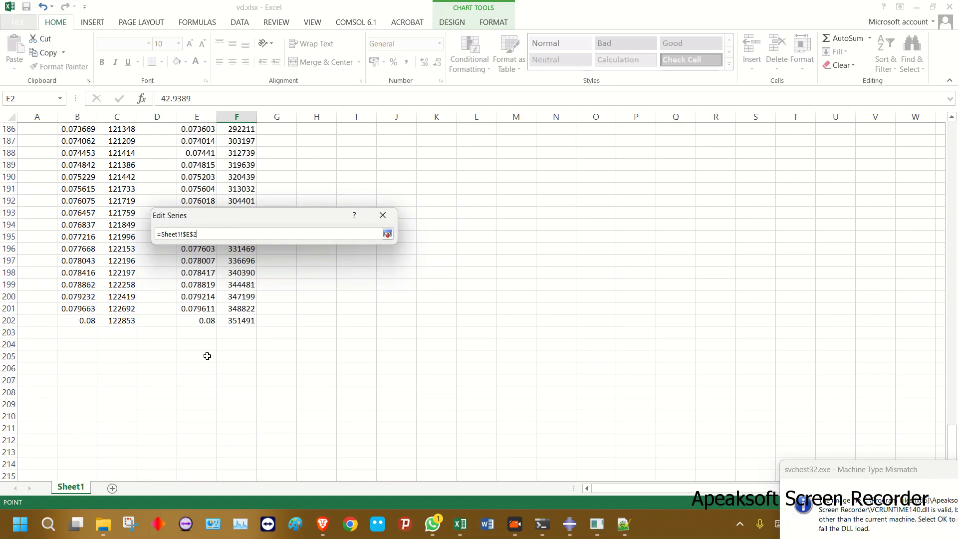
drag(203, 322, 242, 141)
click(269, 292)
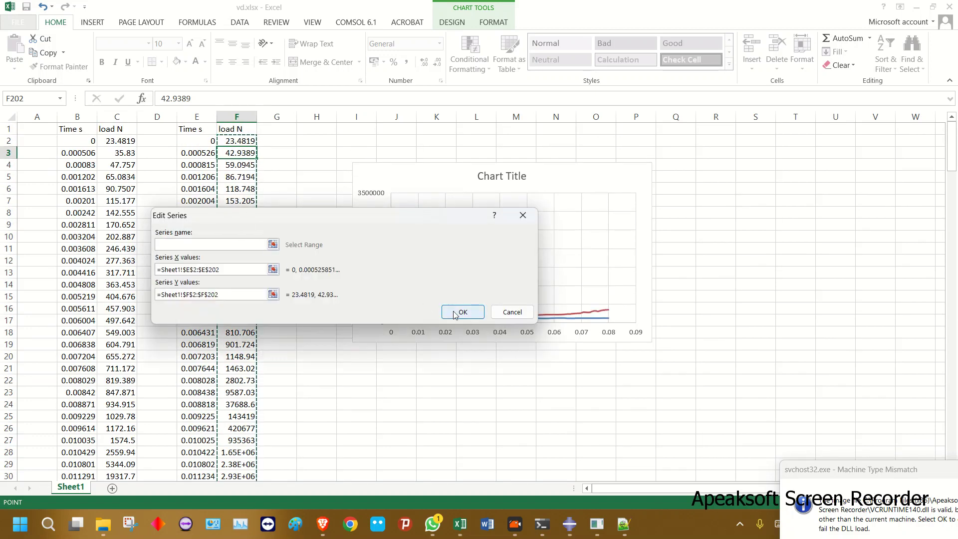
click(462, 312)
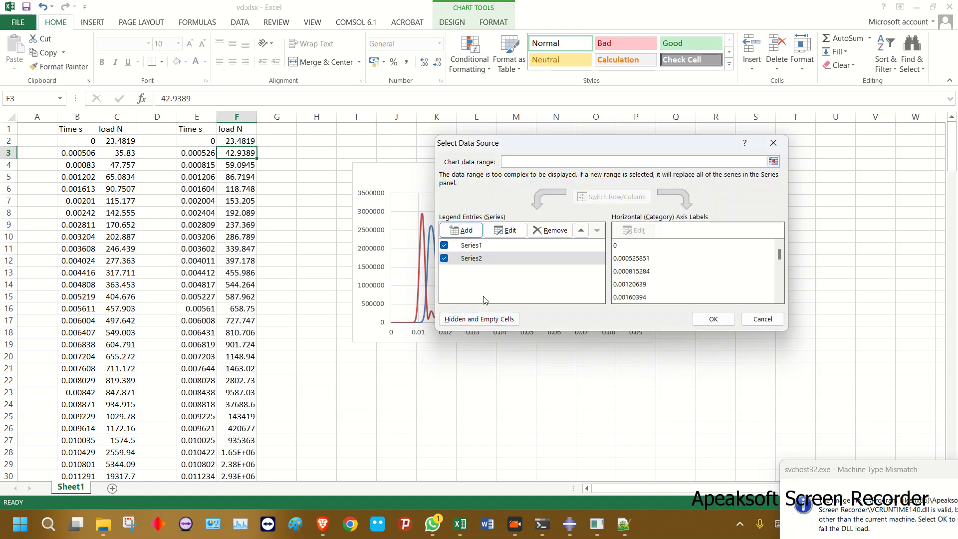
click(713, 318)
drag(651, 341, 702, 357)
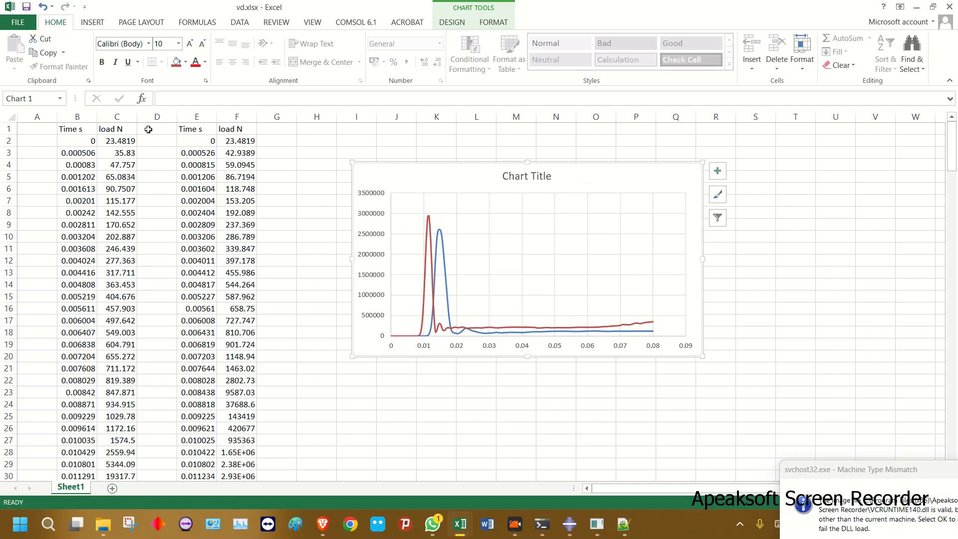
- Insert a blank row above the Time s and load N header row
click(11, 128)
right_click(11, 129)
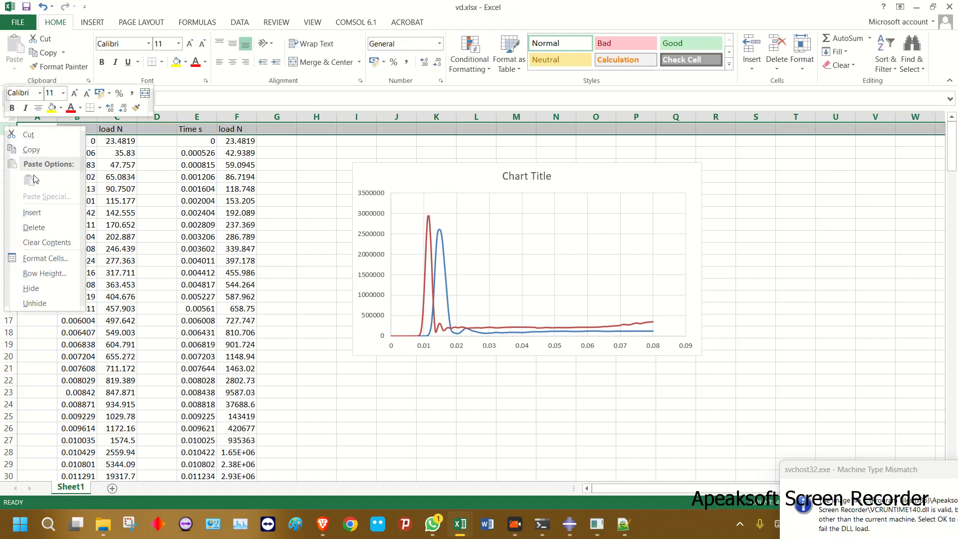
click(41, 218)
- Merge and center B1:C1 and enter the heading "valid" over the first data set
drag(85, 126, 115, 127)
click(334, 64)
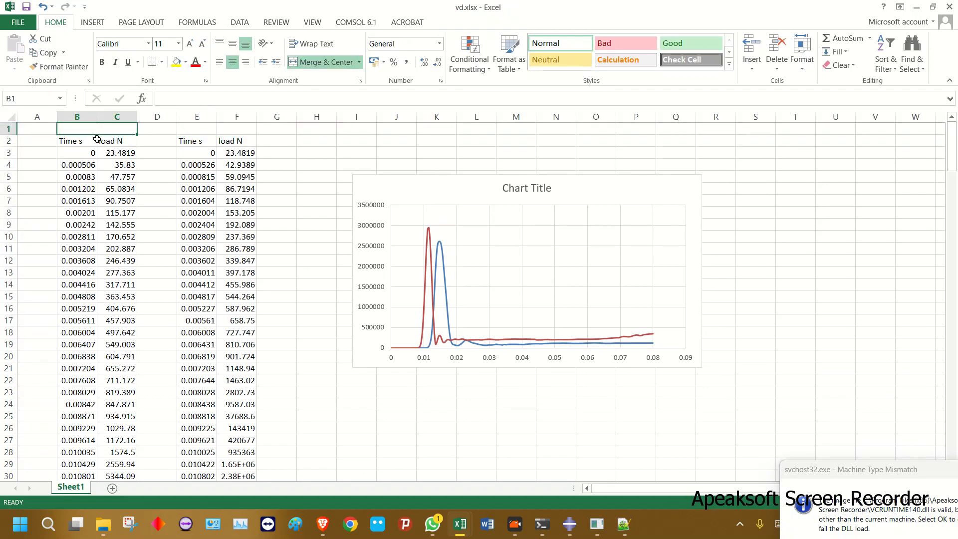
text(valid)
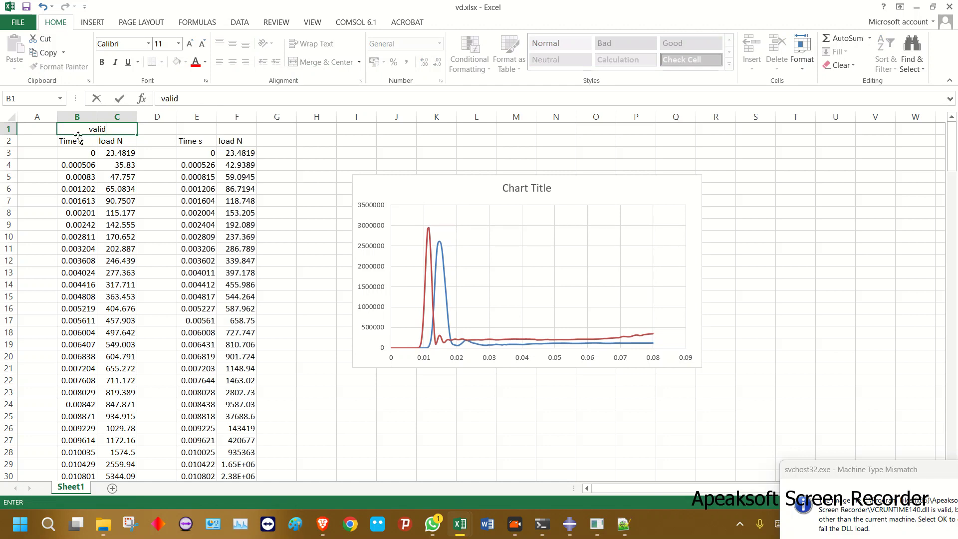
click(130, 161)
- Merge and center E1:F1, enter the heading "mass 3.5 ton and v 60 km/hr", and widen column F to fit it
drag(192, 128, 224, 128)
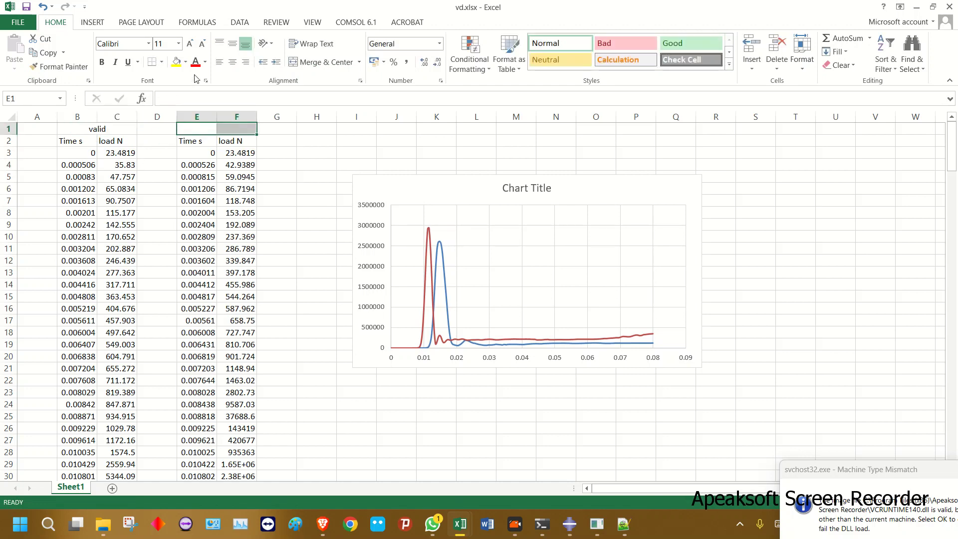
click(322, 62)
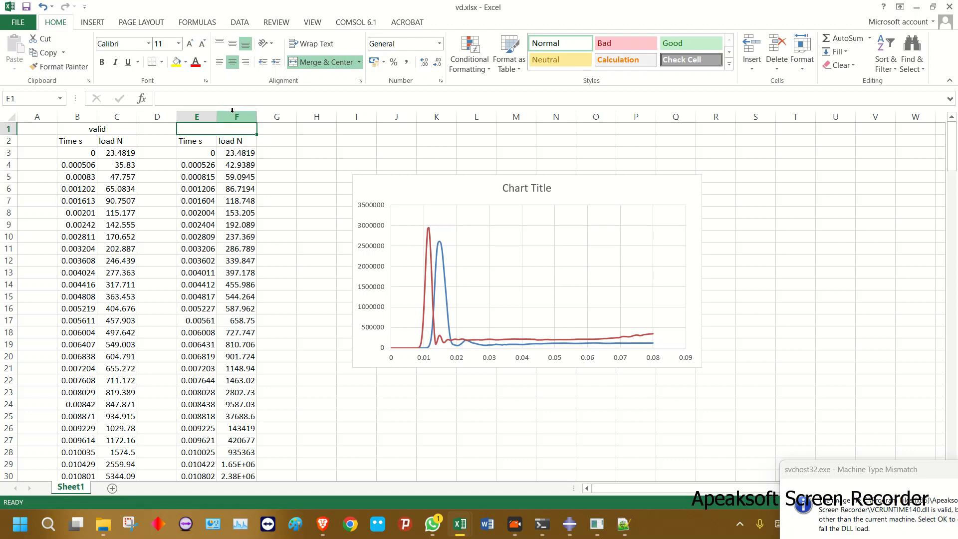
text(mass 3.)
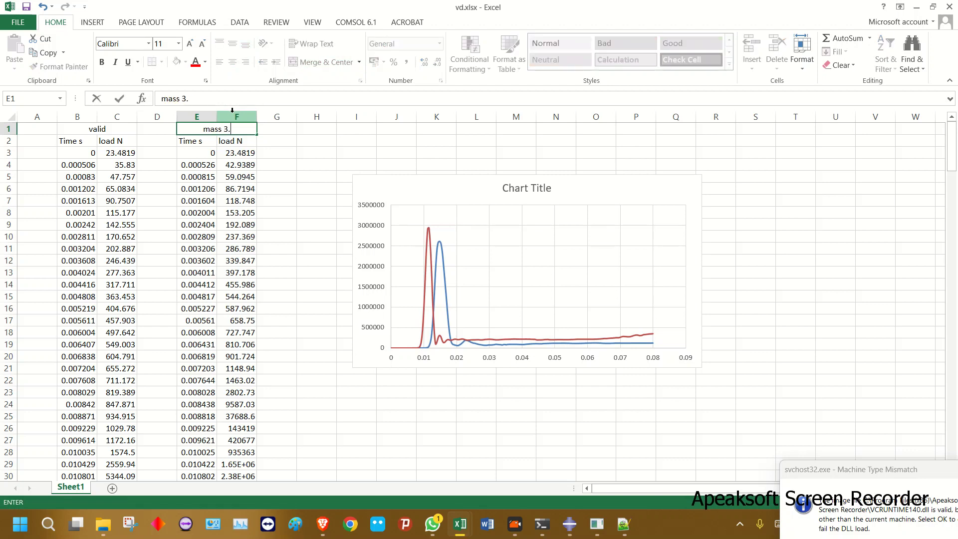
text(5 ton and v 60 km/hr)
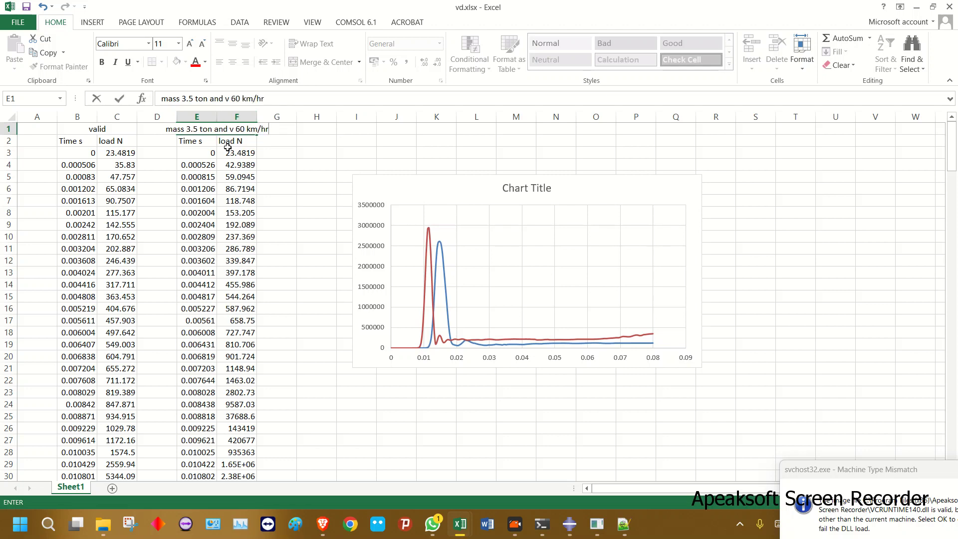
click(225, 186)
drag(257, 116, 287, 117)
click(444, 187)
double_click(442, 188)
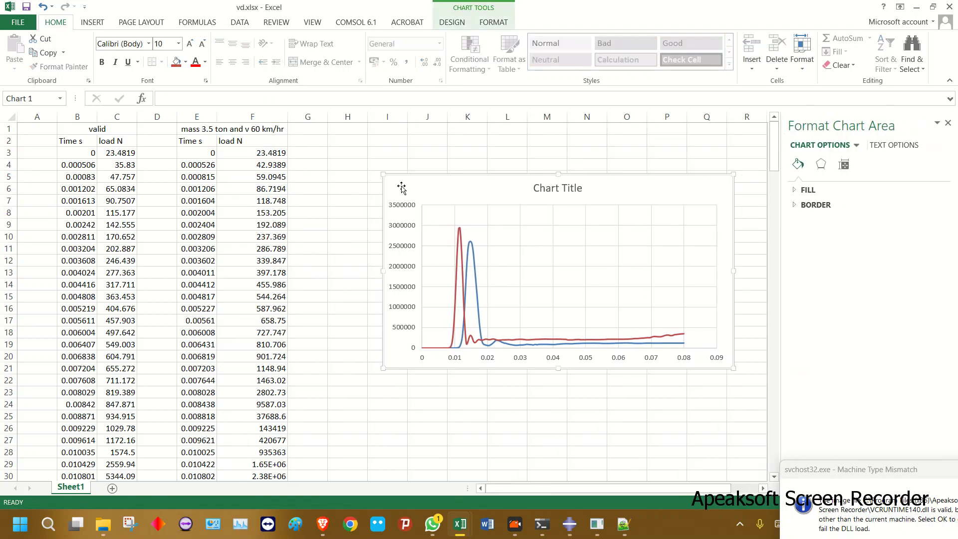
click(948, 123)
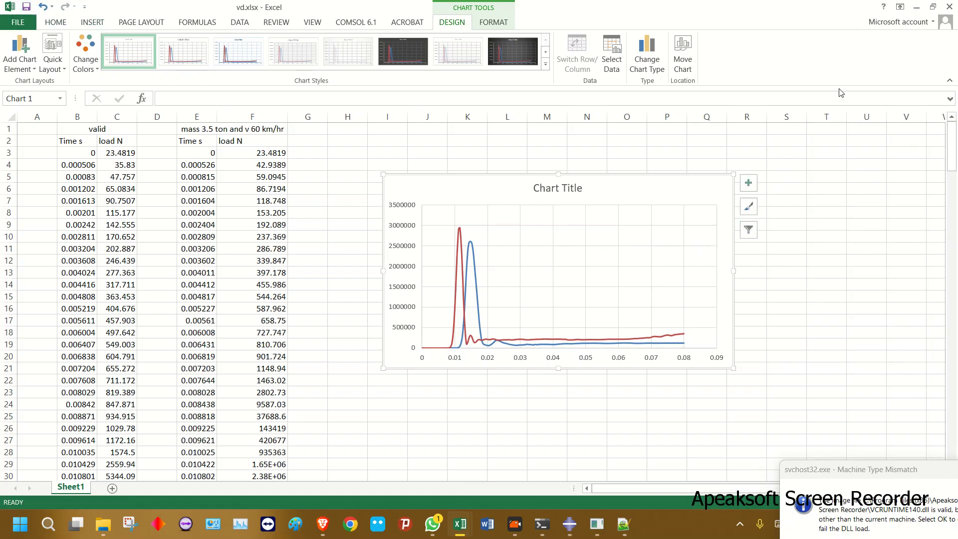
- Switch to Abaqus/CAE, close the XY data editor, and plot the U2 displacement history of Node 2 in NSET SET-9
click(916, 8)
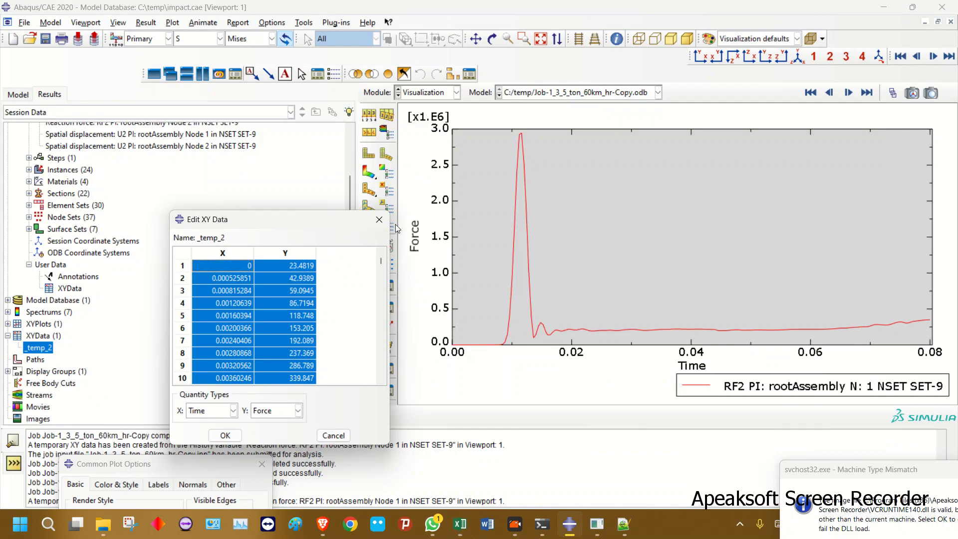
click(379, 219)
scroll(186, 236, up, 3)
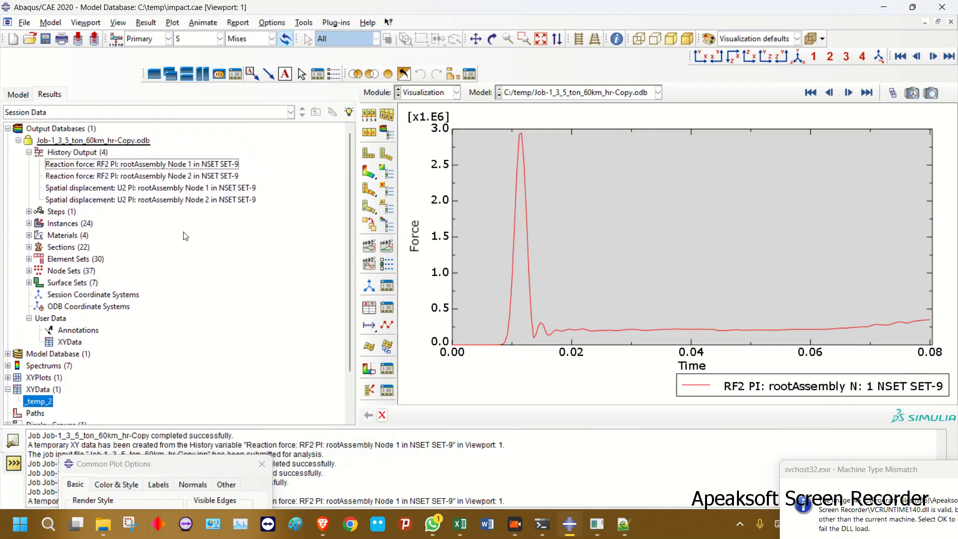
click(80, 190)
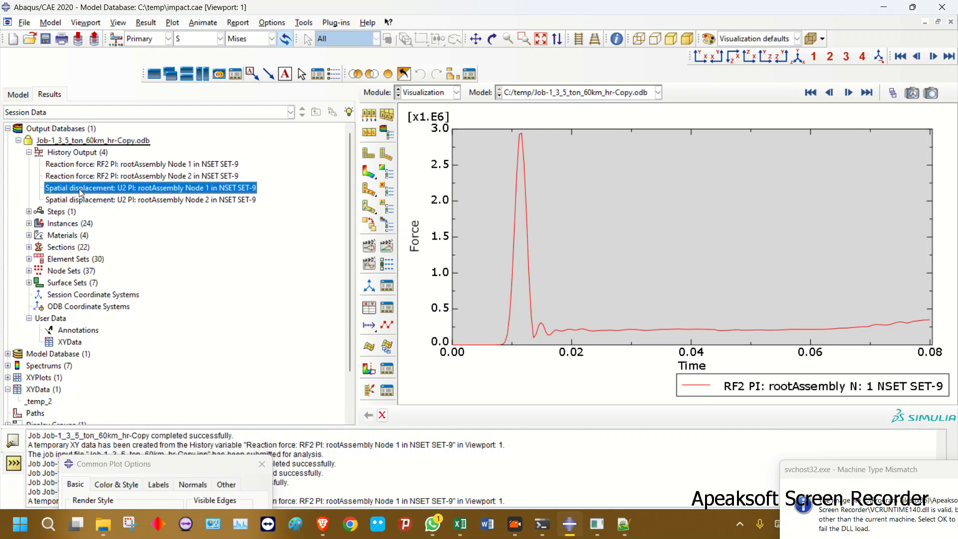
double_click(86, 200)
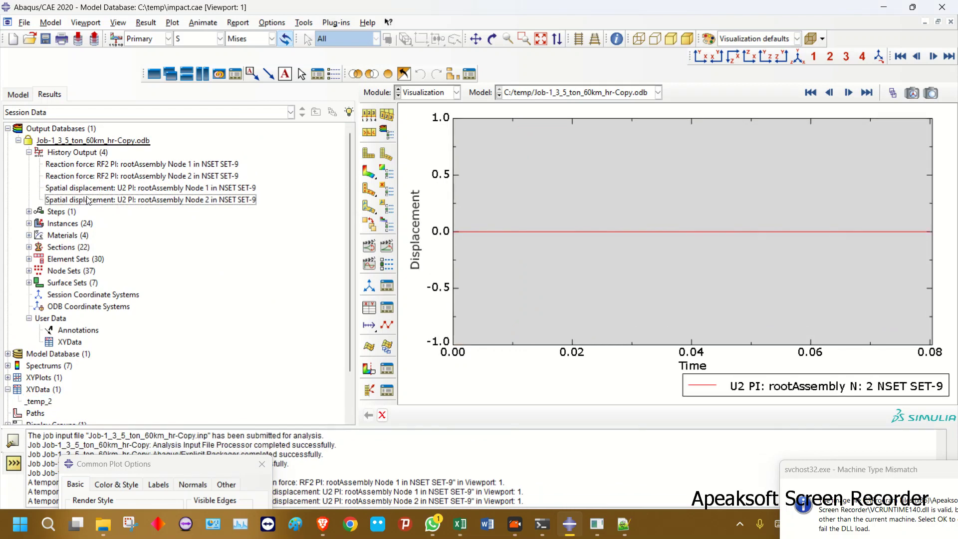
- Display the Mises stress contours on the deformed beam and open XY data creation
click(367, 172)
ctrl+alt+middle_drag(710, 229, 699, 213)
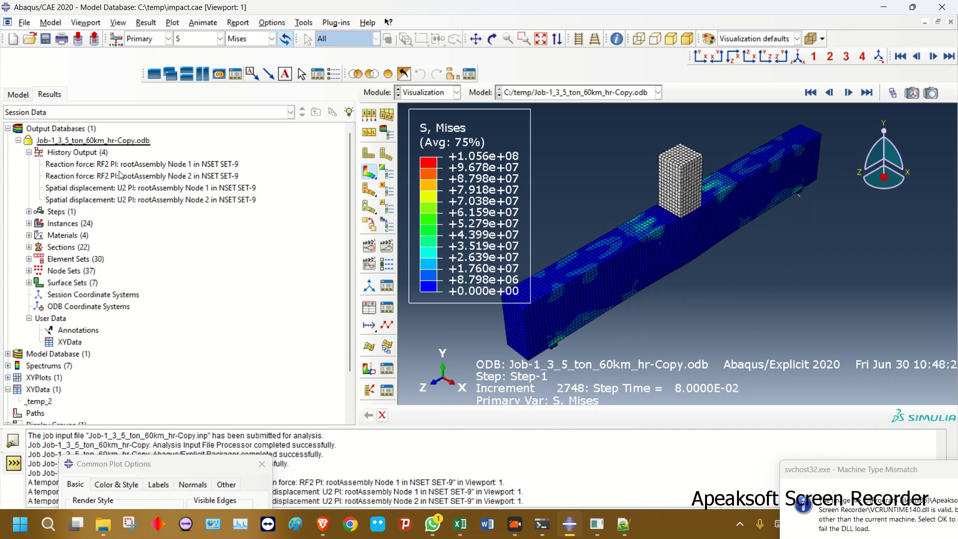
scroll(97, 227, down, 2)
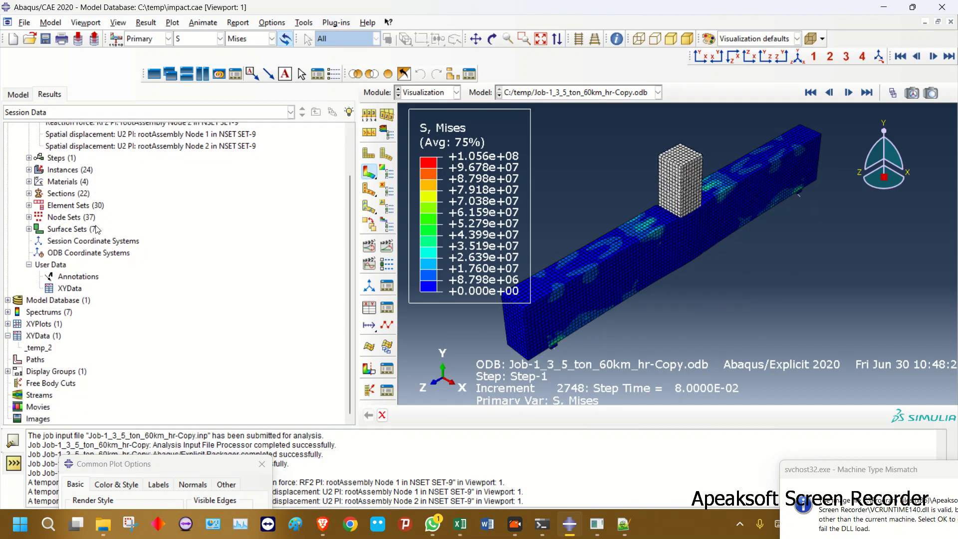
double_click(44, 339)
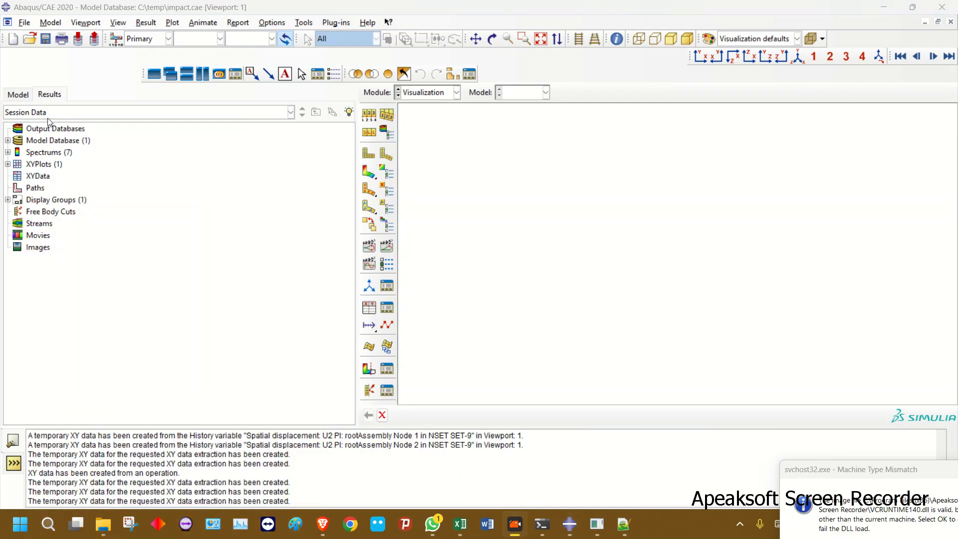
- Open the results of the completed job Job-1_3_5_ton_60km_hr-Copy from the model database
click(25, 99)
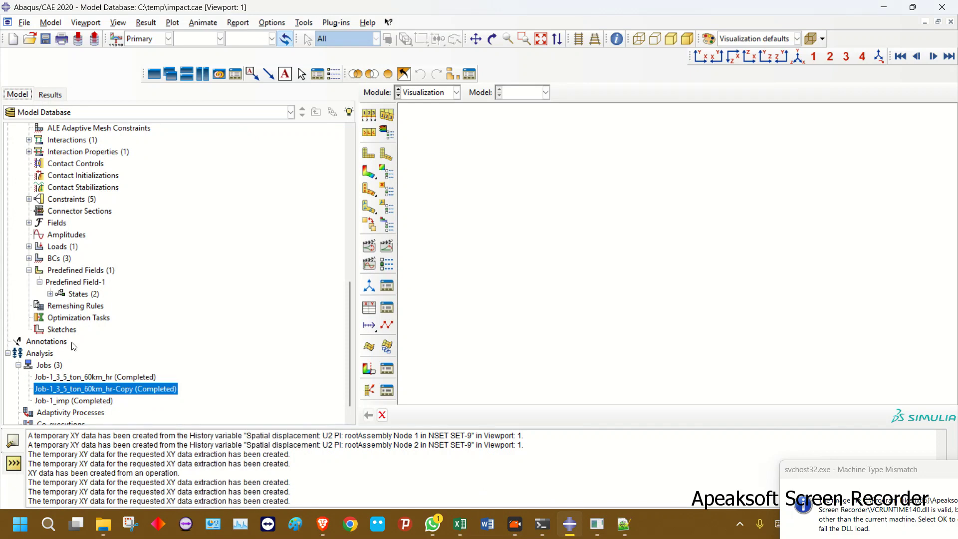
right_click(77, 392)
click(117, 471)
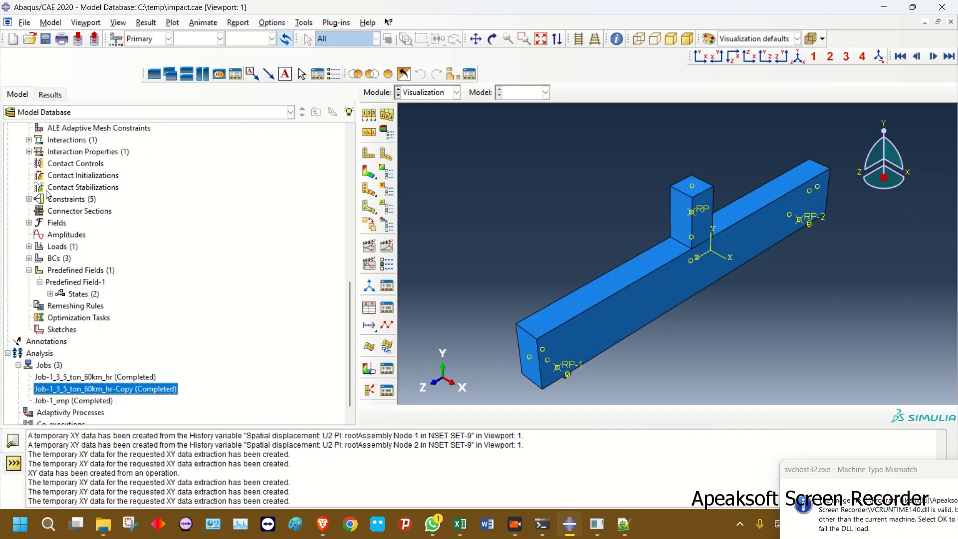
click(56, 178)
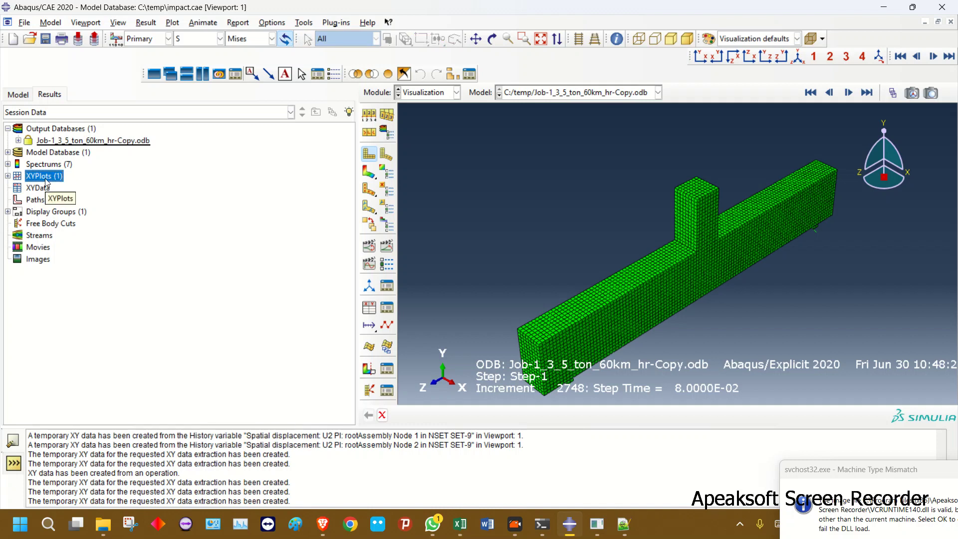
right_click(46, 180)
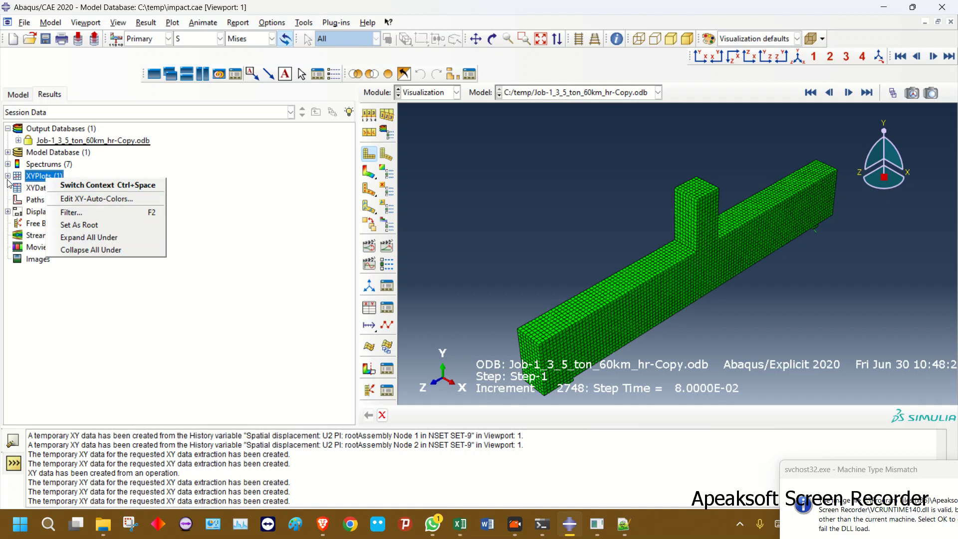
click(39, 178)
double_click(40, 180)
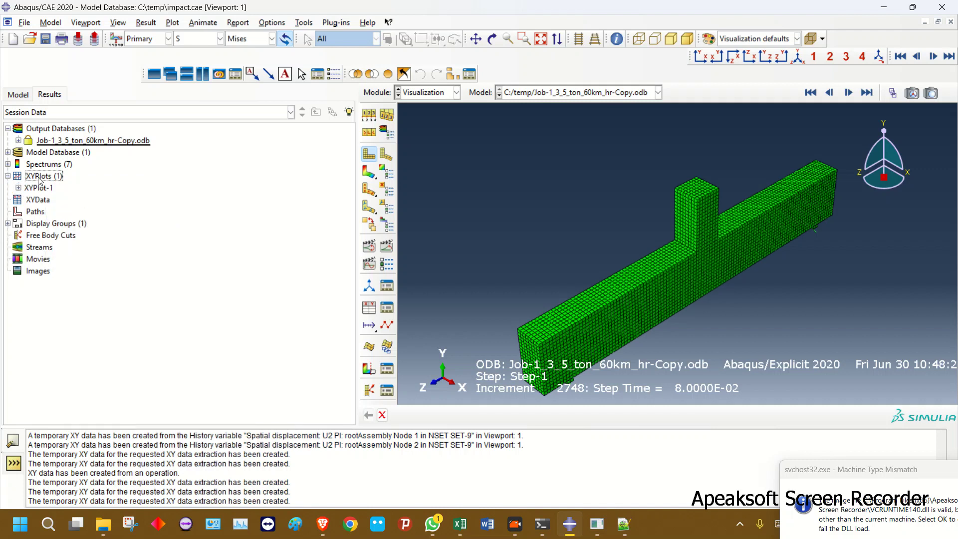
- Start creating XY data from ODB field output and move its dialog clear of the results tree
double_click(40, 200)
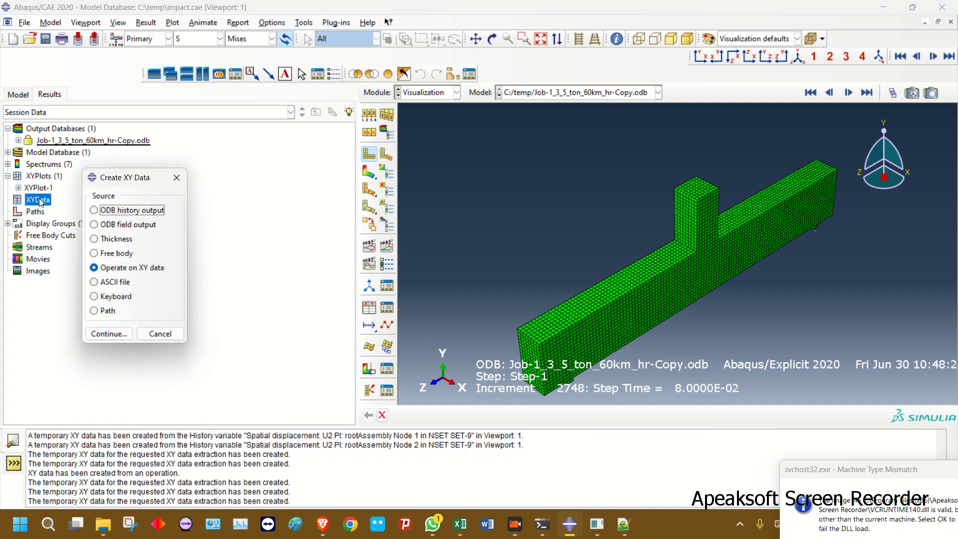
click(119, 225)
click(109, 333)
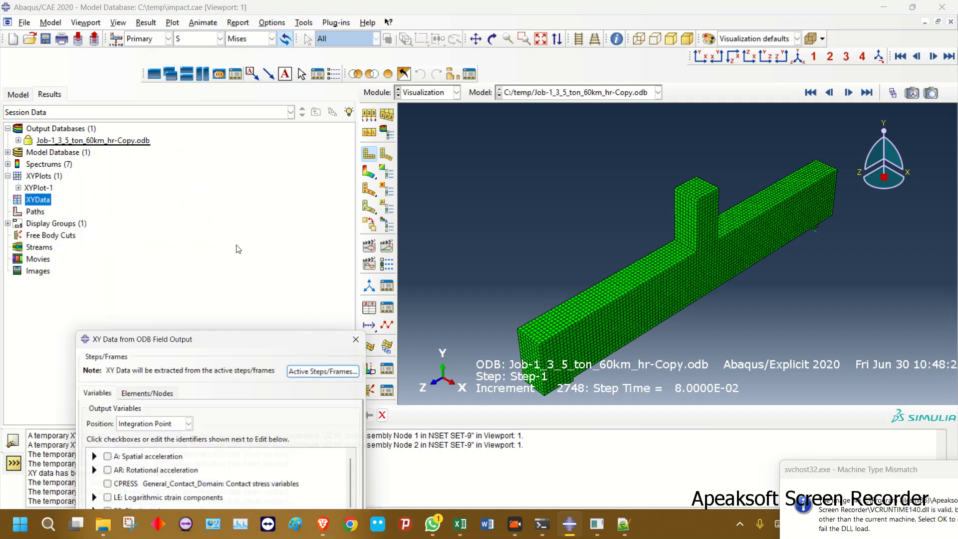
drag(238, 343, 356, 168)
- Expand the output database's materials and show only the regions with material C in the viewport
click(19, 141)
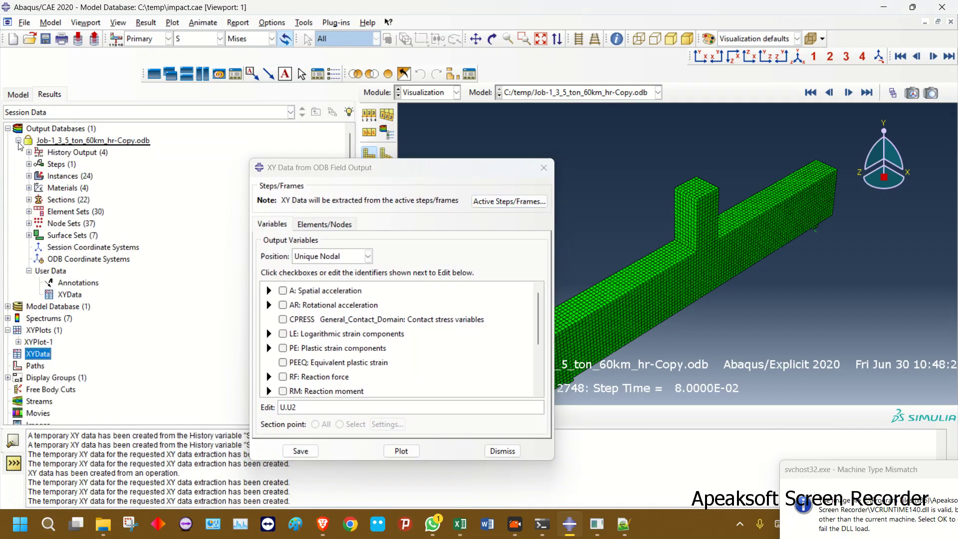
click(29, 188)
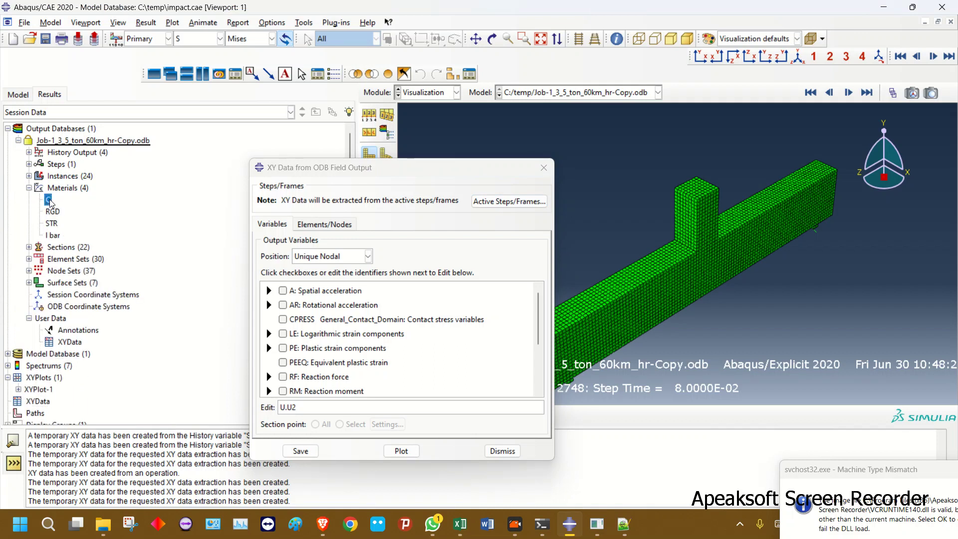
right_click(49, 199)
click(68, 188)
right_click(49, 199)
click(64, 216)
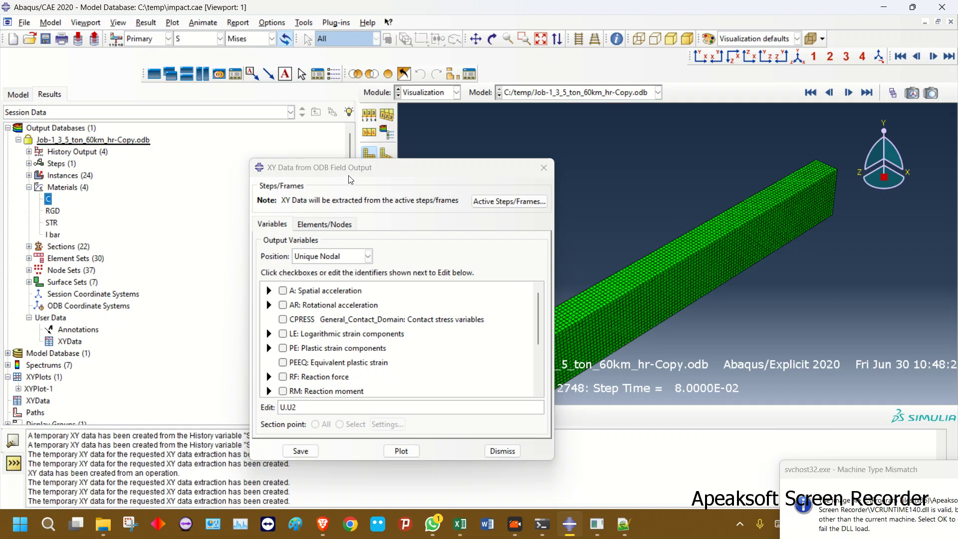
- Choose only the U2 component of spatial displacement as the output variable
drag(349, 177, 161, 87)
scroll(94, 213, down, 2)
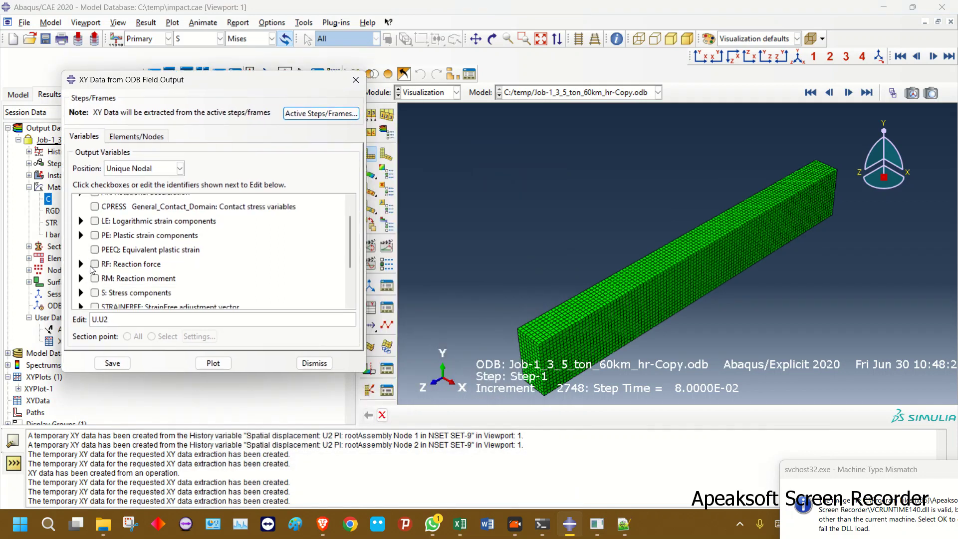
click(81, 257)
click(95, 257)
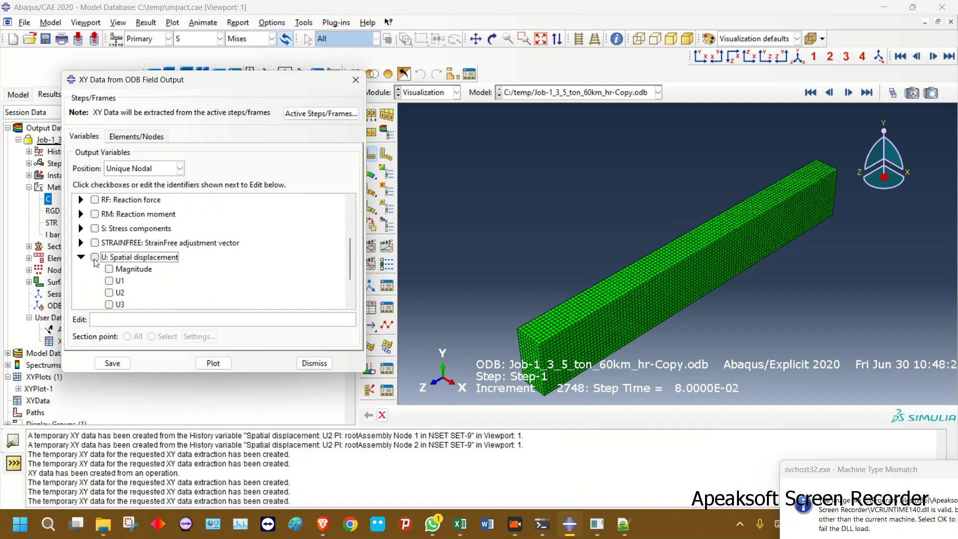
click(109, 292)
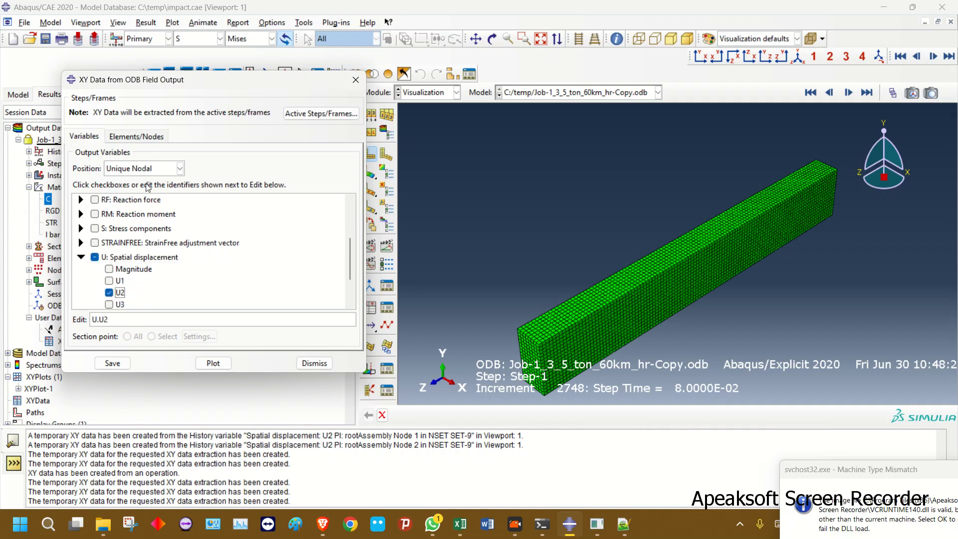
- Pick one node near midspan on the beam's top surface in the viewport and plot its U2 displacement over time
click(144, 140)
click(174, 170)
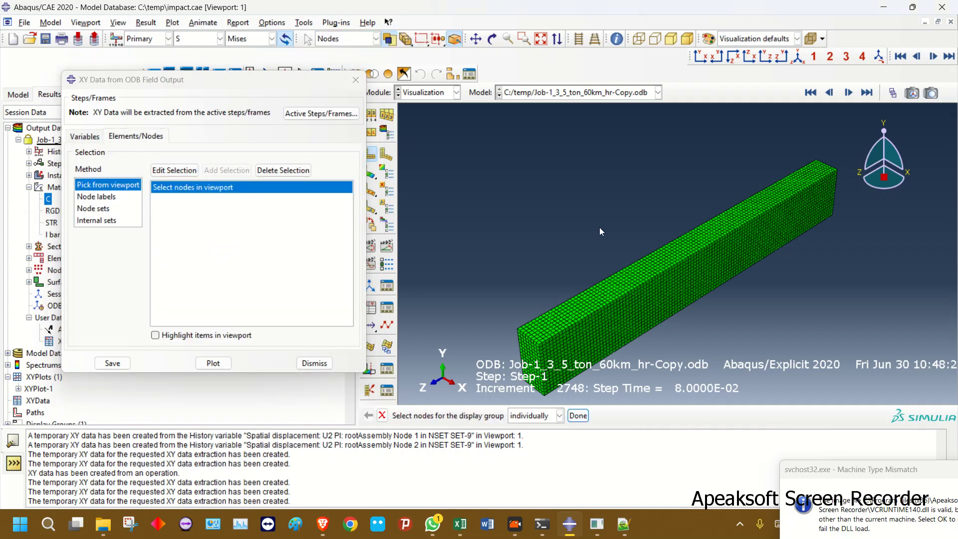
scroll(648, 234, up, 2)
click(696, 251)
scroll(593, 206, down, 3)
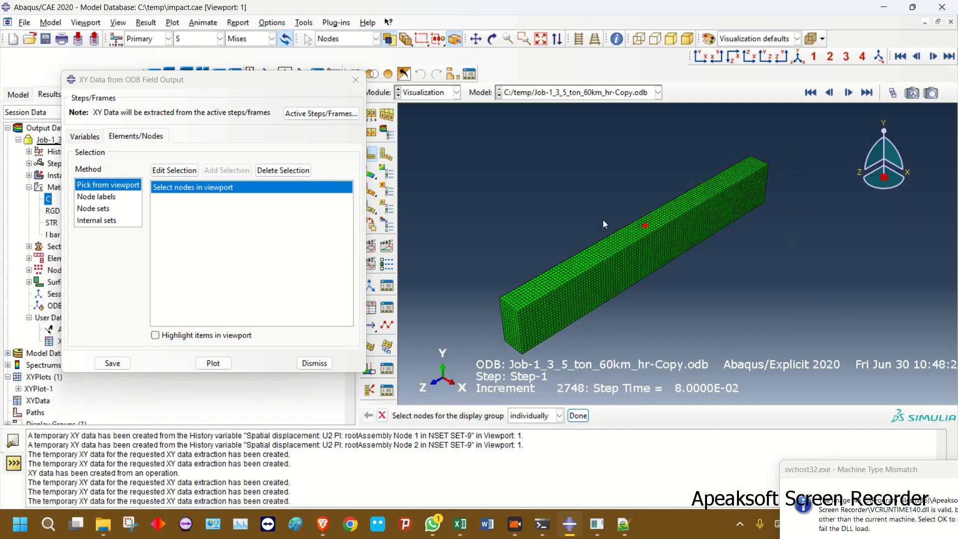
click(213, 363)
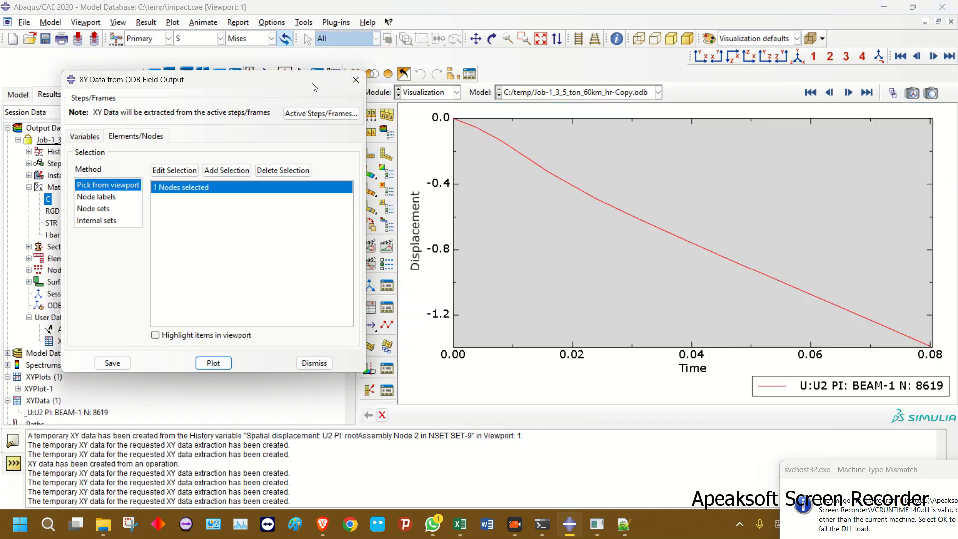
- Open the beam node's U2 XY data for editing and copy all of its time and displacement rows
drag(312, 82, 482, 415)
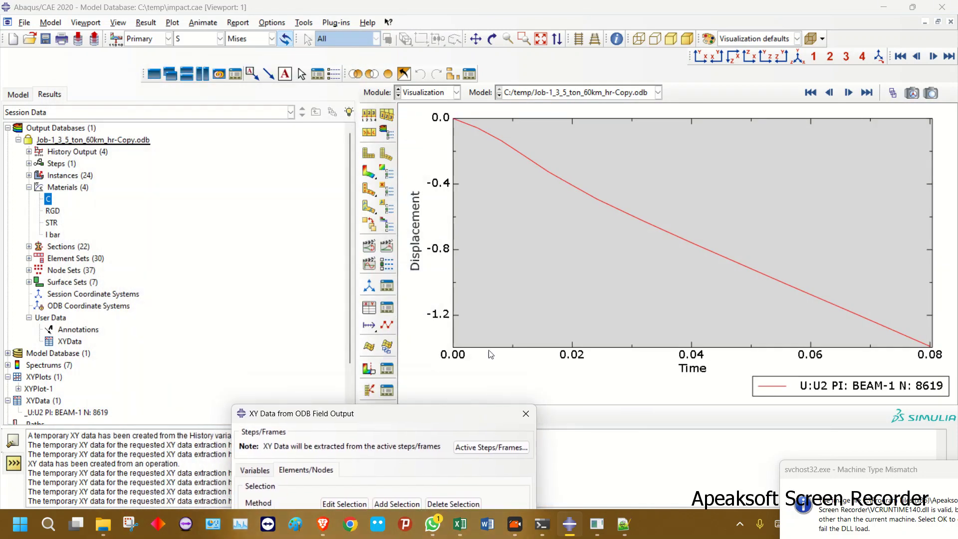
scroll(35, 330, down, 2)
click(40, 350)
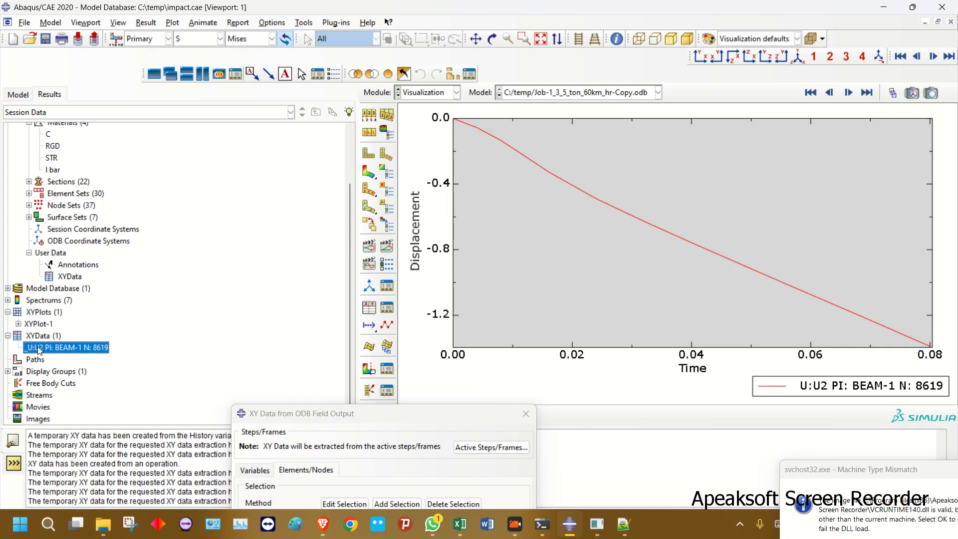
right_click(38, 348)
click(52, 380)
drag(242, 257, 294, 382)
scroll(244, 379, down, 4)
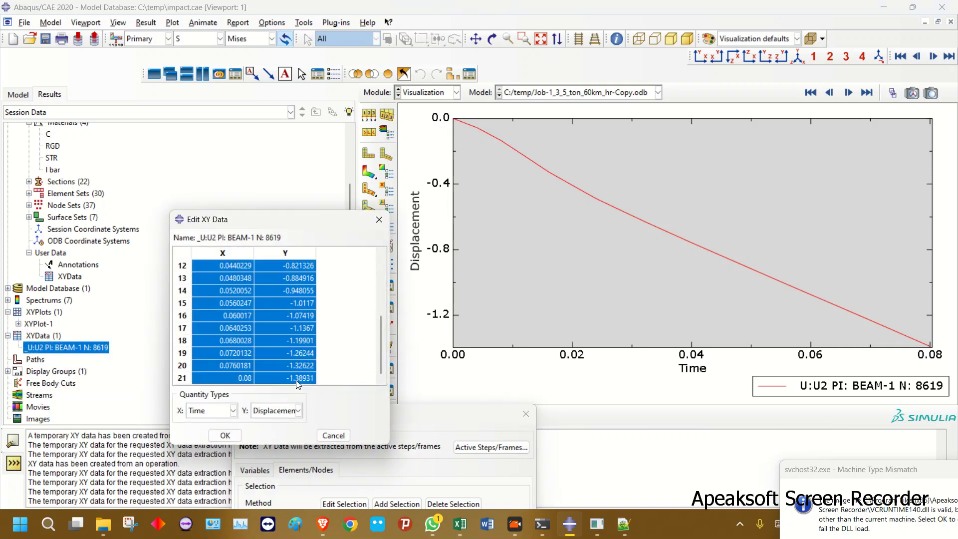
right_click(297, 377)
click(315, 401)
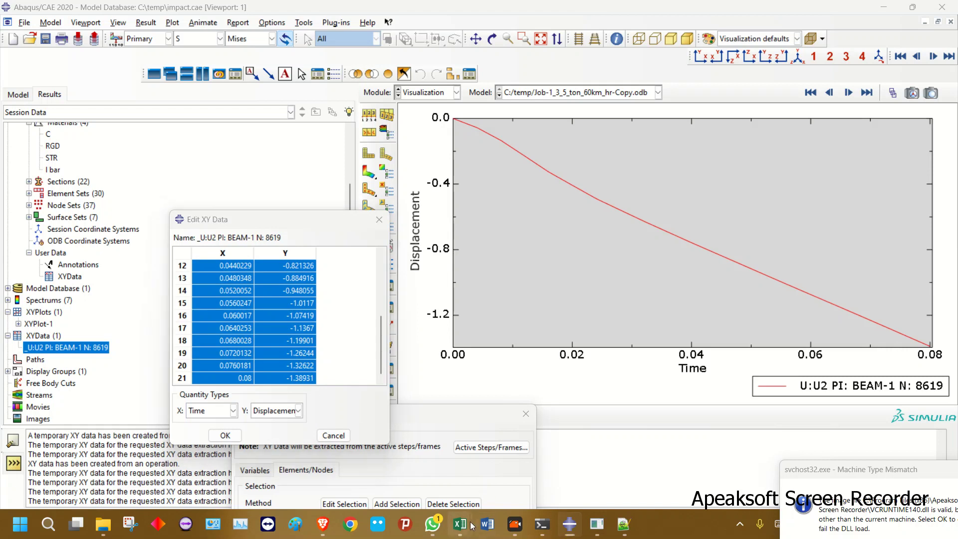
- Switch to vd.xlsx in Excel, move the chart lower to free space, and paste the displacement data at L2
mouse_move(460, 523)
mouse_move(579, 459)
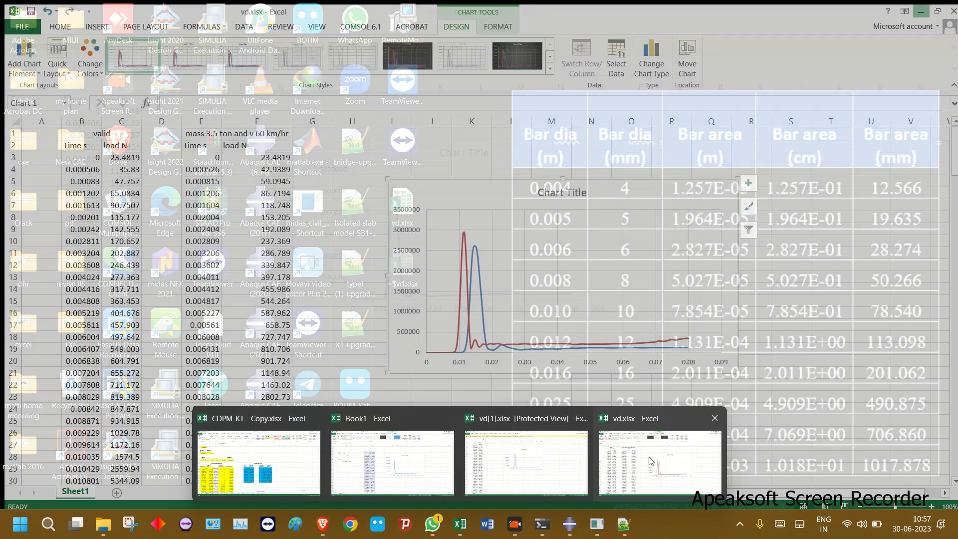
click(658, 461)
drag(621, 190, 552, 256)
click(502, 140)
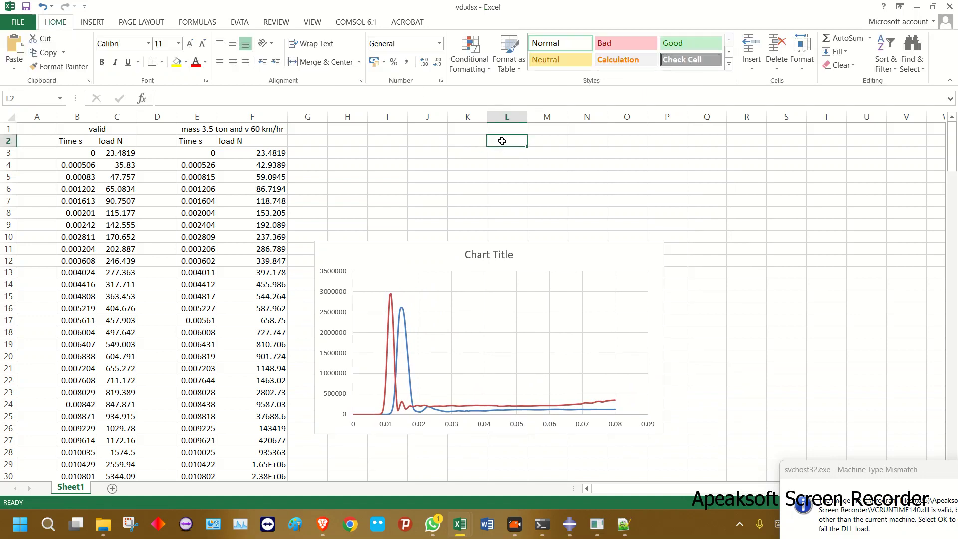
key(ctrl+v)
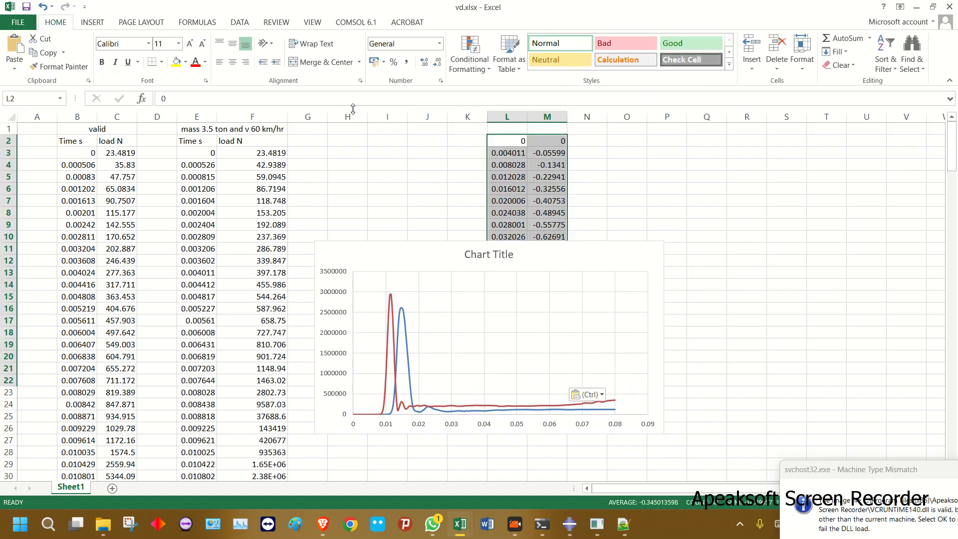
- Label the pasted data columns with the headers time in L1 and displacement in M1
click(504, 125)
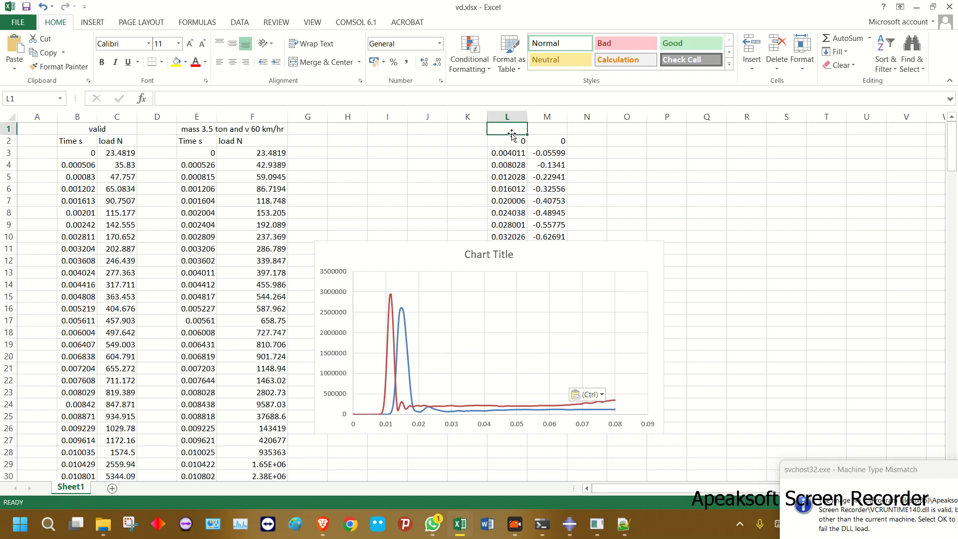
text(time)
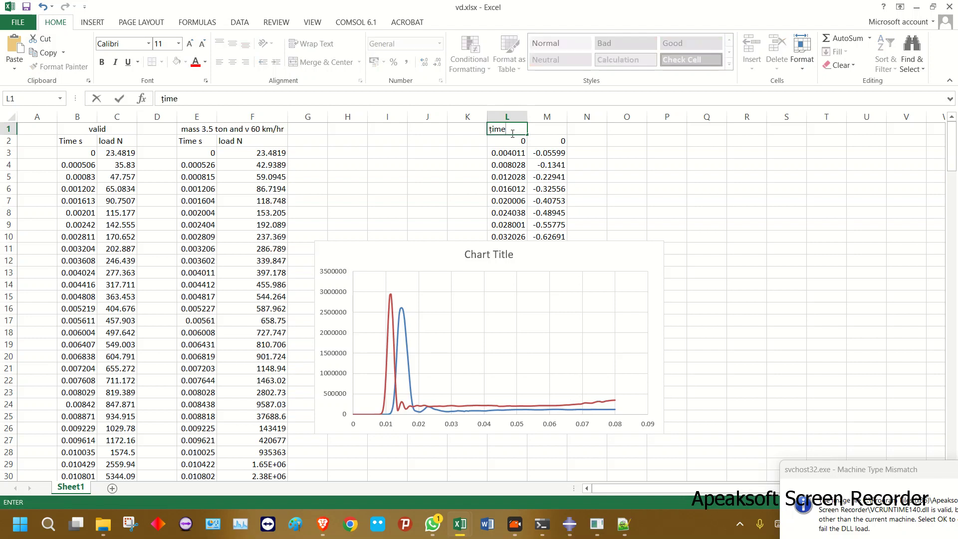
click(558, 130)
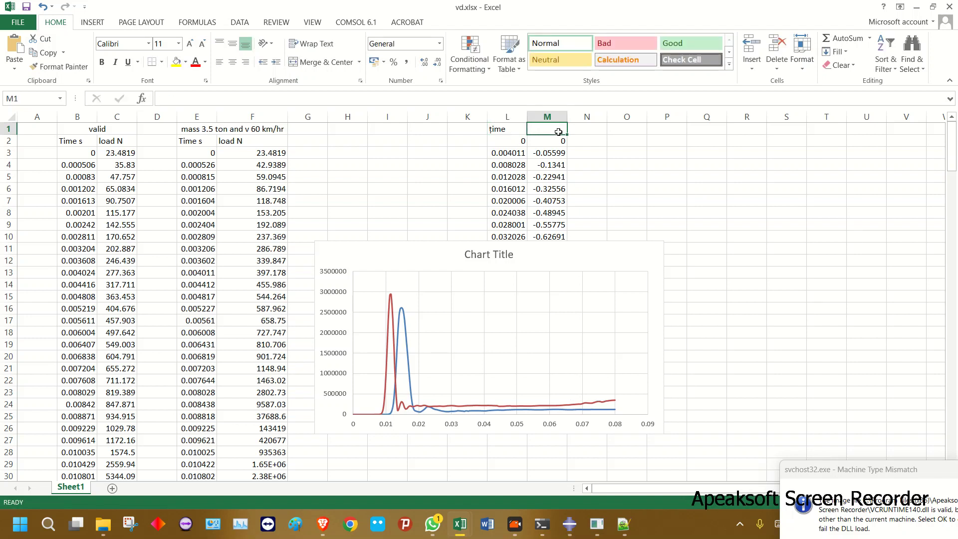
text(displacement)
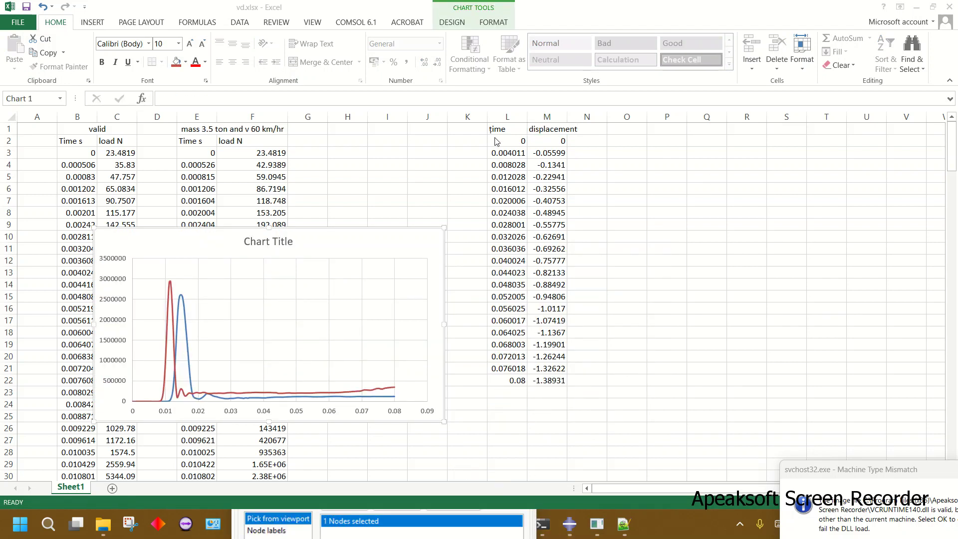
drag(499, 141, 556, 374)
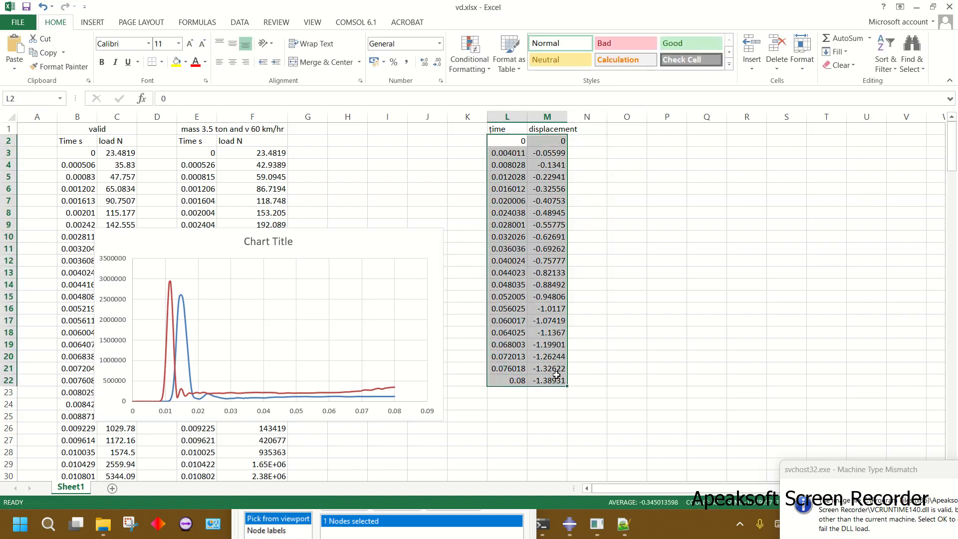
click(102, 24)
click(468, 65)
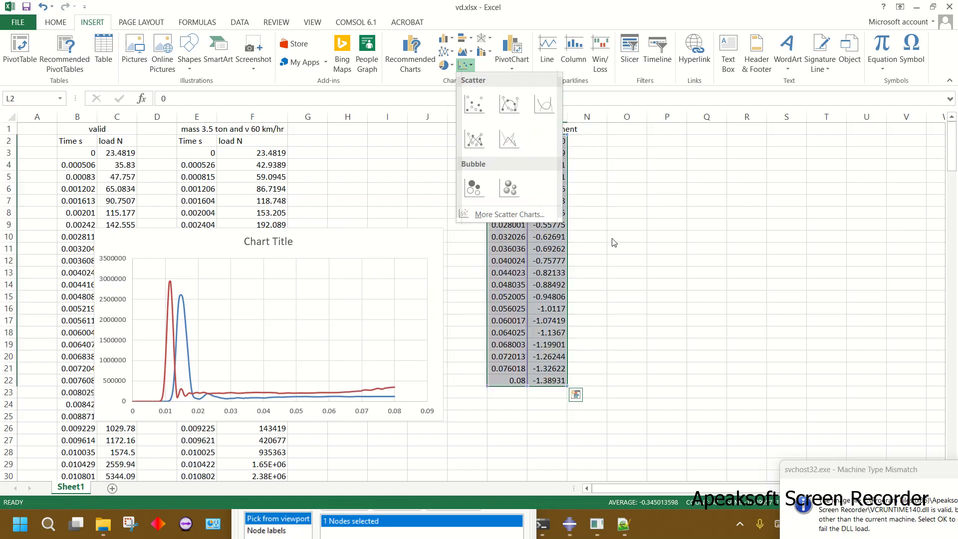
click(626, 145)
click(554, 155)
drag(549, 141, 547, 382)
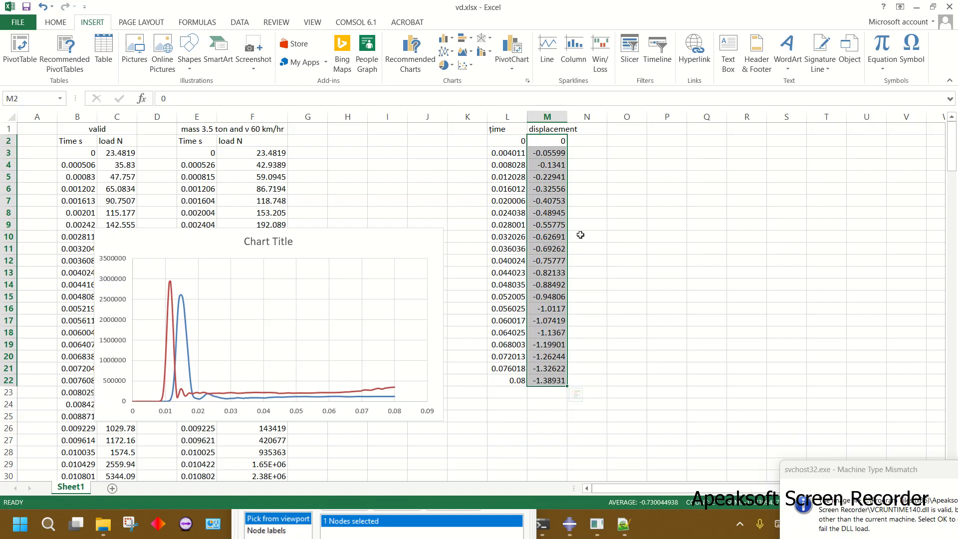
- Enter the formula =M2*-1 in N2 and fill it down through N22 to reverse the displacement sign
click(581, 139)
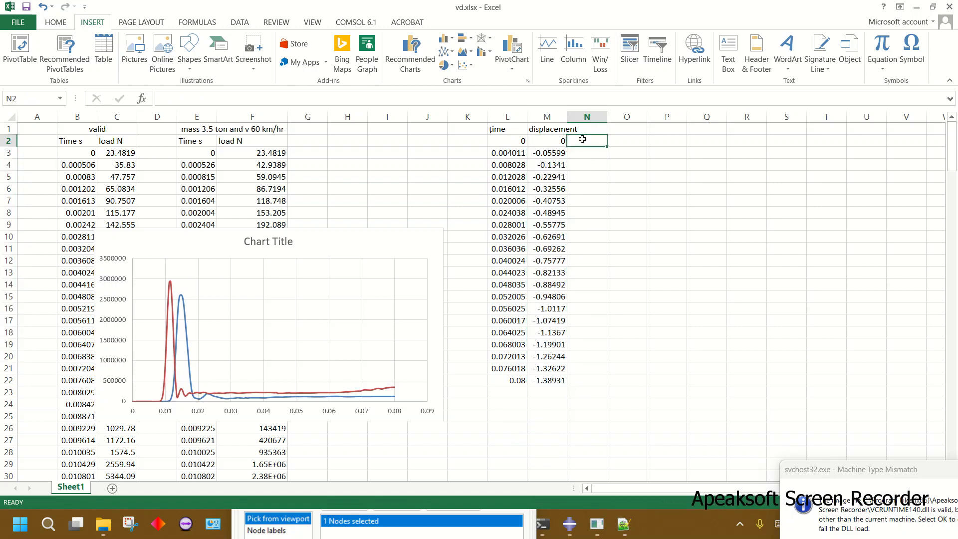
text(=)
click(551, 143)
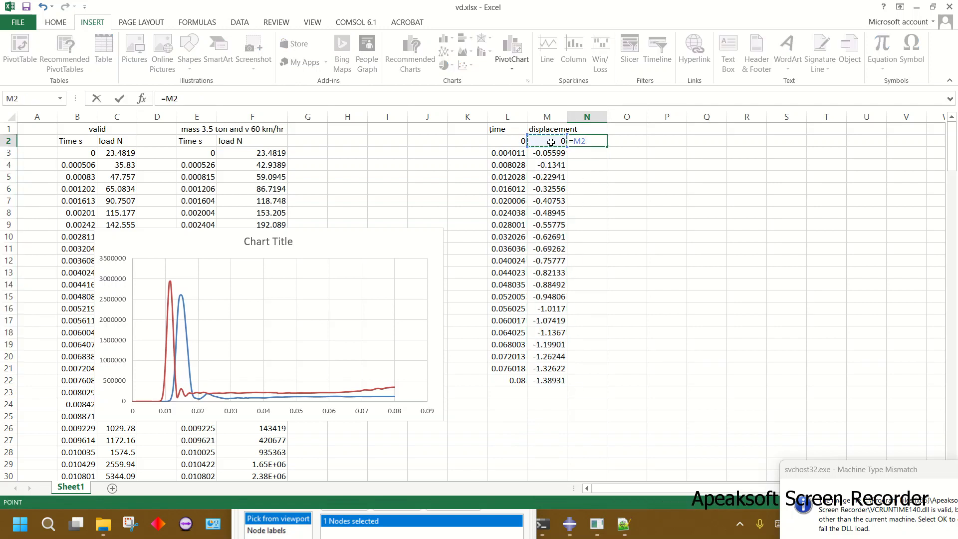
text(*)
key(Return)
click(592, 141)
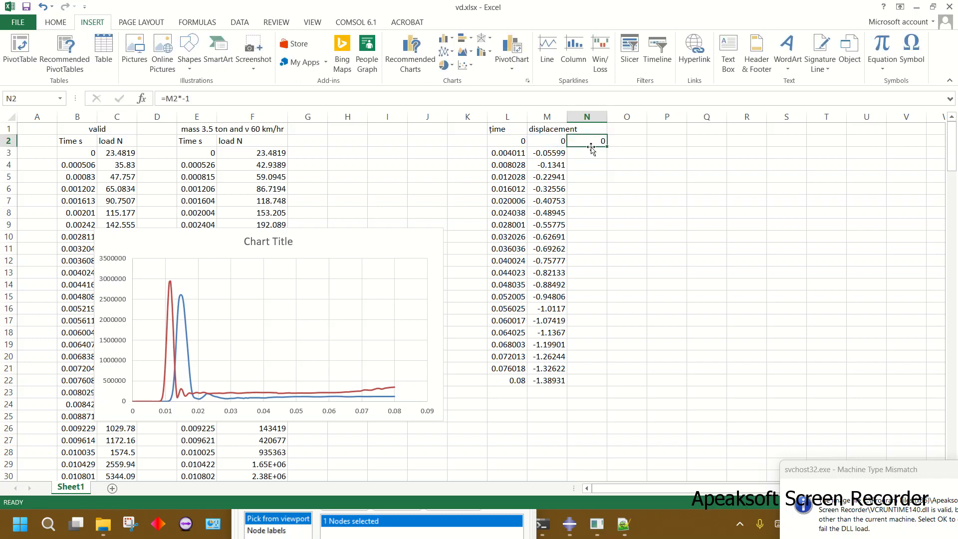
double_click(604, 145)
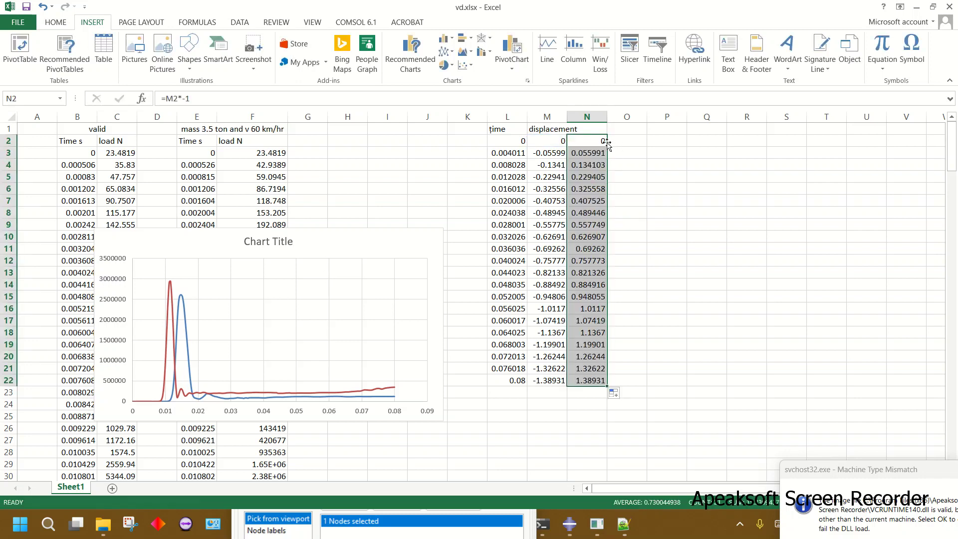
- Paste the sign-reversed results from column N over M2:M22 as values only, and clear helper column N
key(ctrl+c)
click(548, 141)
right_click(548, 142)
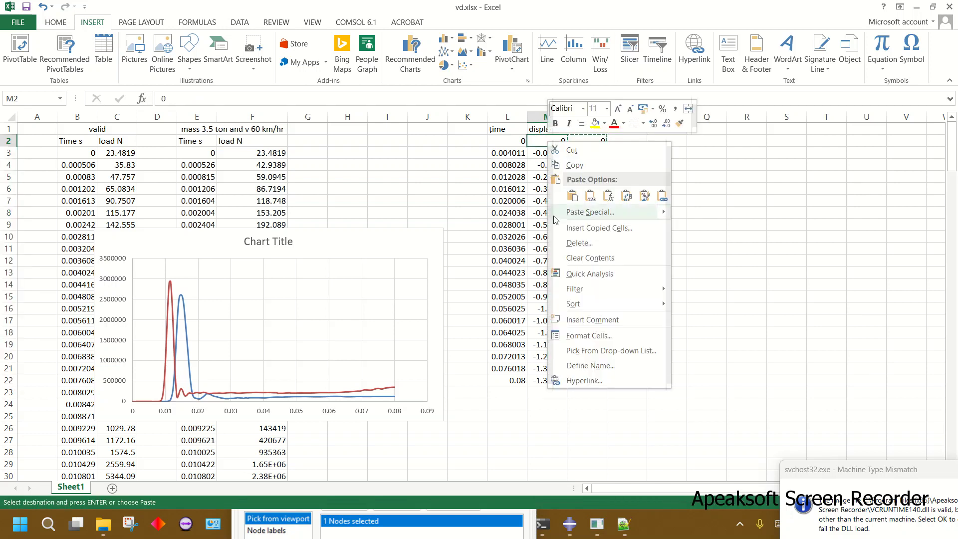
click(584, 212)
click(494, 176)
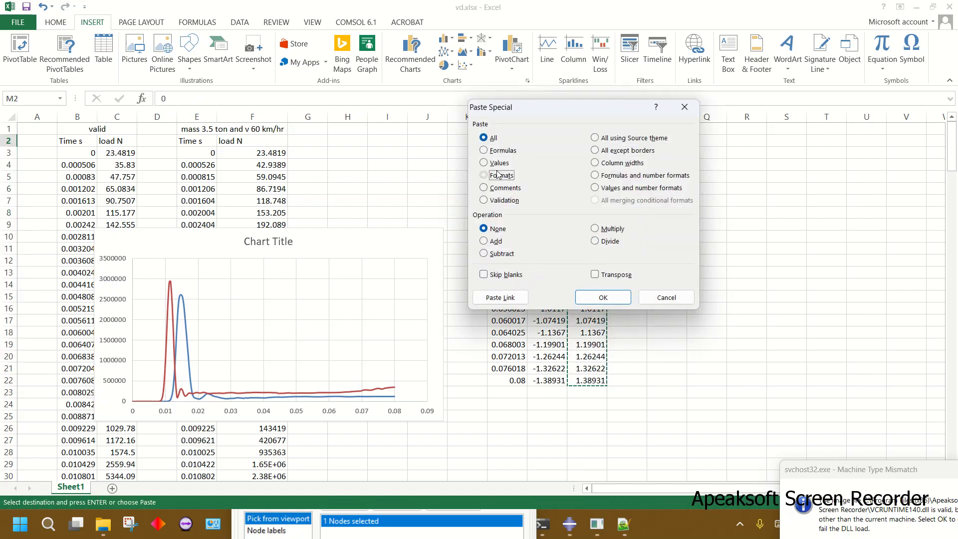
click(498, 163)
click(603, 298)
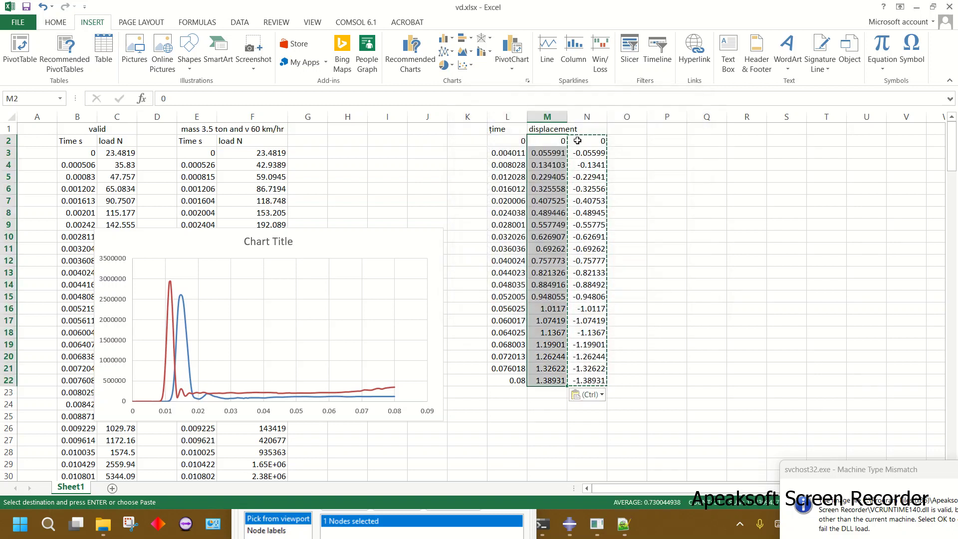
click(587, 116)
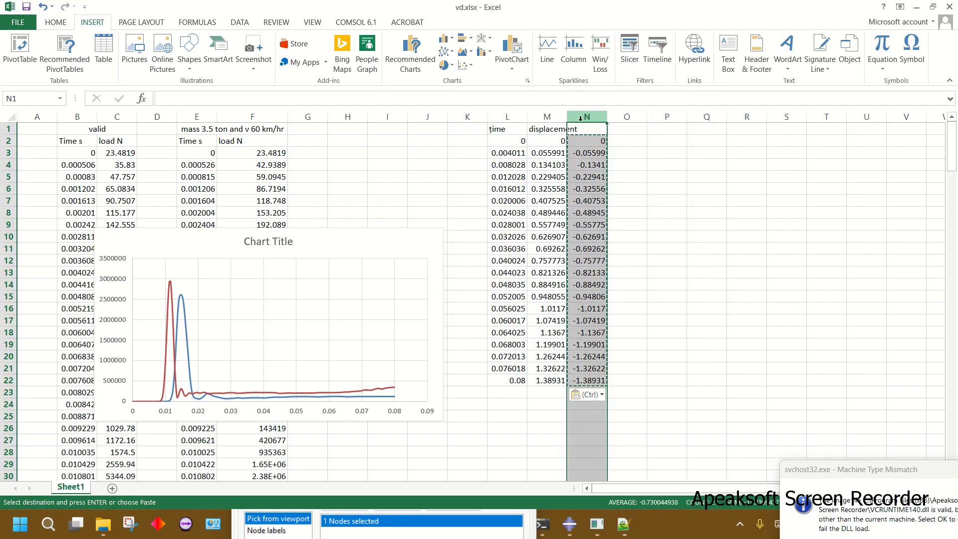
key(Delete)
- Chart L2:M22 as a scatter with smooth lines and move the chart beside the displacement data
drag(514, 143, 563, 381)
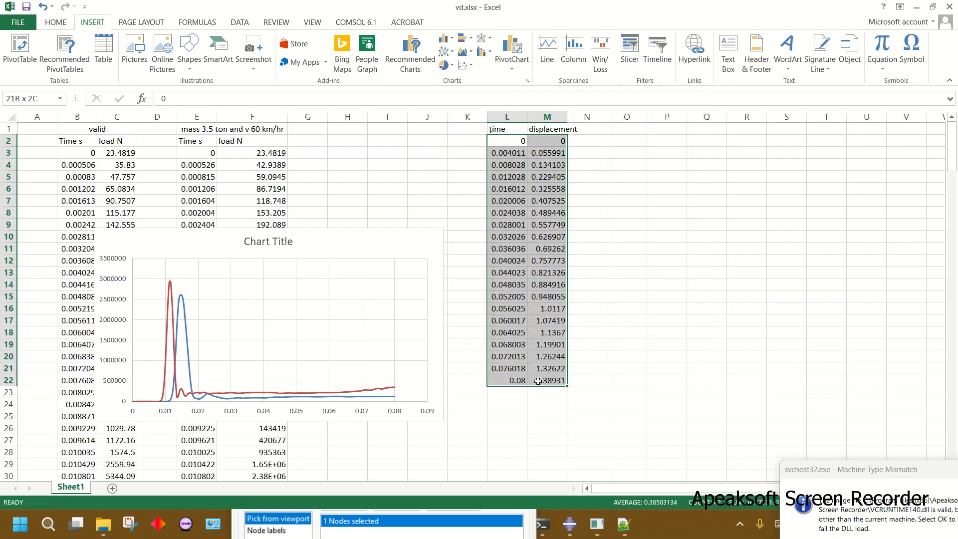
click(147, 25)
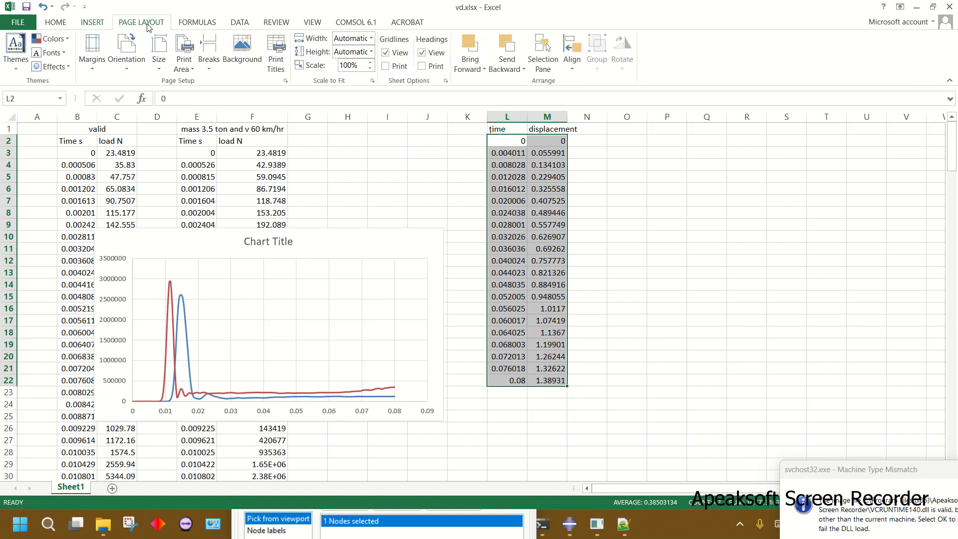
click(84, 25)
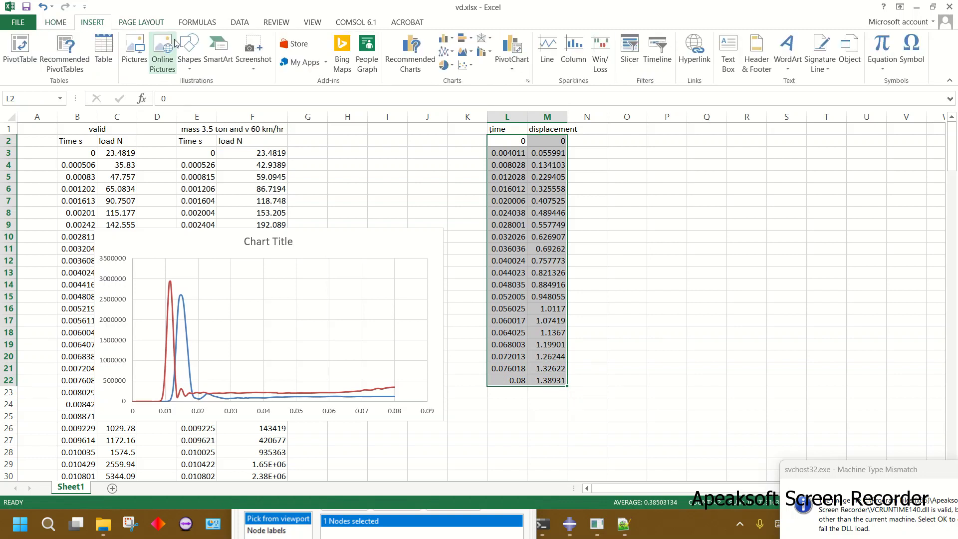
click(467, 66)
click(544, 103)
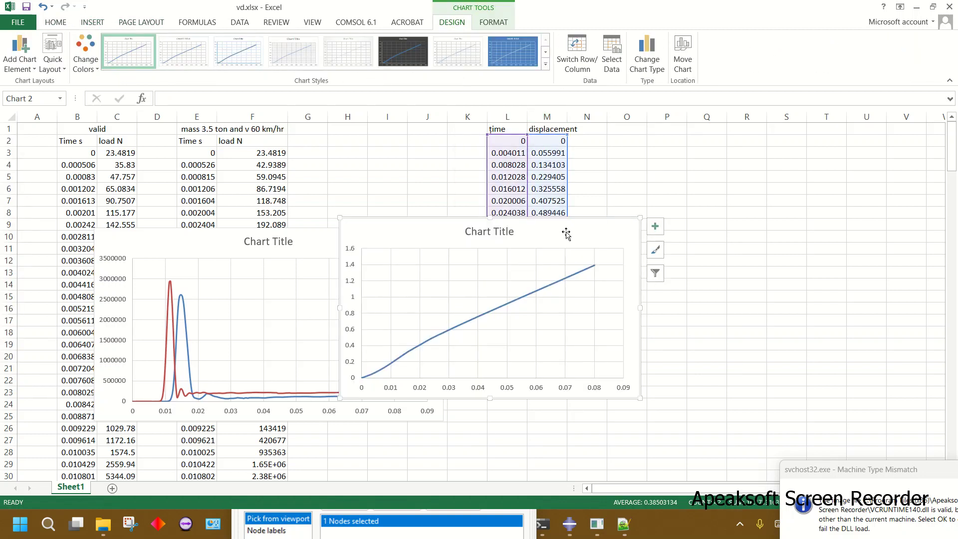
drag(661, 213, 725, 176)
click(797, 161)
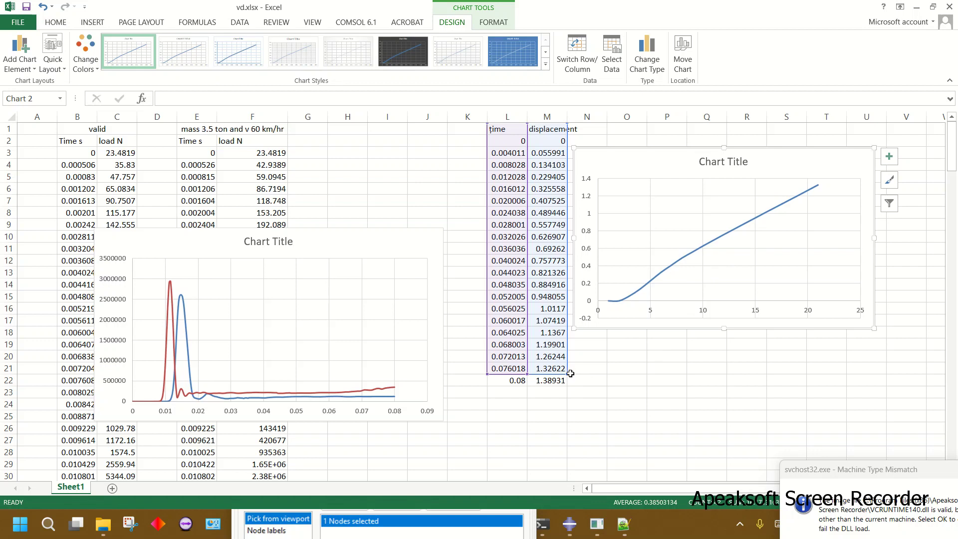
- Extend the displacement chart's source range down to row 22, and delete the chart
drag(569, 378, 569, 385)
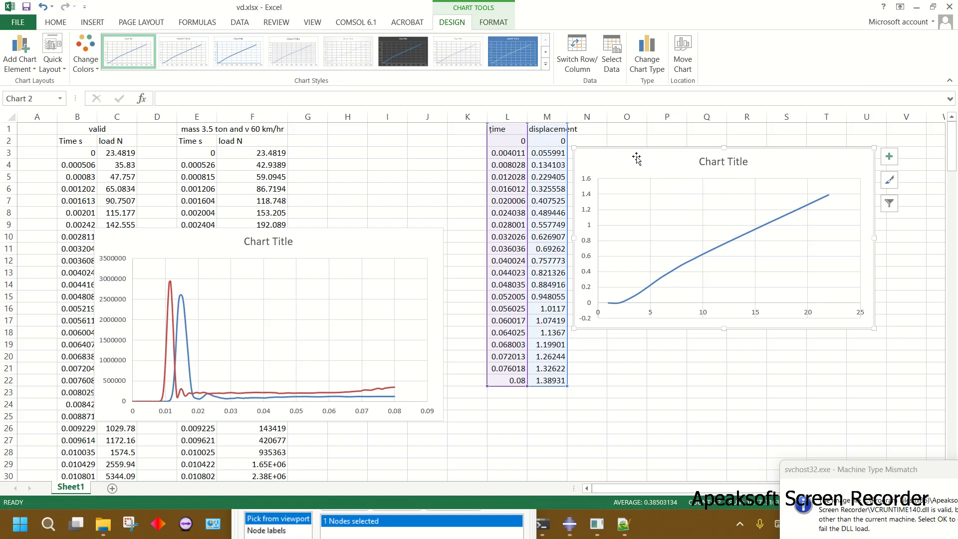
key(Delete)
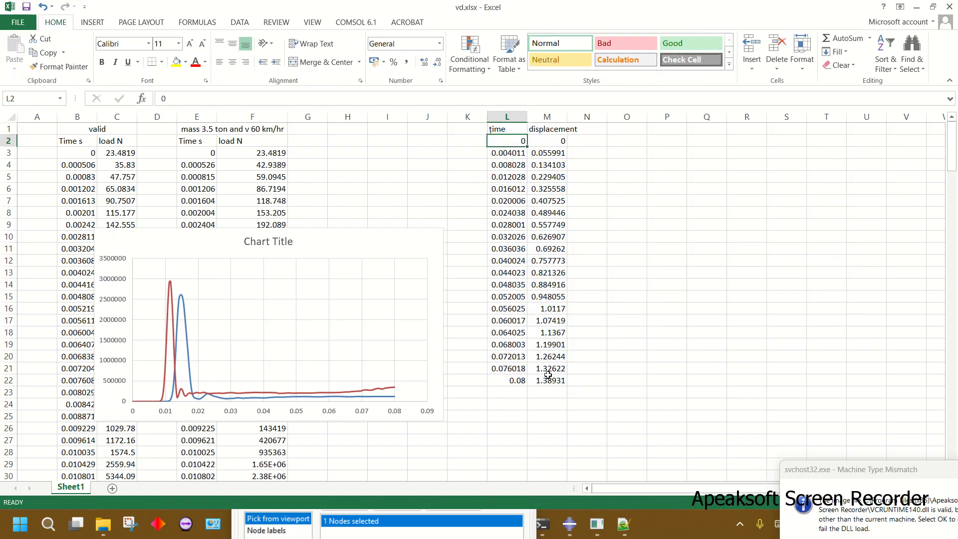
- Insert a scatter chart with smooth lines from the time and displacement values in L2:M22, and place it beside the data
shift+click(547, 375)
click(93, 22)
click(481, 38)
click(538, 100)
drag(554, 228, 747, 186)
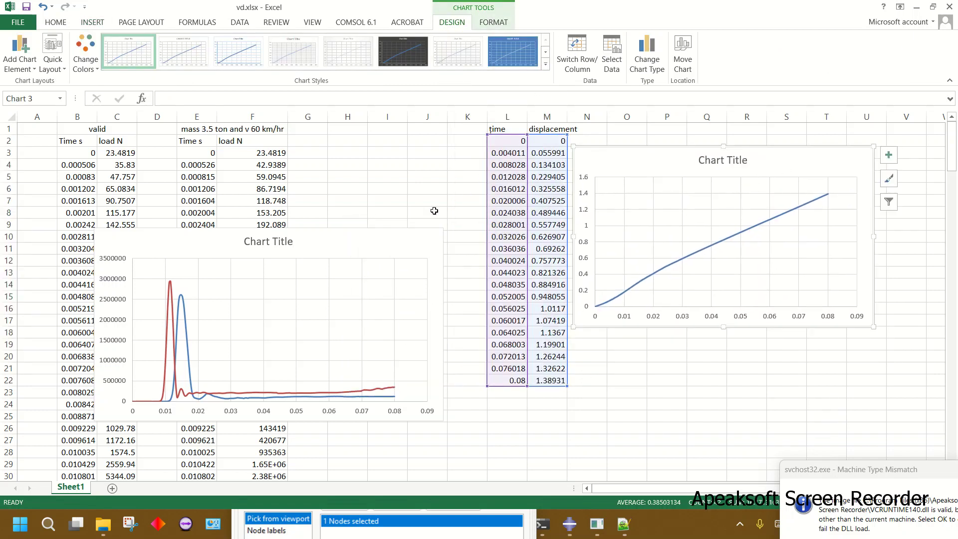